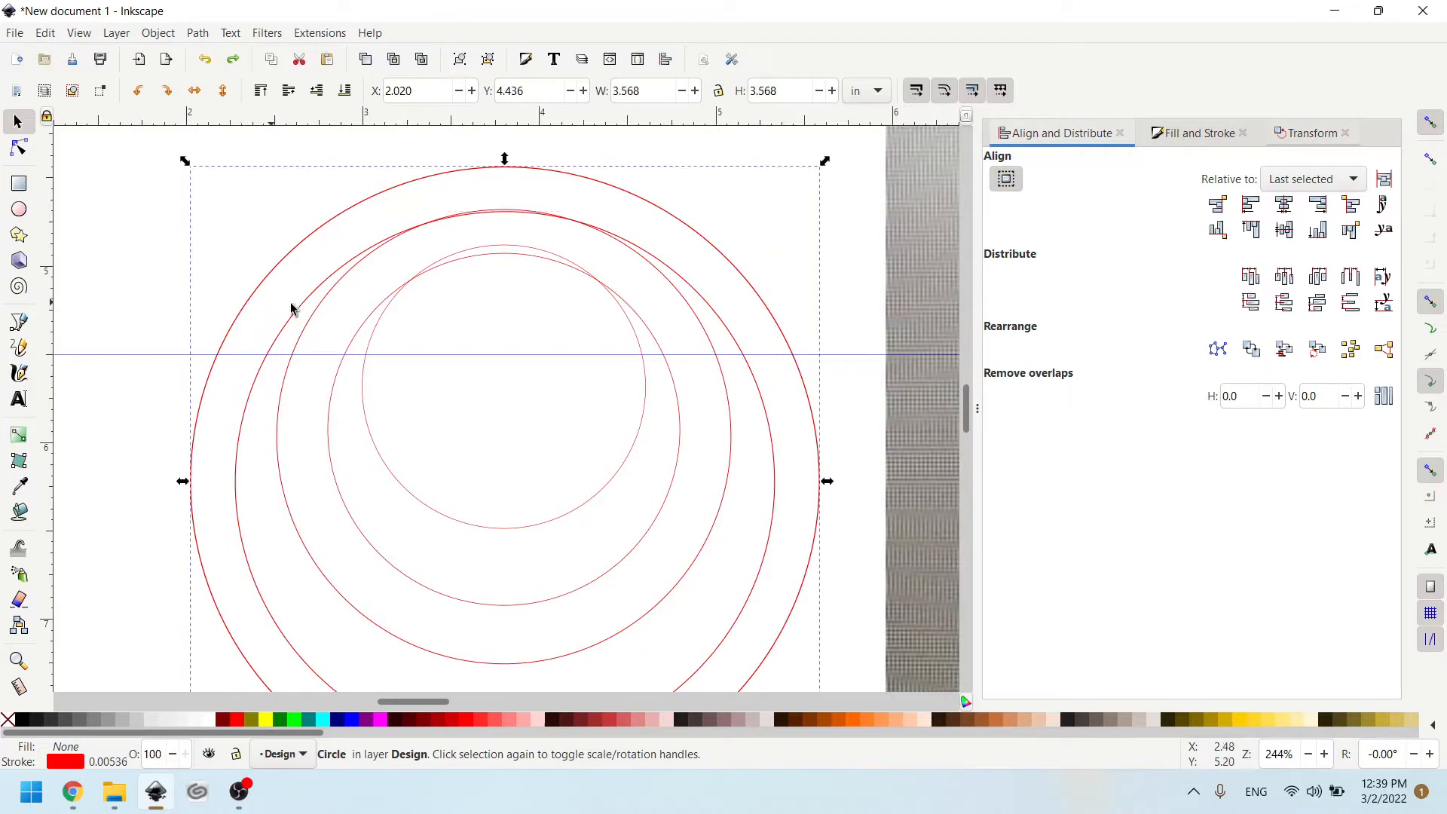
- Fill the smallest circle with Navy and the next larger circle with Lime
{"action": "left_click", "coordinate": [372, 319]}
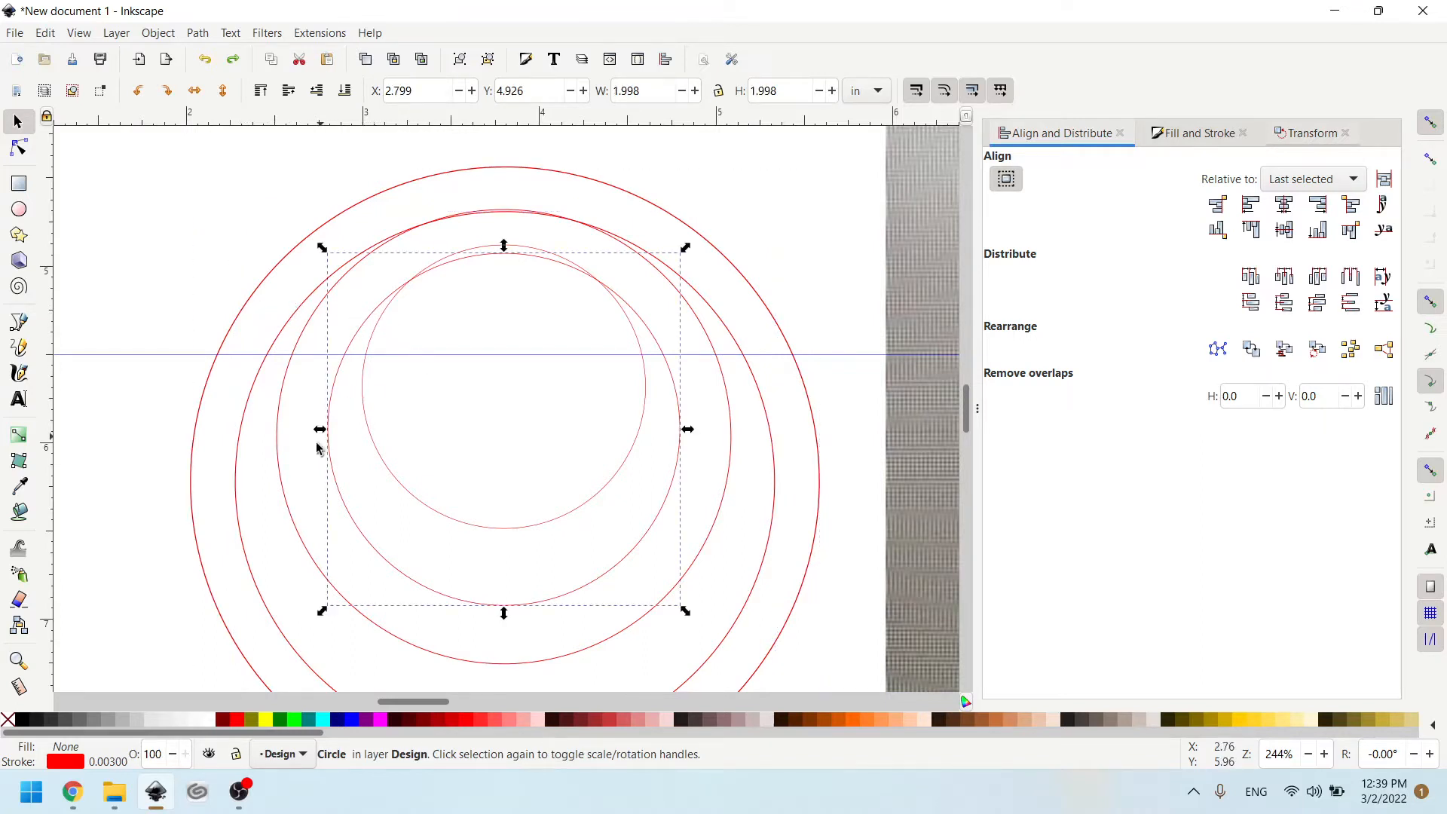
{"action": "left_click", "coordinate": [381, 719]}
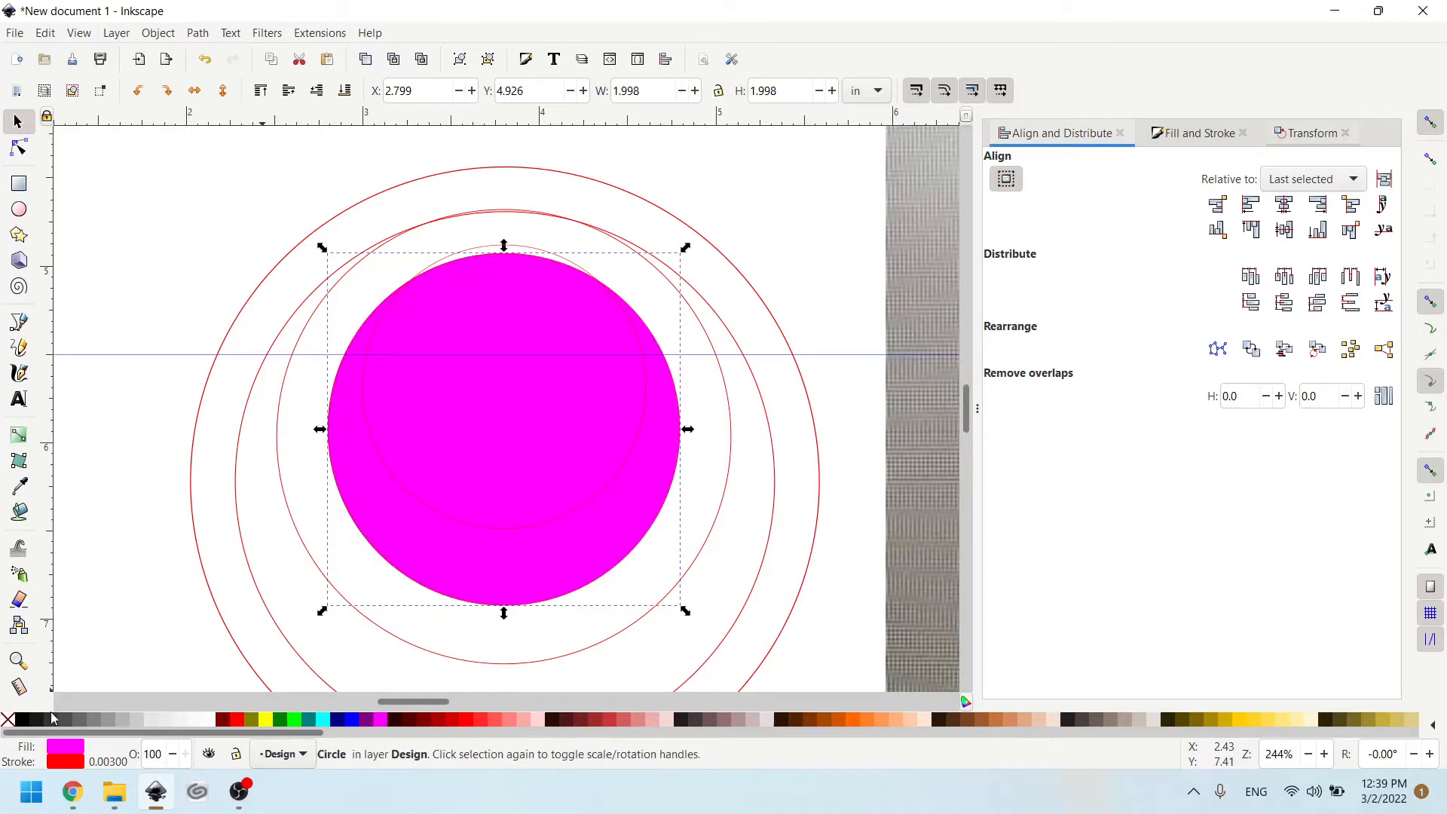
{"action": "left_click", "coordinate": [7, 719]}
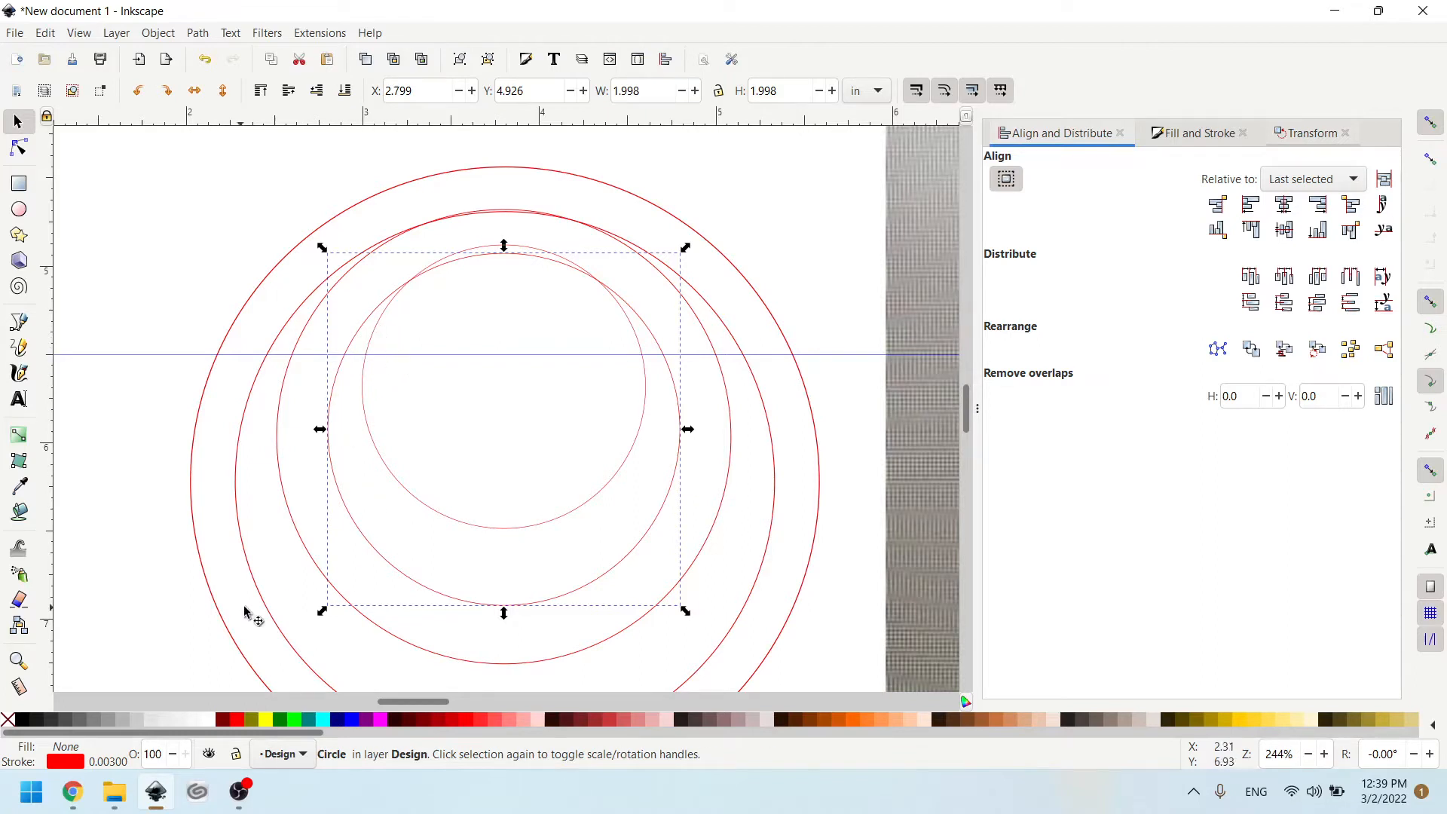
{"action": "left_click", "coordinate": [296, 726]}
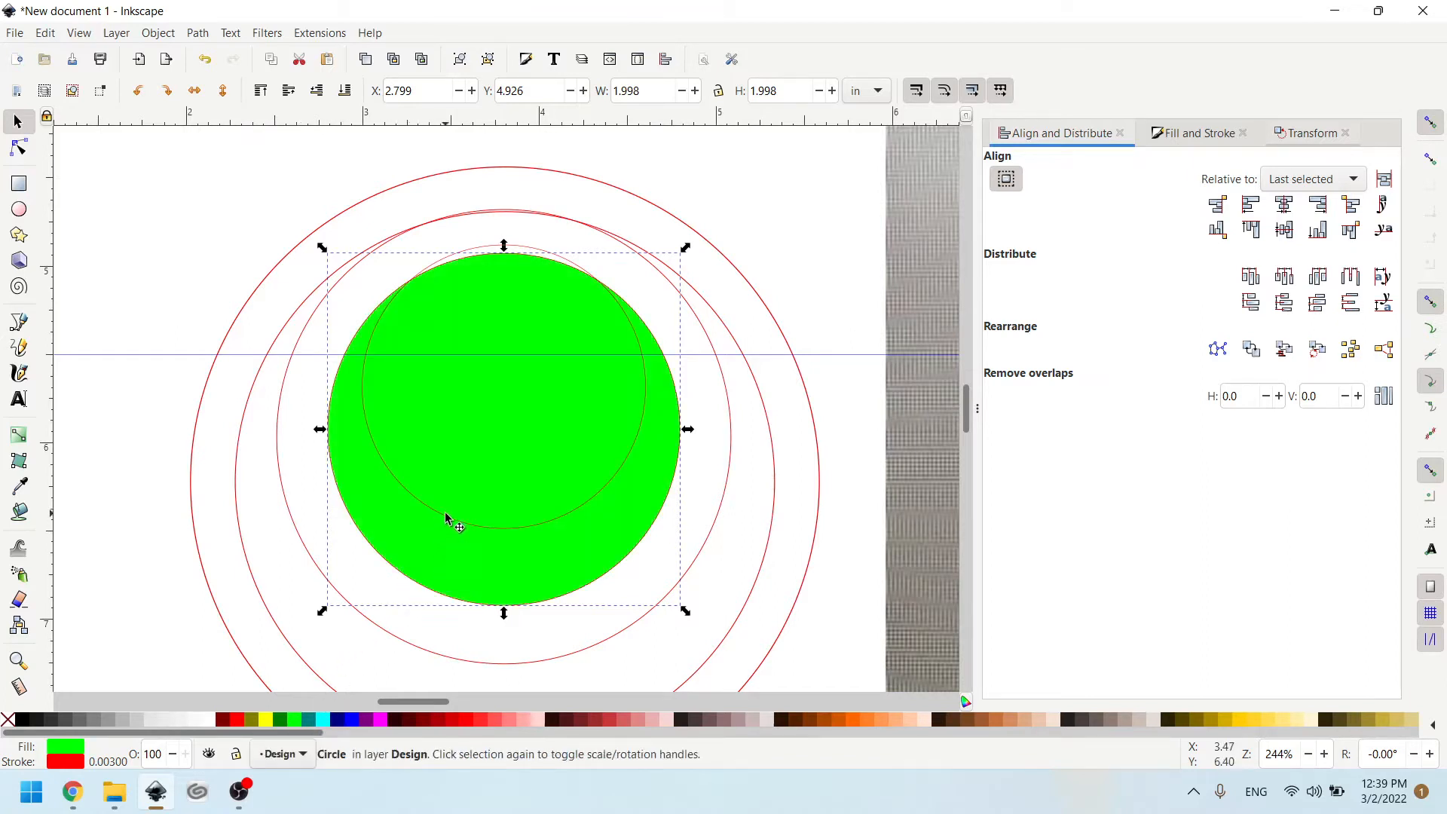
{"action": "left_click", "coordinate": [463, 254]}
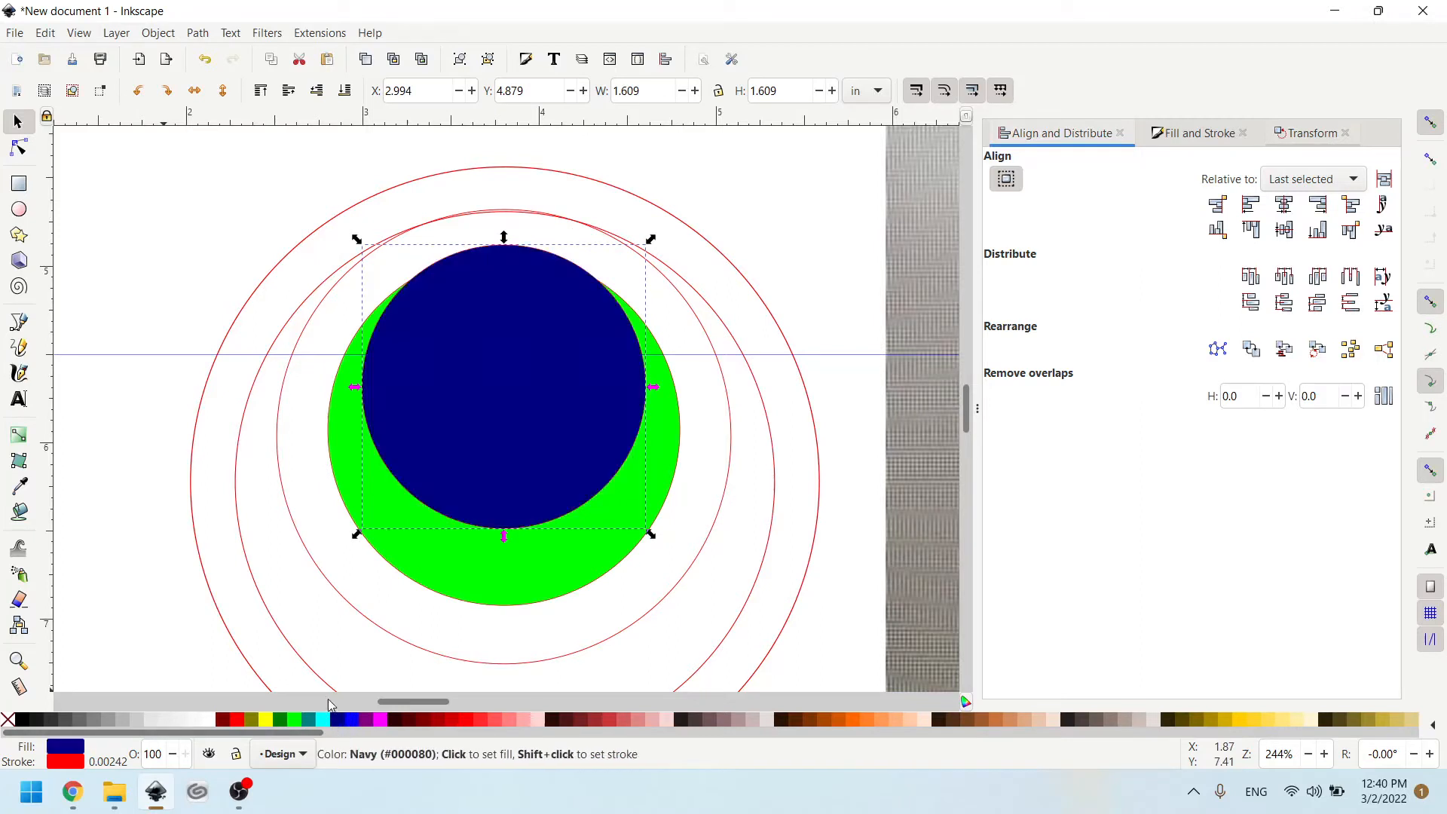
{"action": "left_click", "coordinate": [337, 721]}
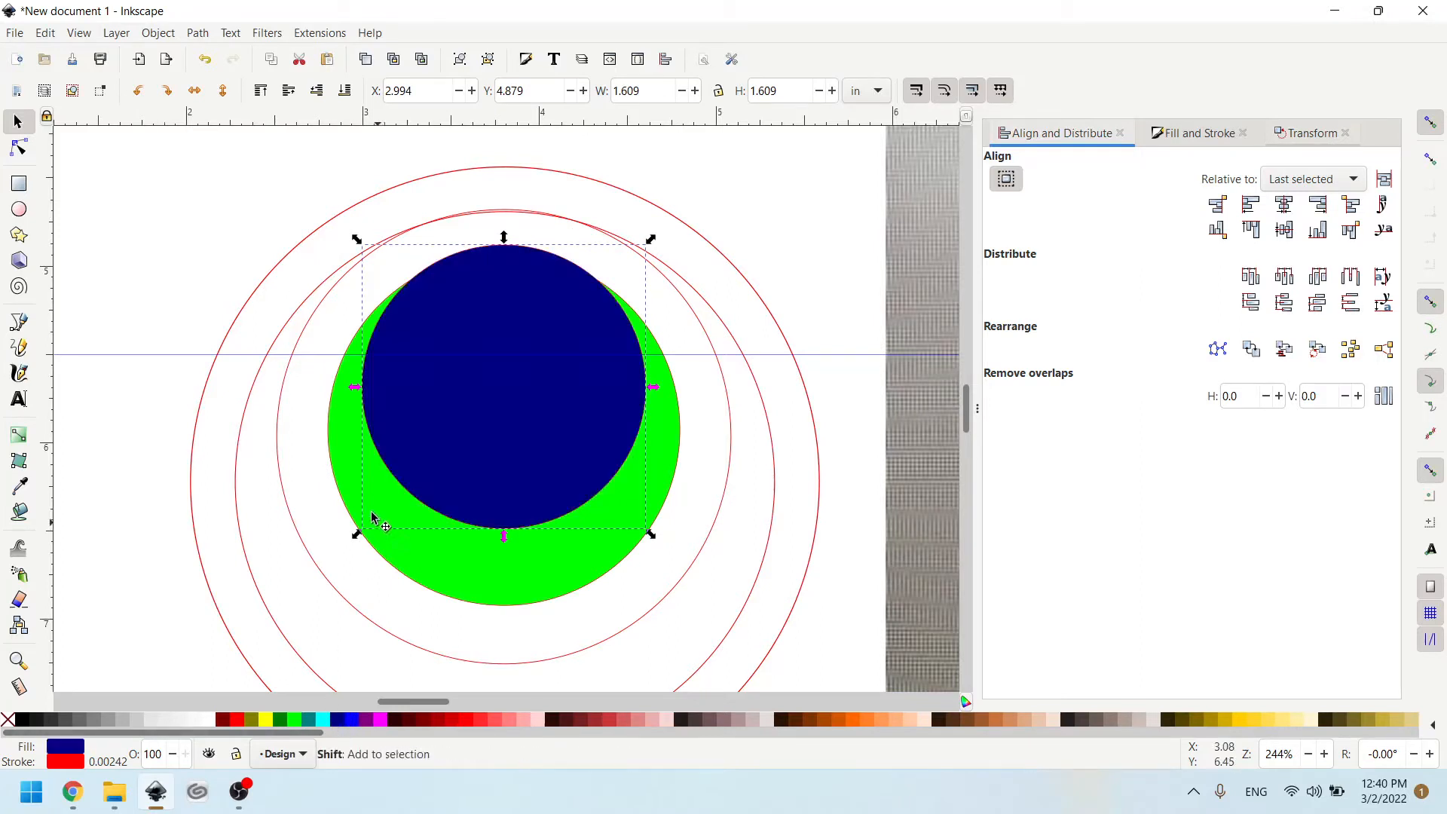
- Subtract the navy circle from the lime circle with Difference and move the resulting crescent aside
{"action": "left_click", "coordinate": [331, 473], "text": "shift"}
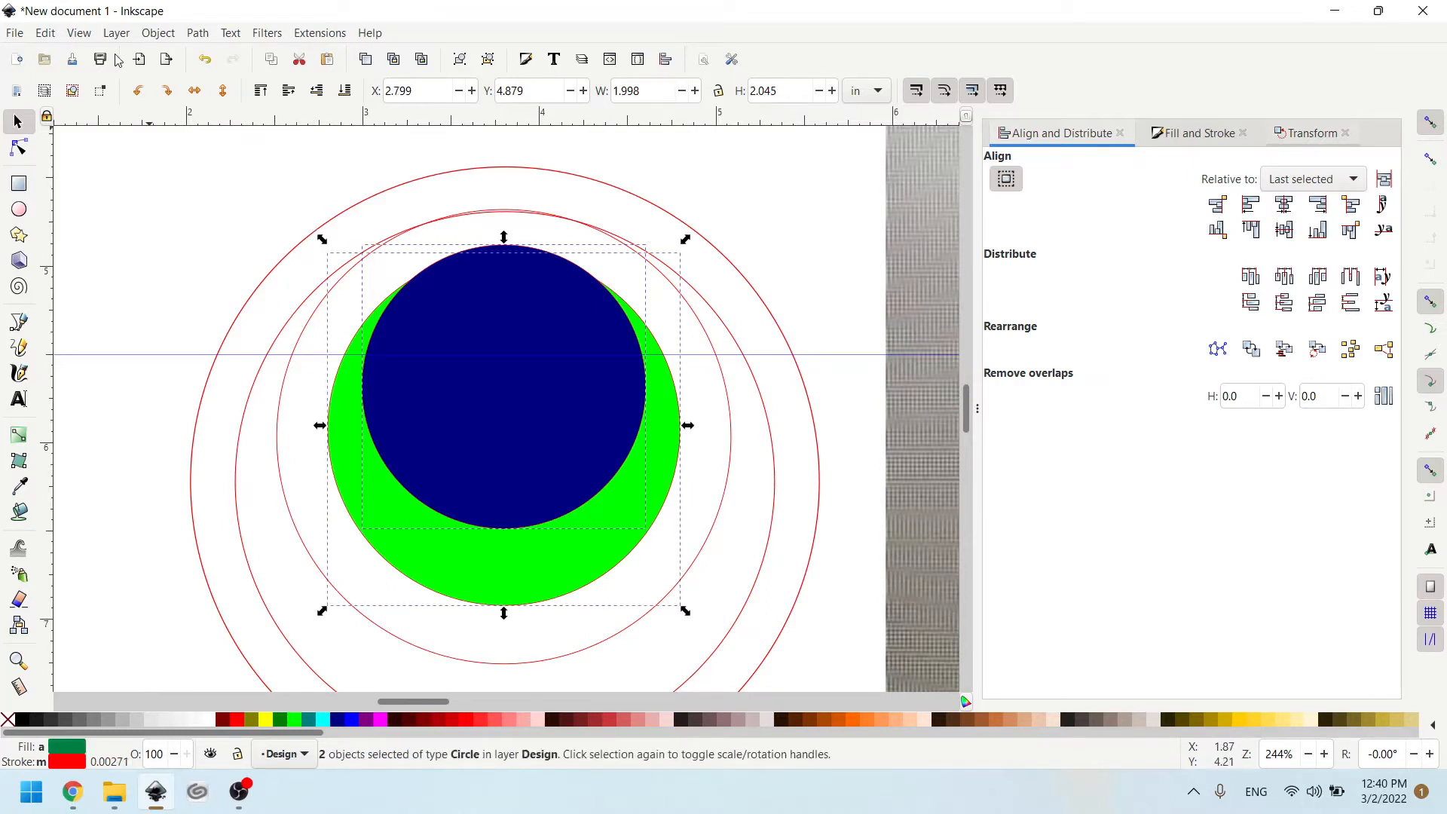
{"action": "left_click", "coordinate": [198, 33]}
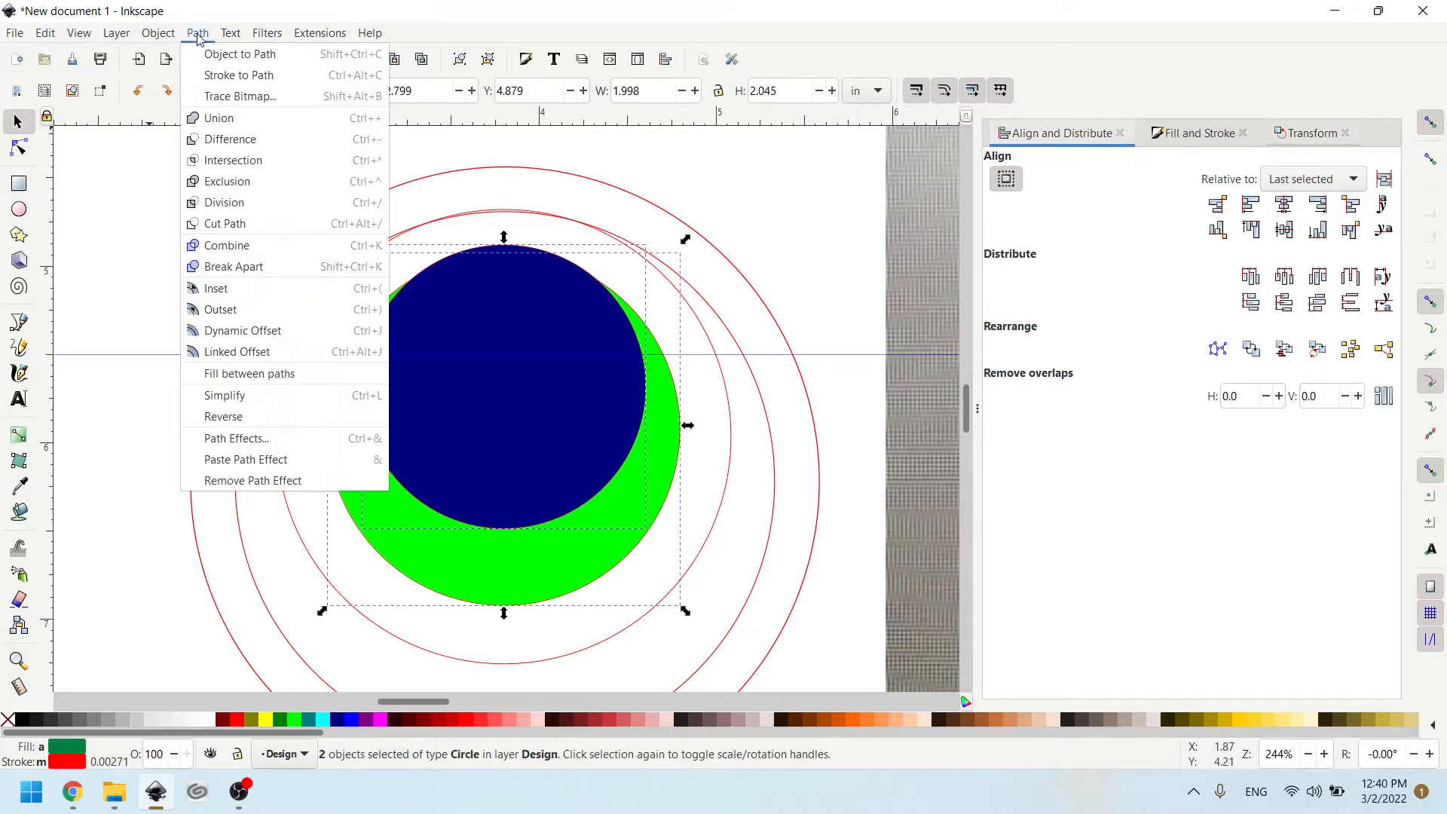
{"action": "left_click", "coordinate": [230, 139]}
{"action": "left_click_drag", "start_coordinate": [376, 458], "coordinate": [454, 382]}
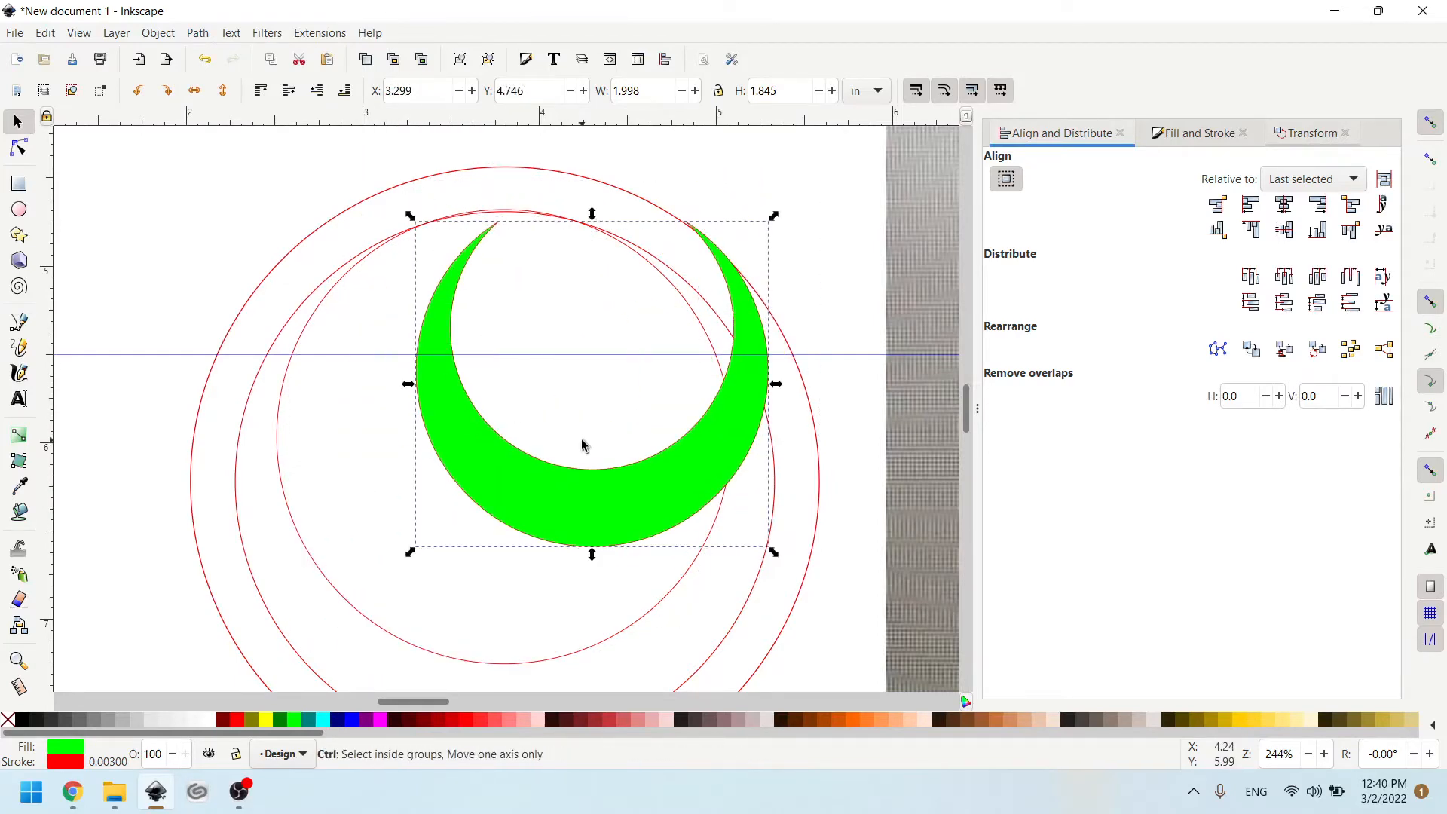
- Undo the crescent's move, the Difference operation and the colour fills on the two smallest circles
{"action": "key", "text": "ctrl+z"}
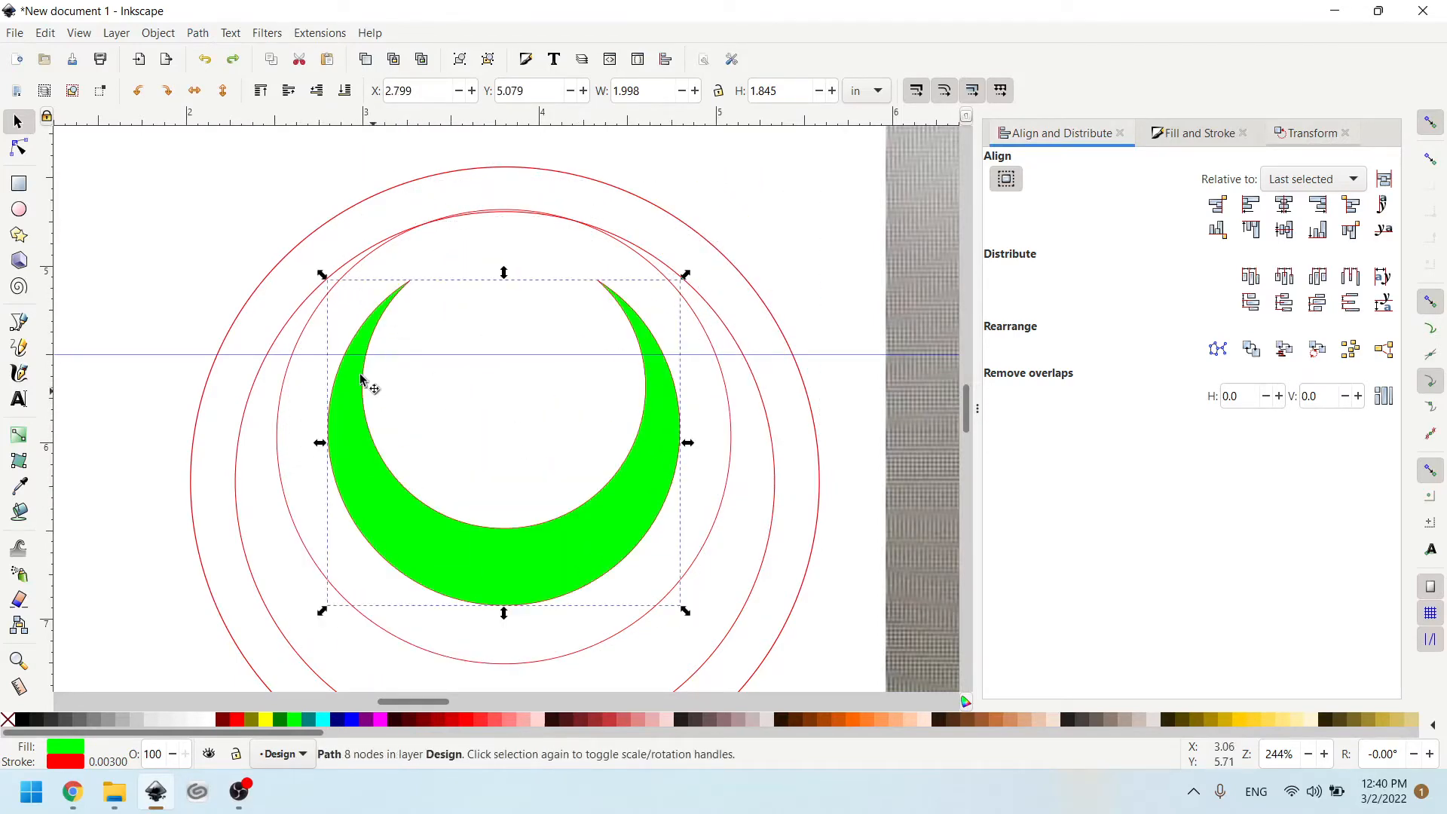
{"action": "key", "text": "ctrl+z"}
{"action": "key", "text": "ctrl+z"}
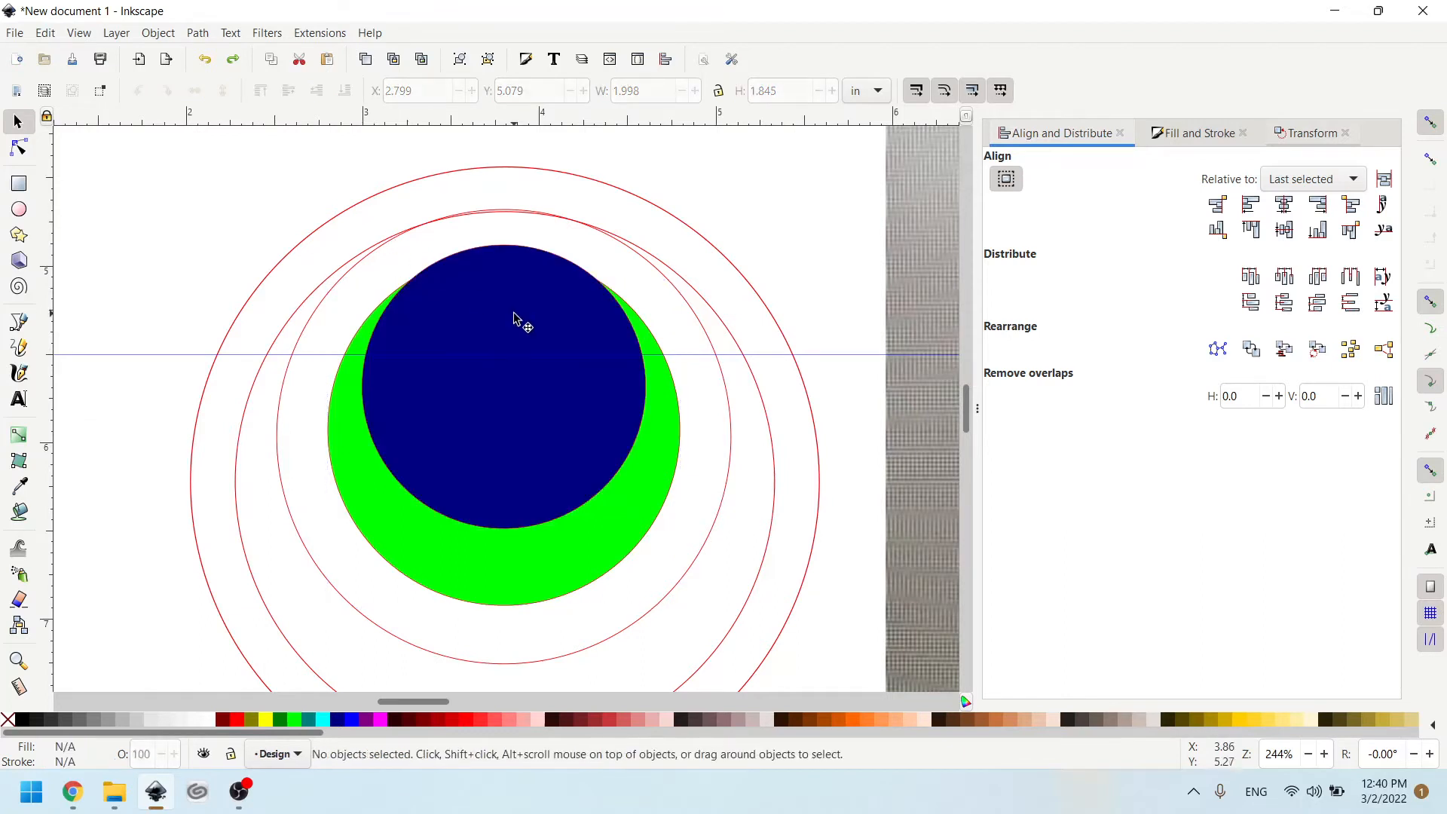
{"action": "key", "text": "ctrl+z"}
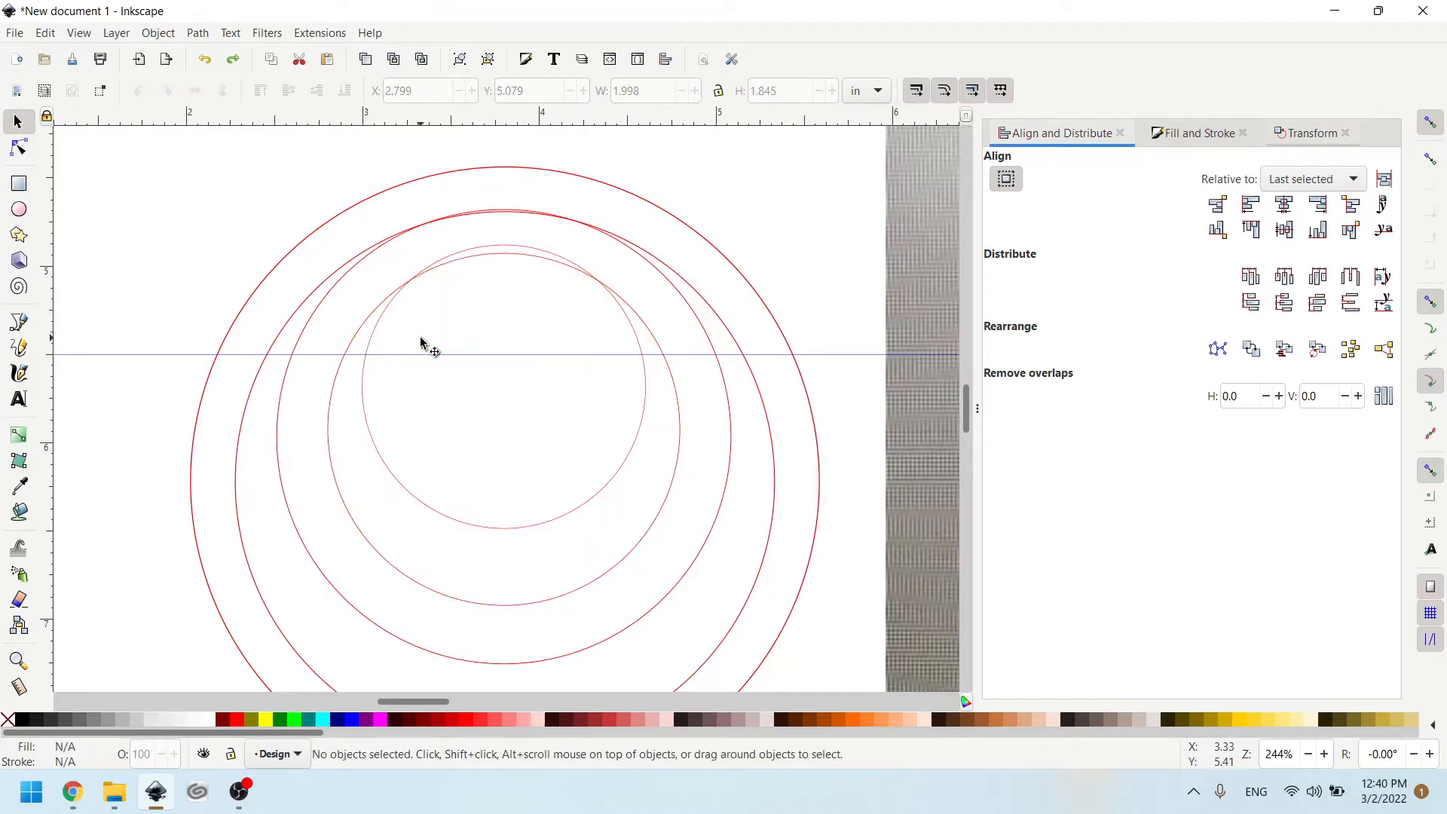
- Try Difference on the two smallest unfilled circles and undo the operation
{"action": "left_click", "coordinate": [377, 322]}
{"action": "left_click", "coordinate": [357, 337], "text": "shift"}
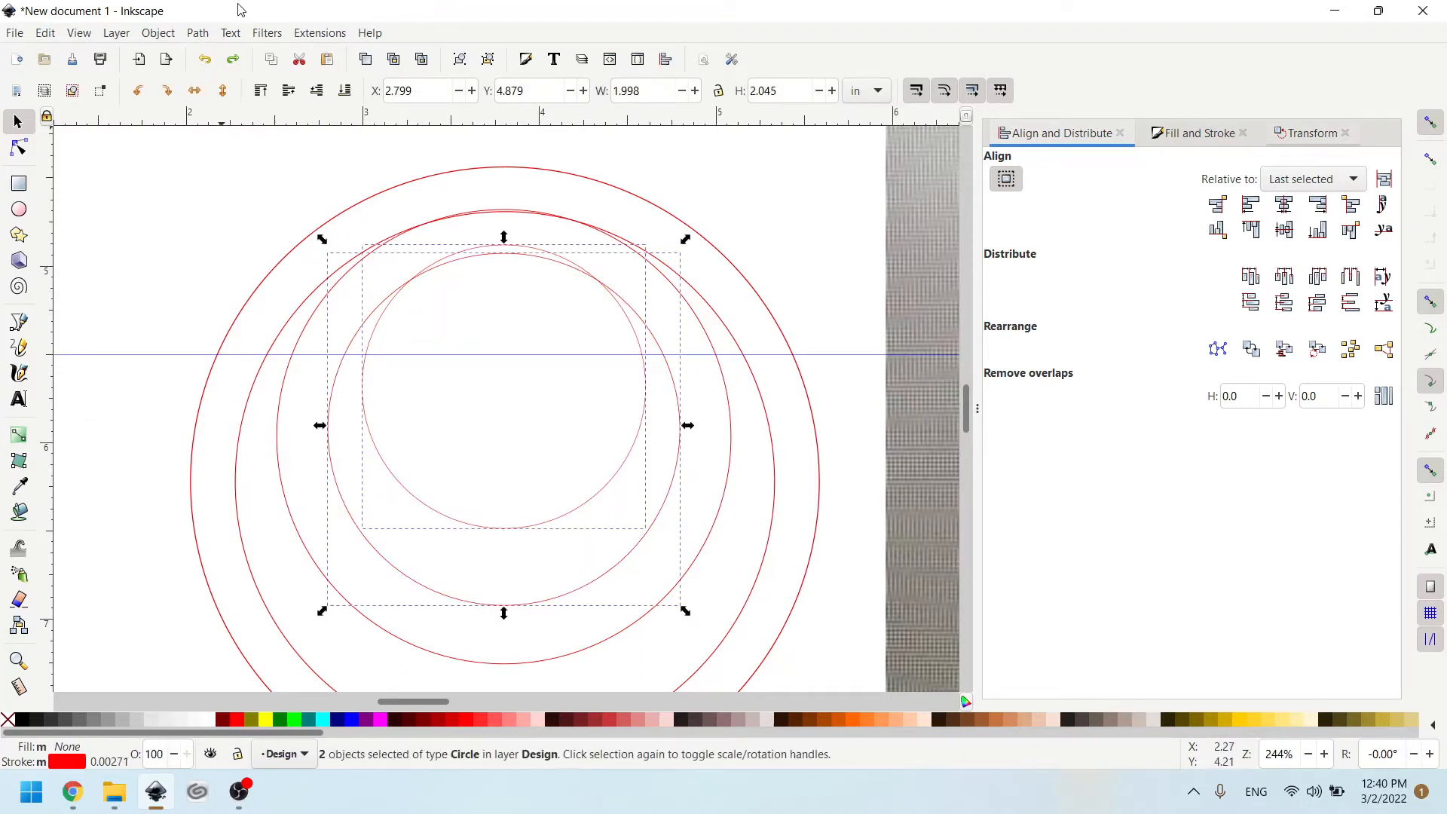
{"action": "left_click", "coordinate": [231, 33]}
{"action": "left_click", "coordinate": [226, 138]}
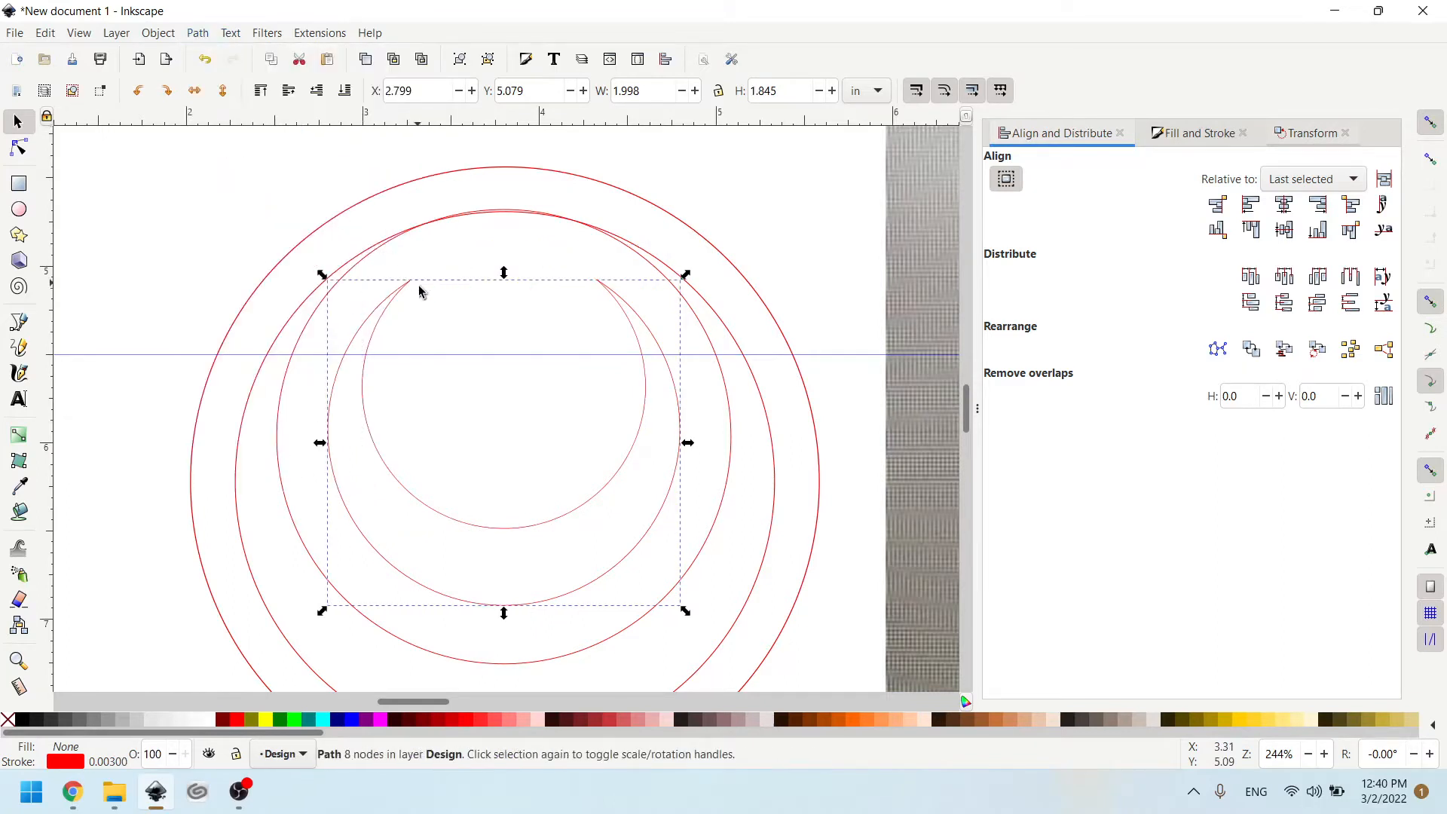
{"action": "mouse_move", "coordinate": [397, 293]}
{"action": "left_mouse_down"}
{"action": "mouse_move", "coordinate": [436, 284]}
{"action": "mouse_move", "coordinate": [400, 290]}
{"action": "left_mouse_up"}
{"action": "key", "text": "ctrl+z"}
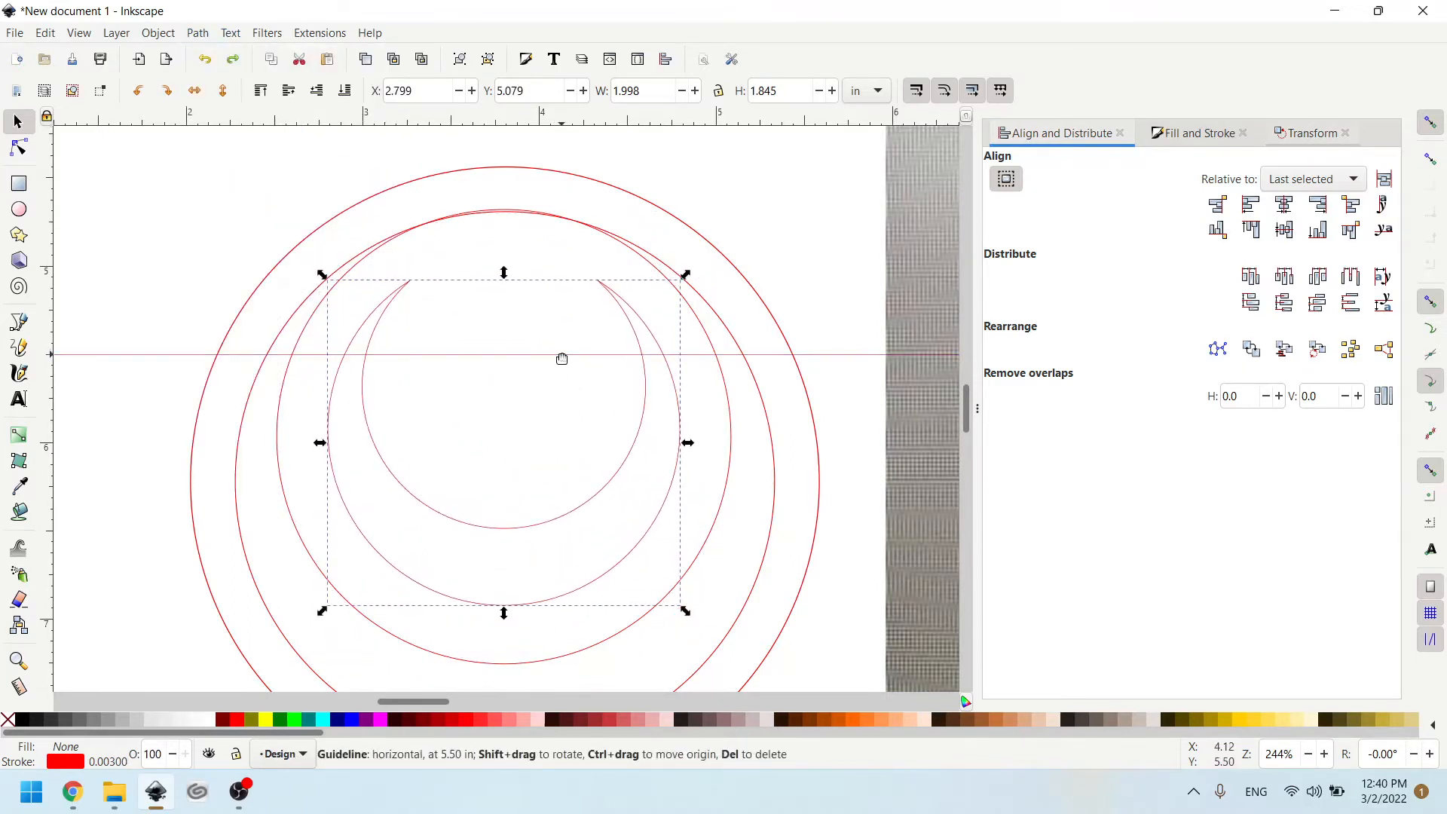
{"action": "key", "text": "ctrl+z"}
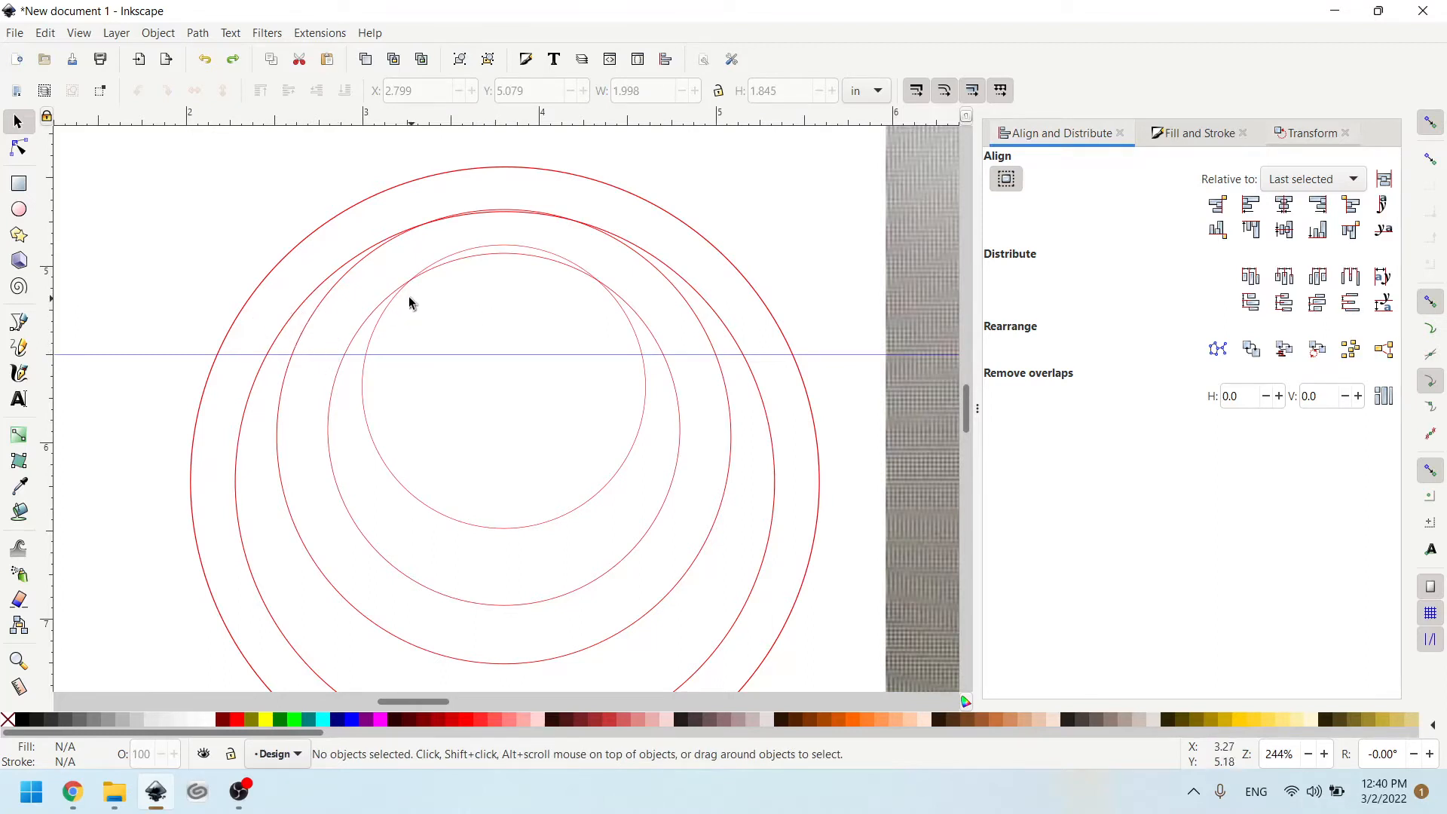
- Subtract the second-largest circle from the outermost circle with Difference and fill the ring with Fuchsia
{"action": "left_click", "coordinate": [275, 341]}
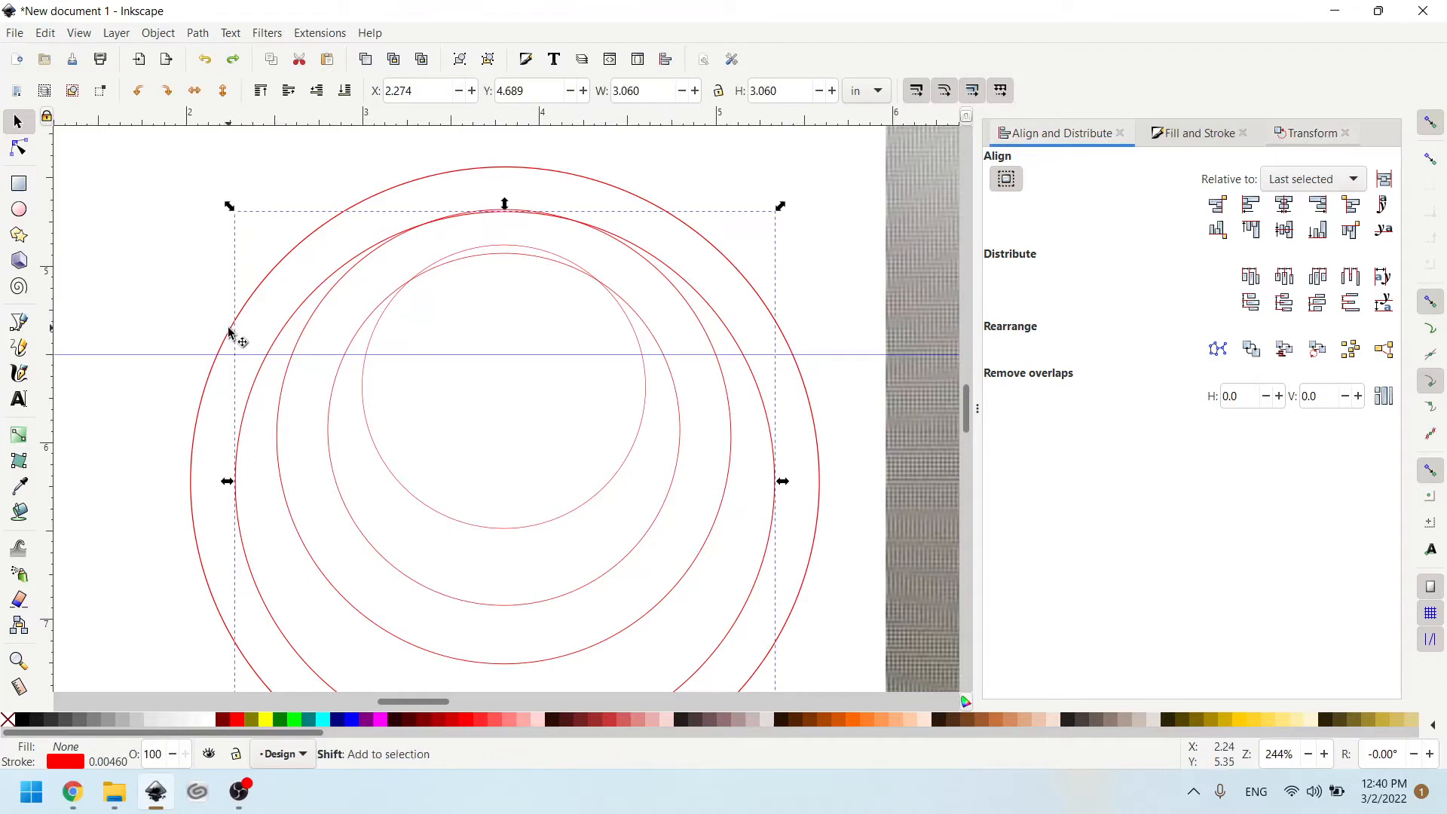
{"action": "left_click", "coordinate": [229, 331], "text": "shift"}
{"action": "left_click", "coordinate": [198, 33]}
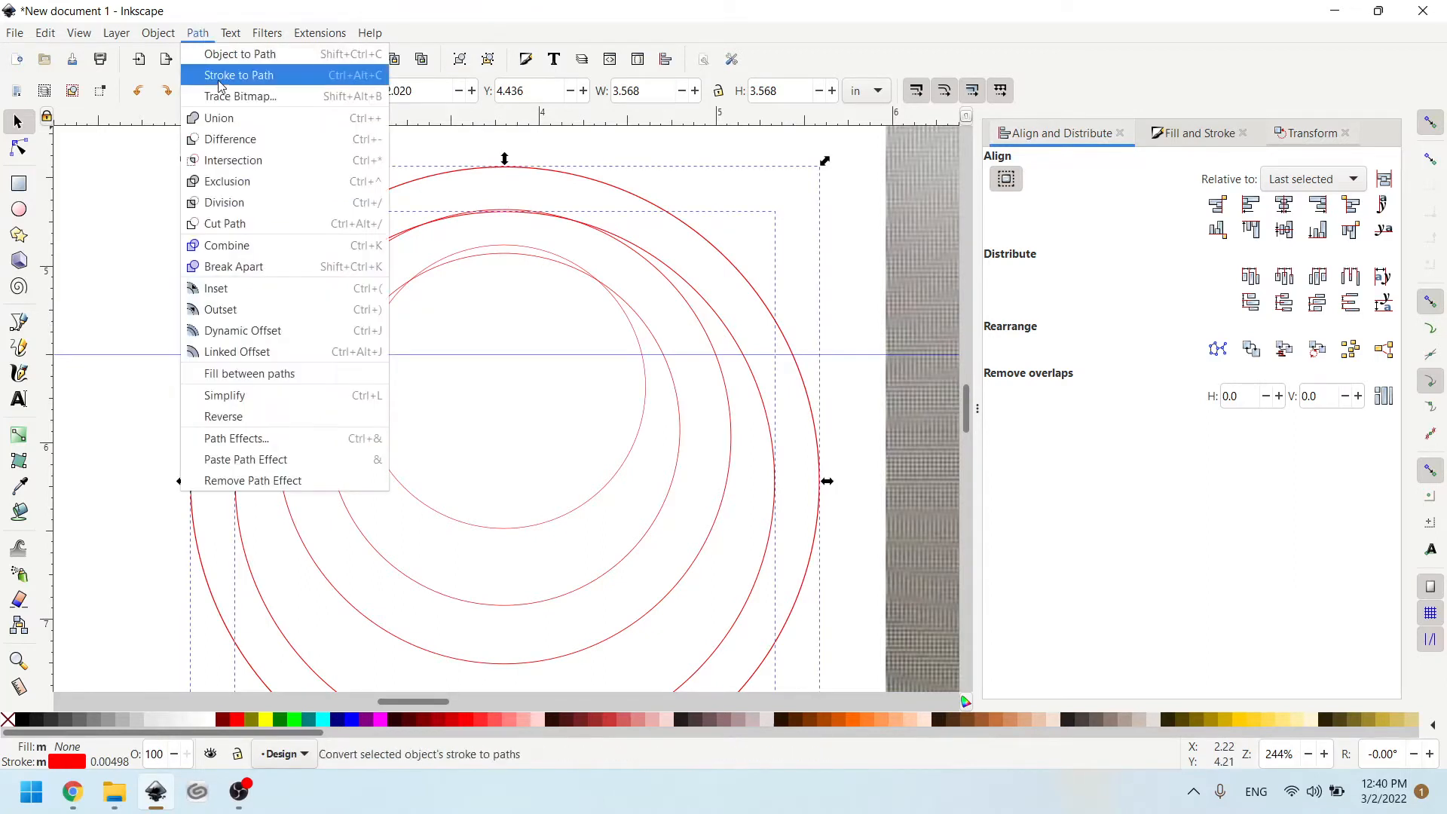
{"action": "left_click", "coordinate": [229, 140]}
{"action": "left_click", "coordinate": [379, 717]}
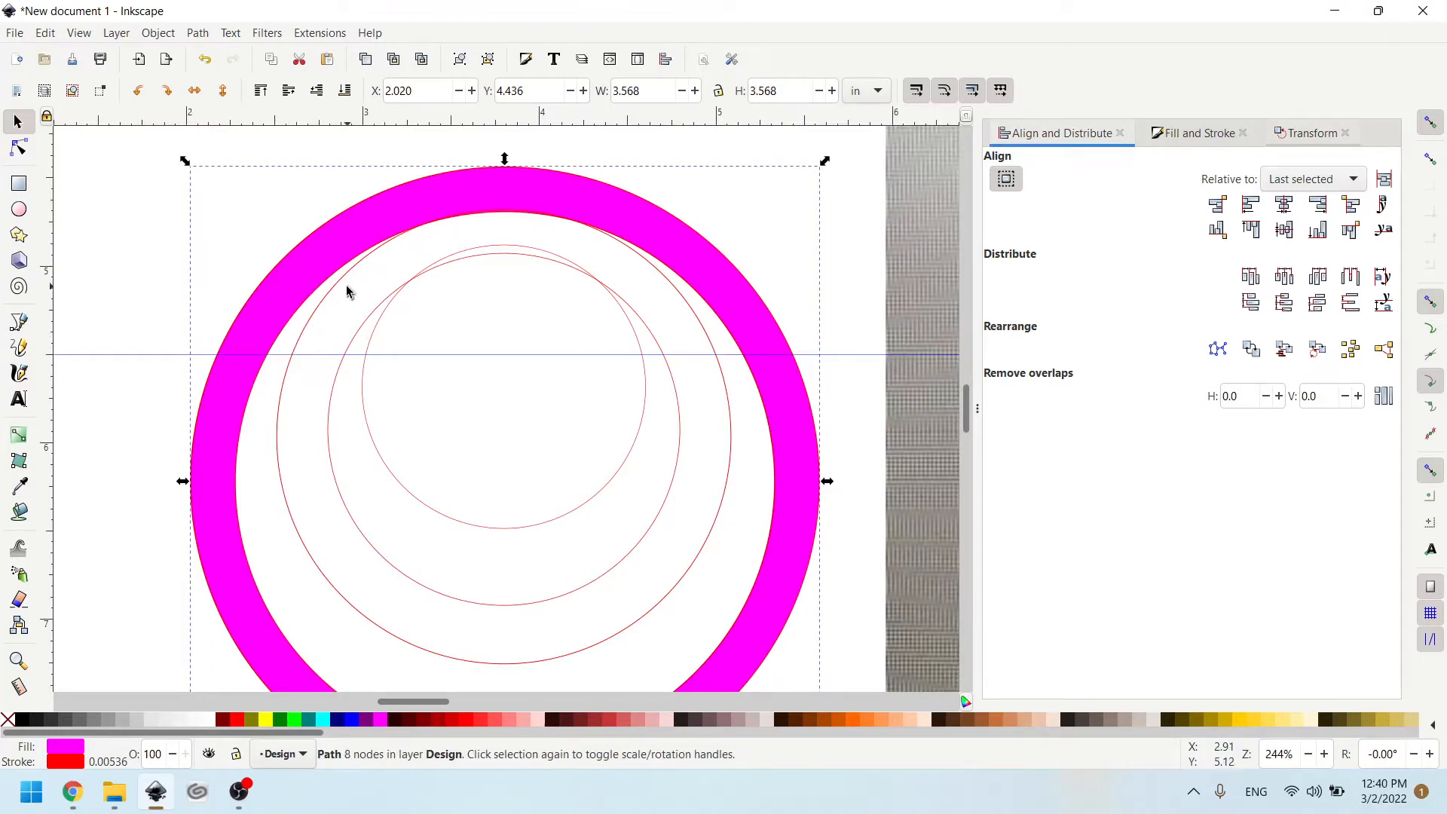
- Subtract the second-smallest circle from the middle circle with Difference and fill the resulting ring with Fuchsia
{"action": "left_click", "coordinate": [341, 283]}
{"action": "left_click", "coordinate": [365, 324], "text": "shift"}
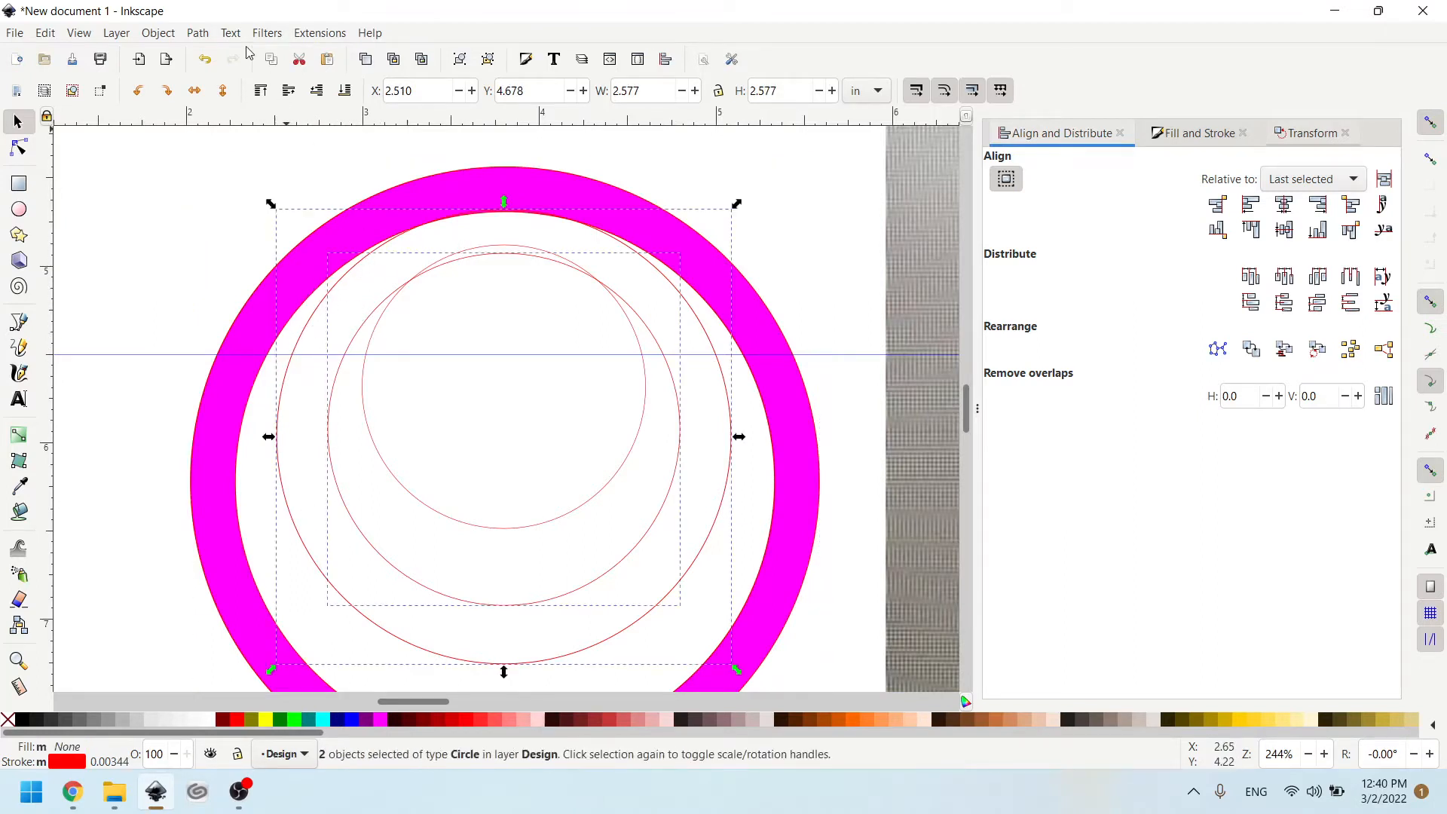
{"action": "left_click", "coordinate": [197, 33]}
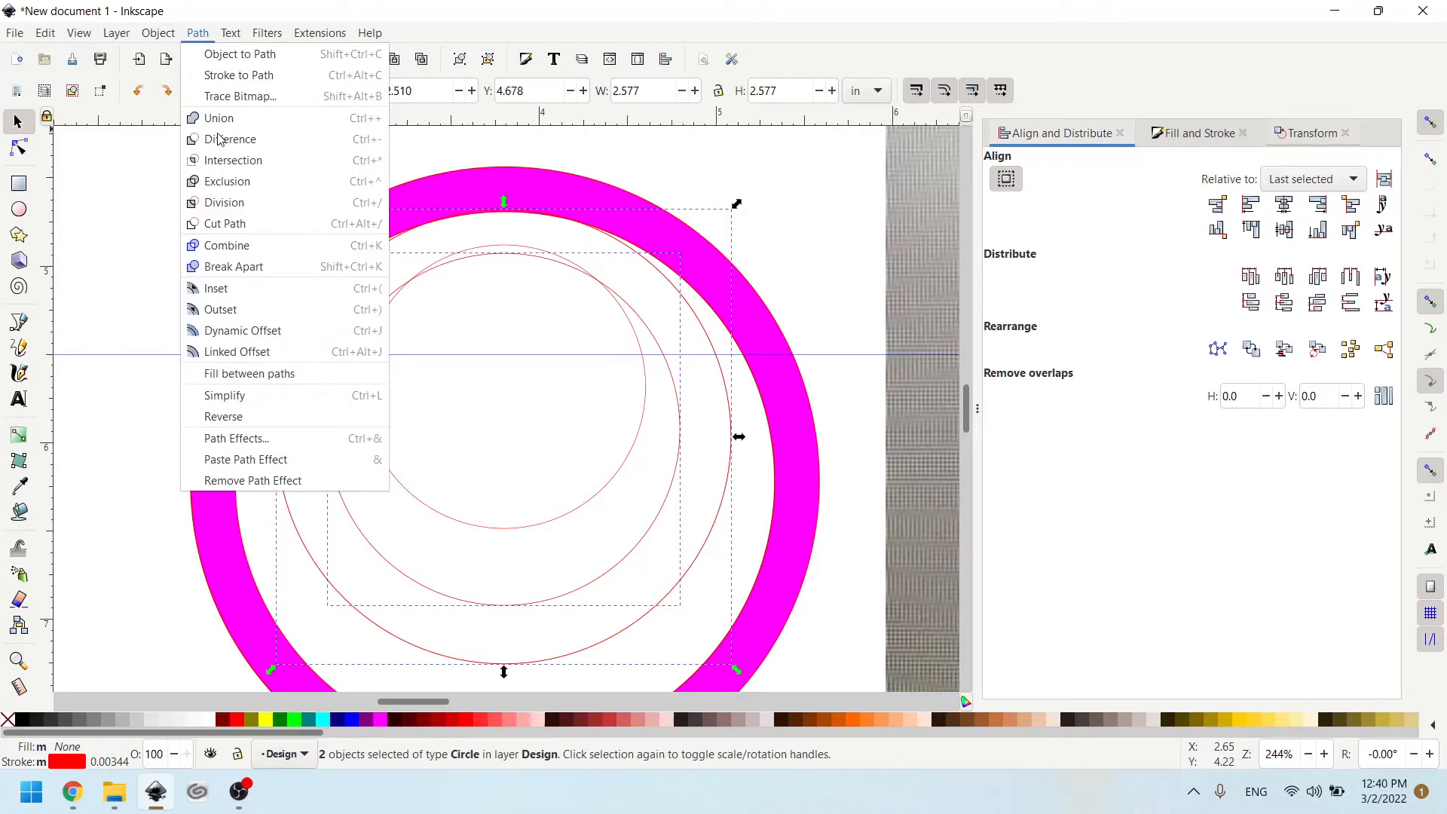
{"action": "left_click", "coordinate": [220, 139]}
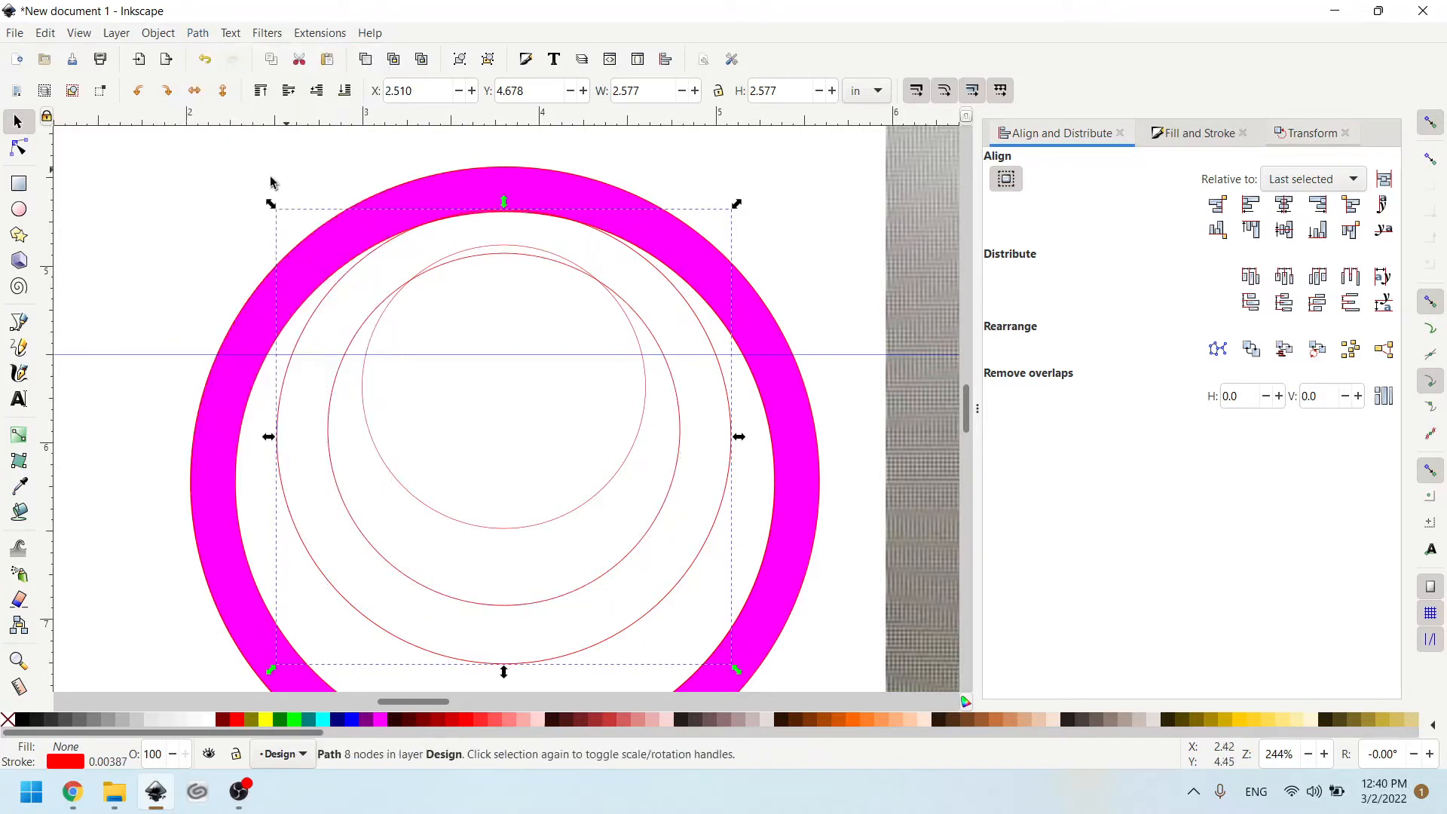
{"action": "left_click", "coordinate": [383, 721]}
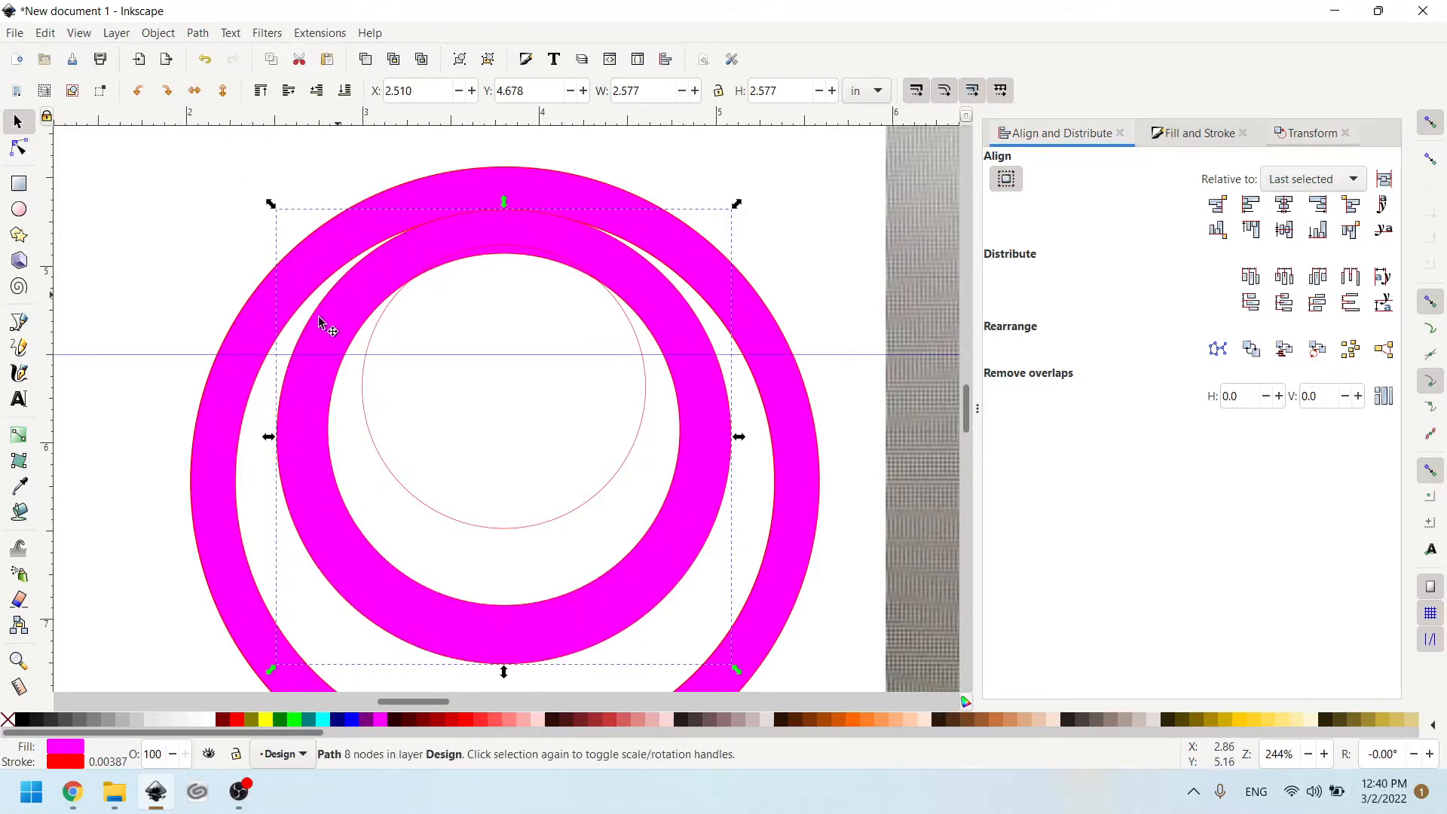
- Unite the smallest circle with the inner and outer fuchsia rings using Union
{"action": "left_click", "coordinate": [362, 402]}
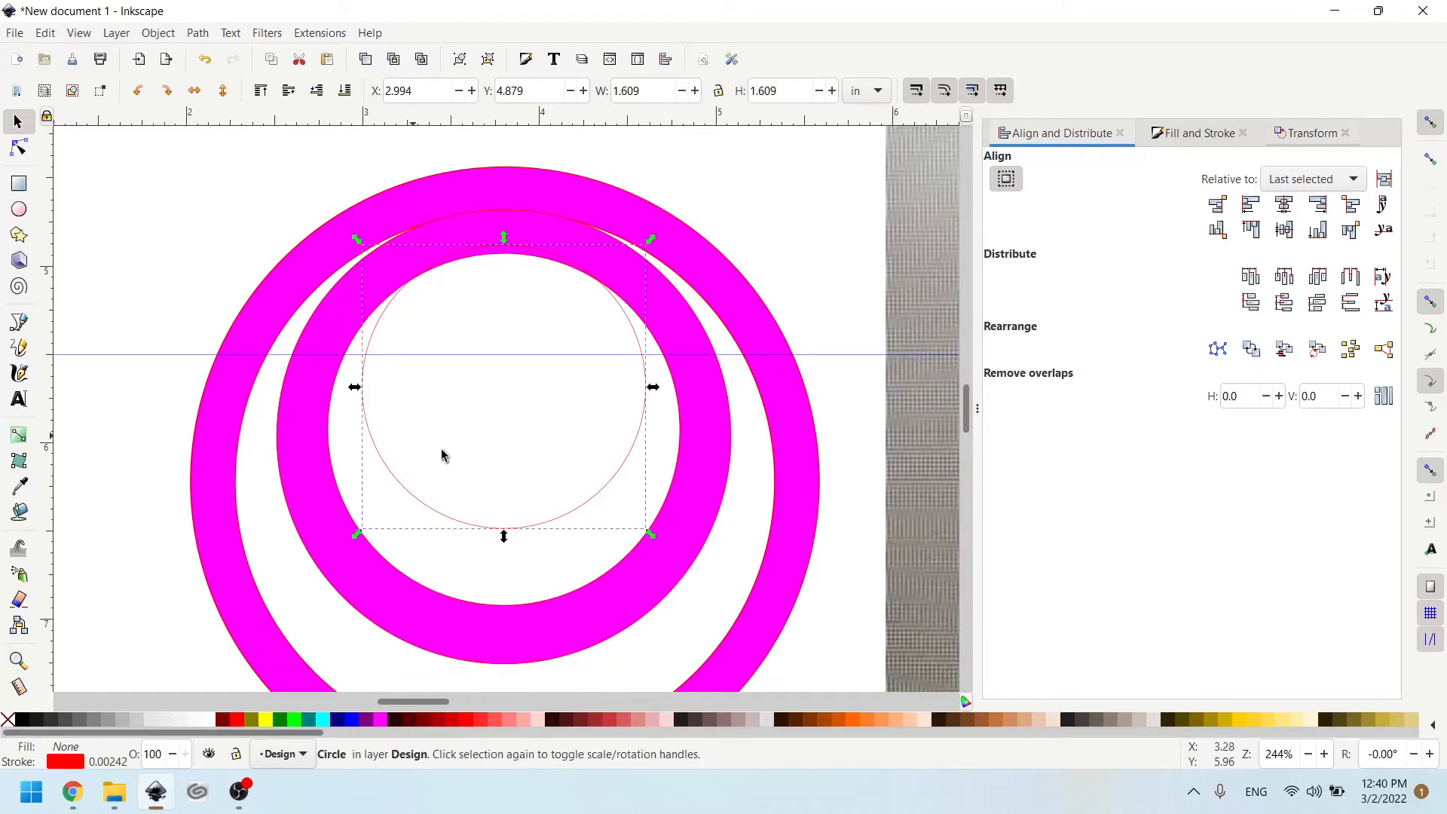
{"action": "key", "text": "shift"}
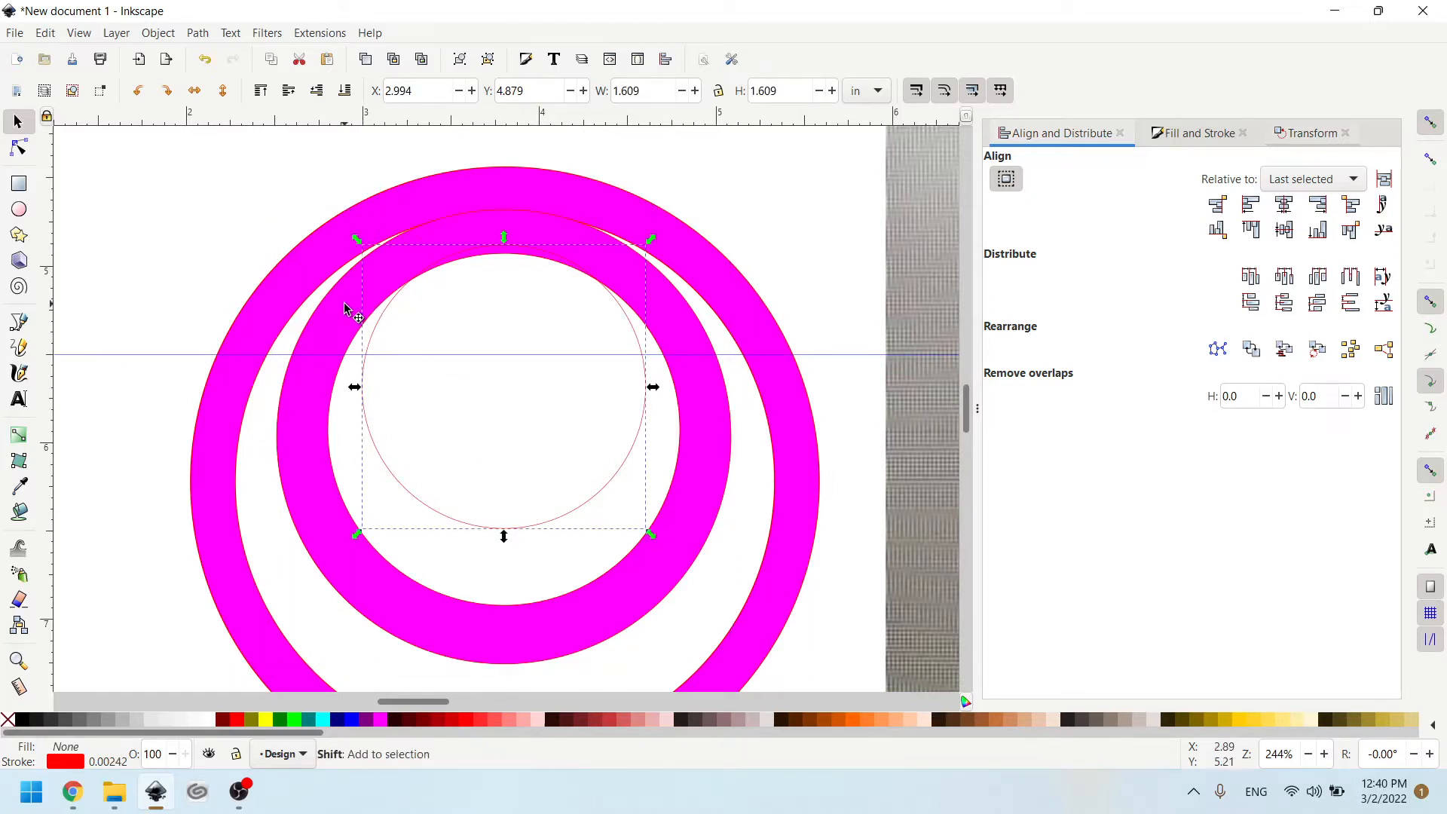
{"action": "left_click", "coordinate": [344, 308], "text": "shift"}
{"action": "left_click", "coordinate": [317, 252], "text": "shift"}
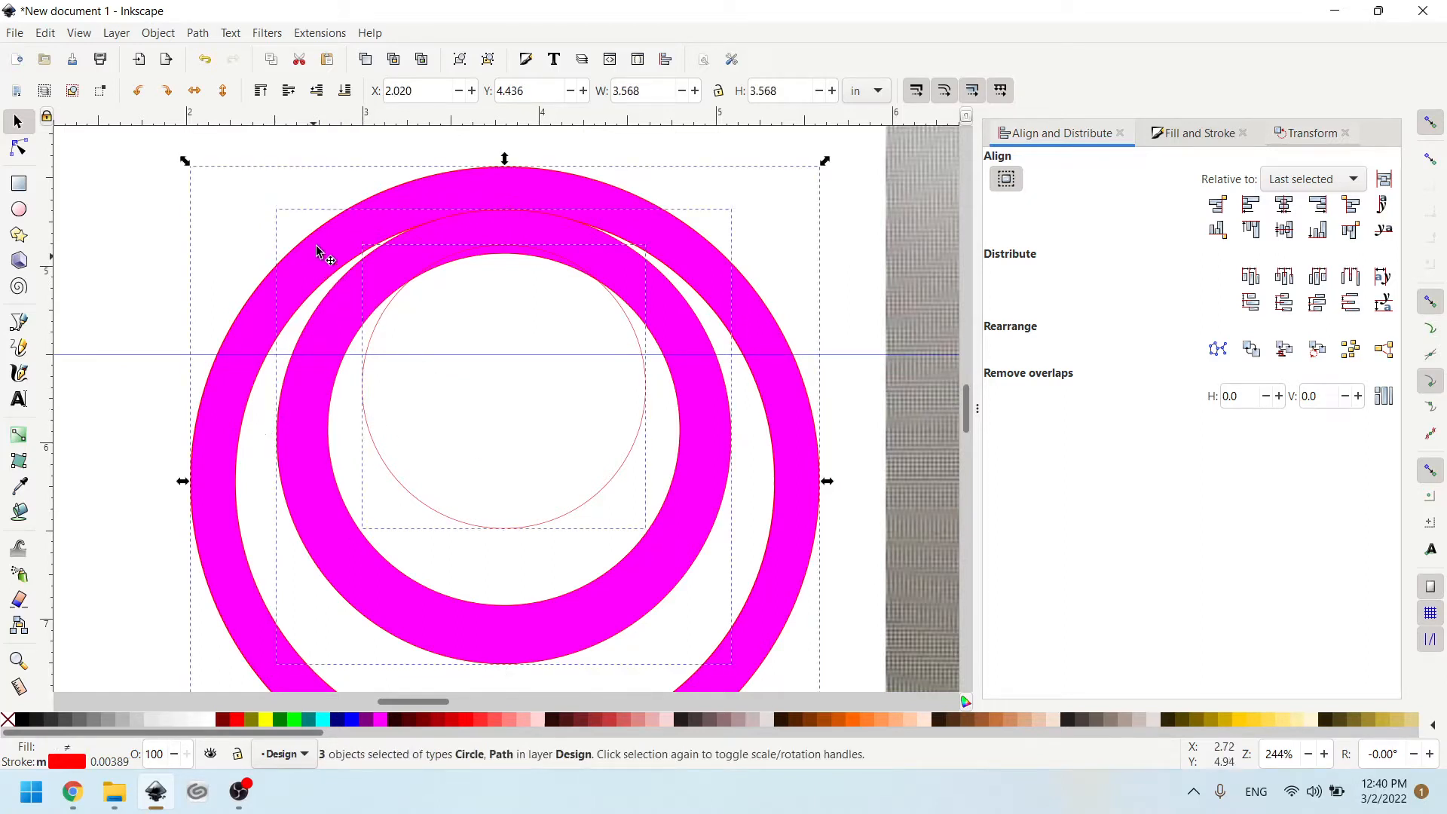
{"action": "left_click", "coordinate": [197, 34]}
{"action": "left_click", "coordinate": [226, 119]}
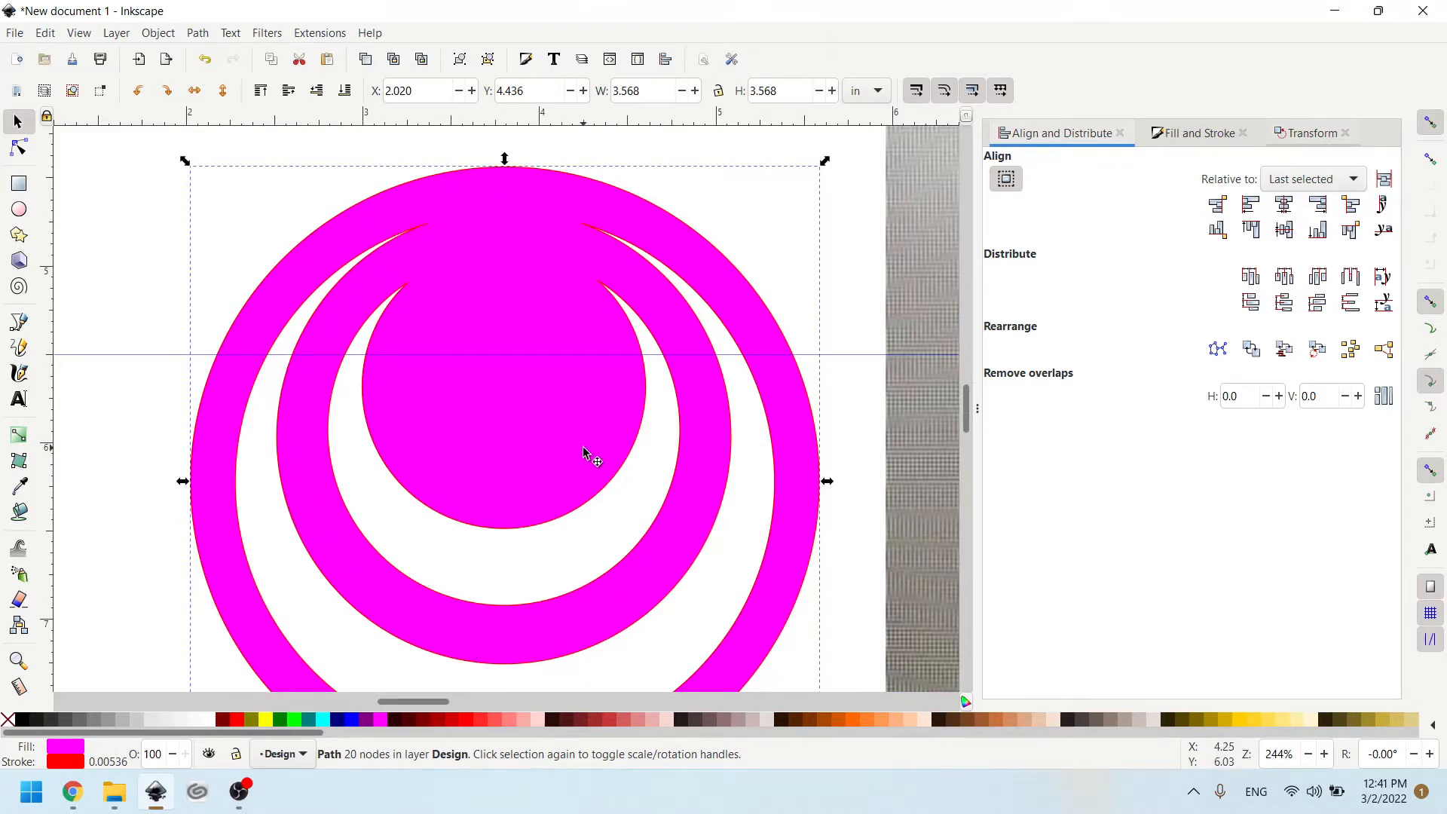
- Undo the union, the ring fills and both Difference operations back to the five separate circle outlines
{"action": "key", "text": "ctrl"}
{"action": "key", "text": "ctrl+z"}
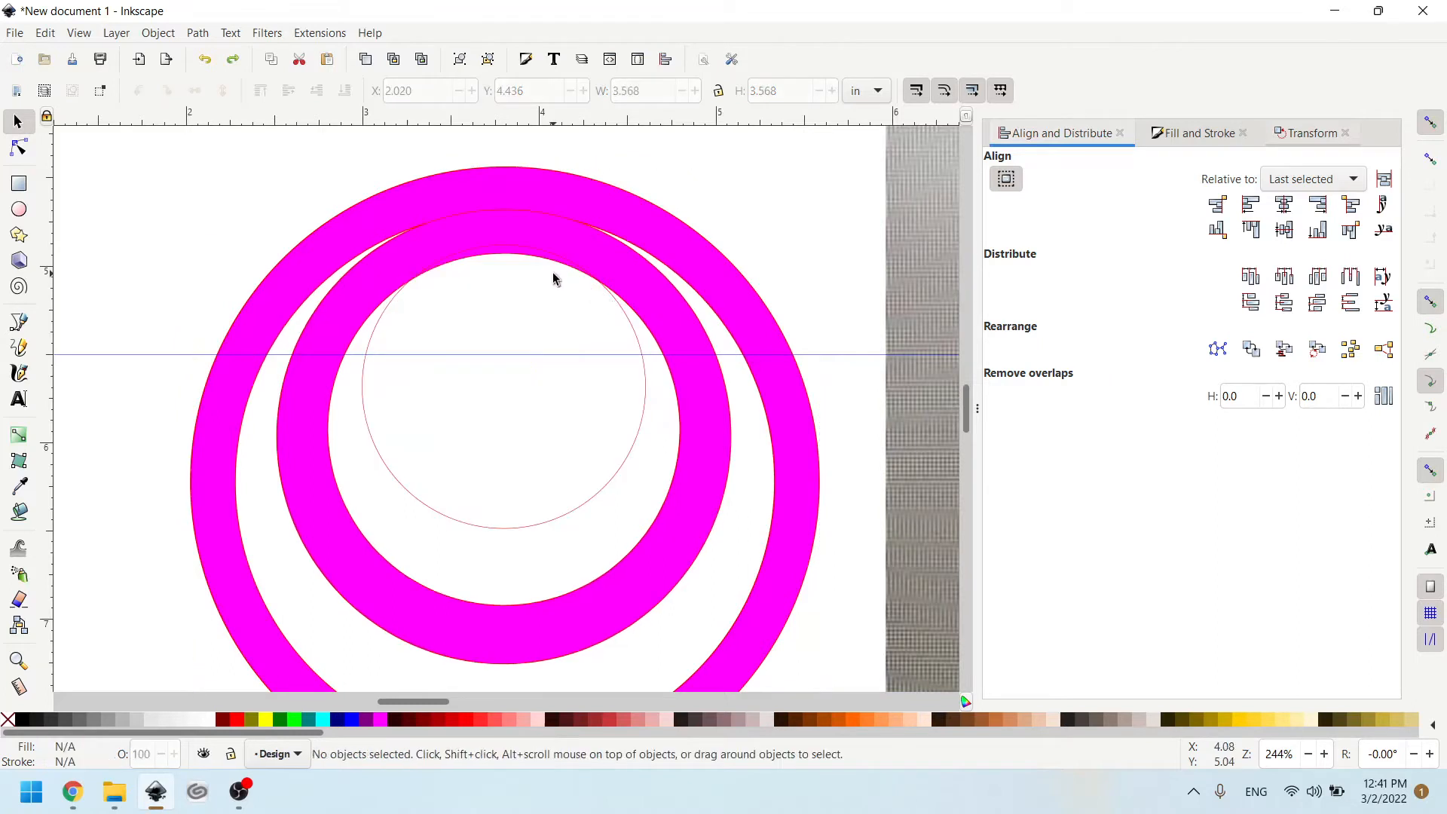
{"action": "key", "text": "ctrl+z"}
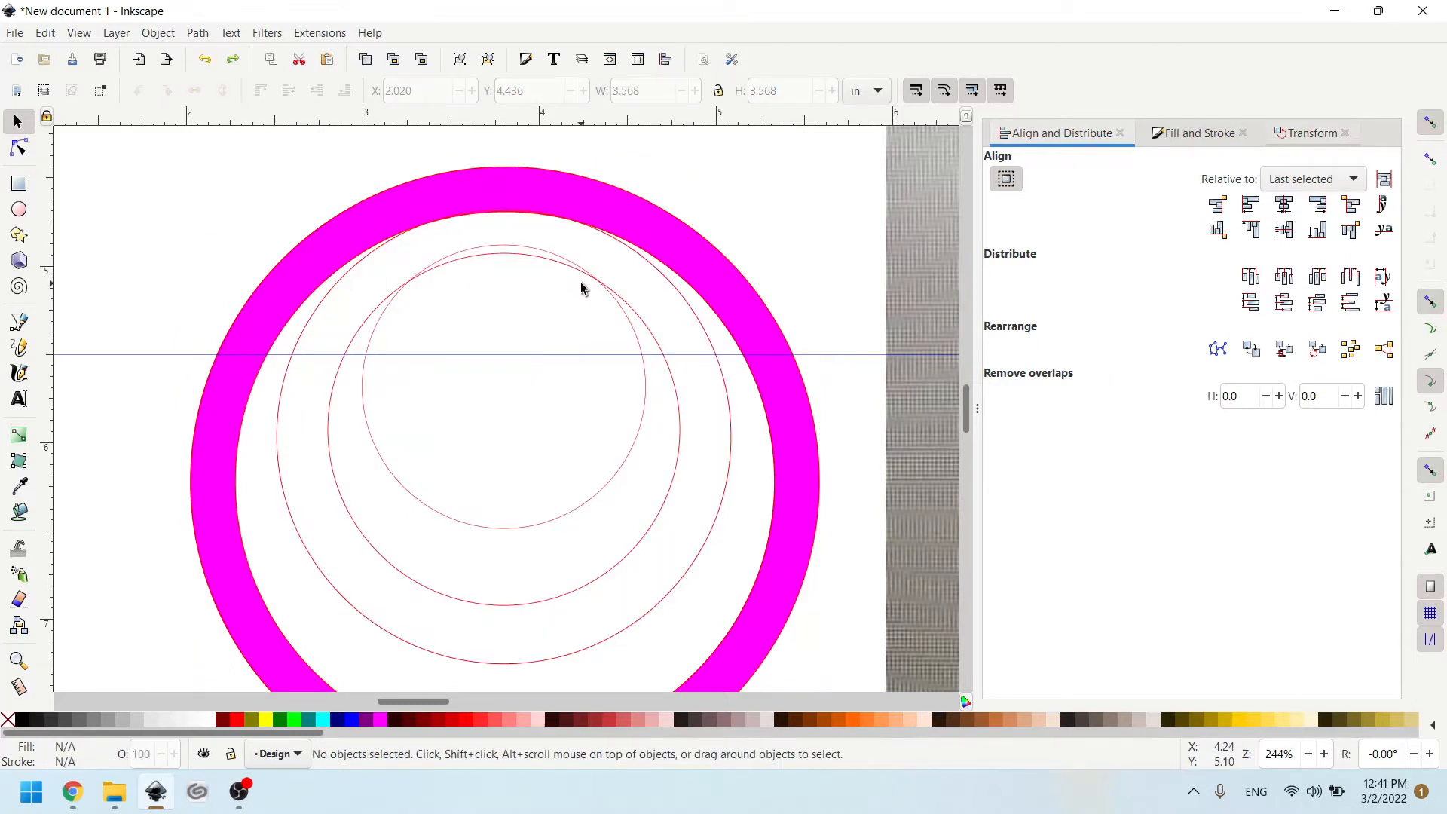
{"action": "key", "text": "ctrl+z"}
{"action": "key", "text": "ctrl+shift+z"}
{"action": "key", "text": "ctrl+z"}
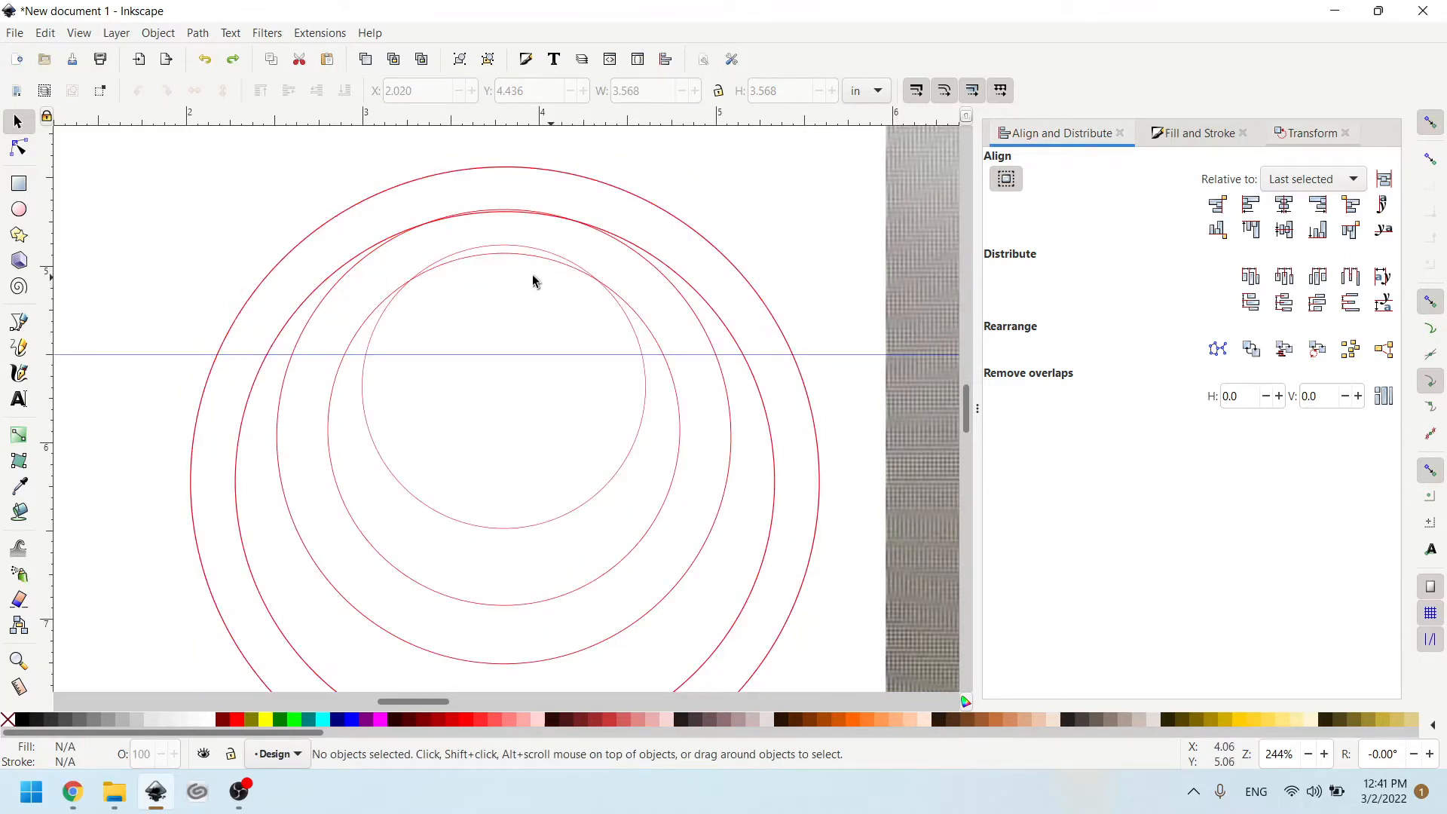
{"action": "key", "text": "ctrl+z"}
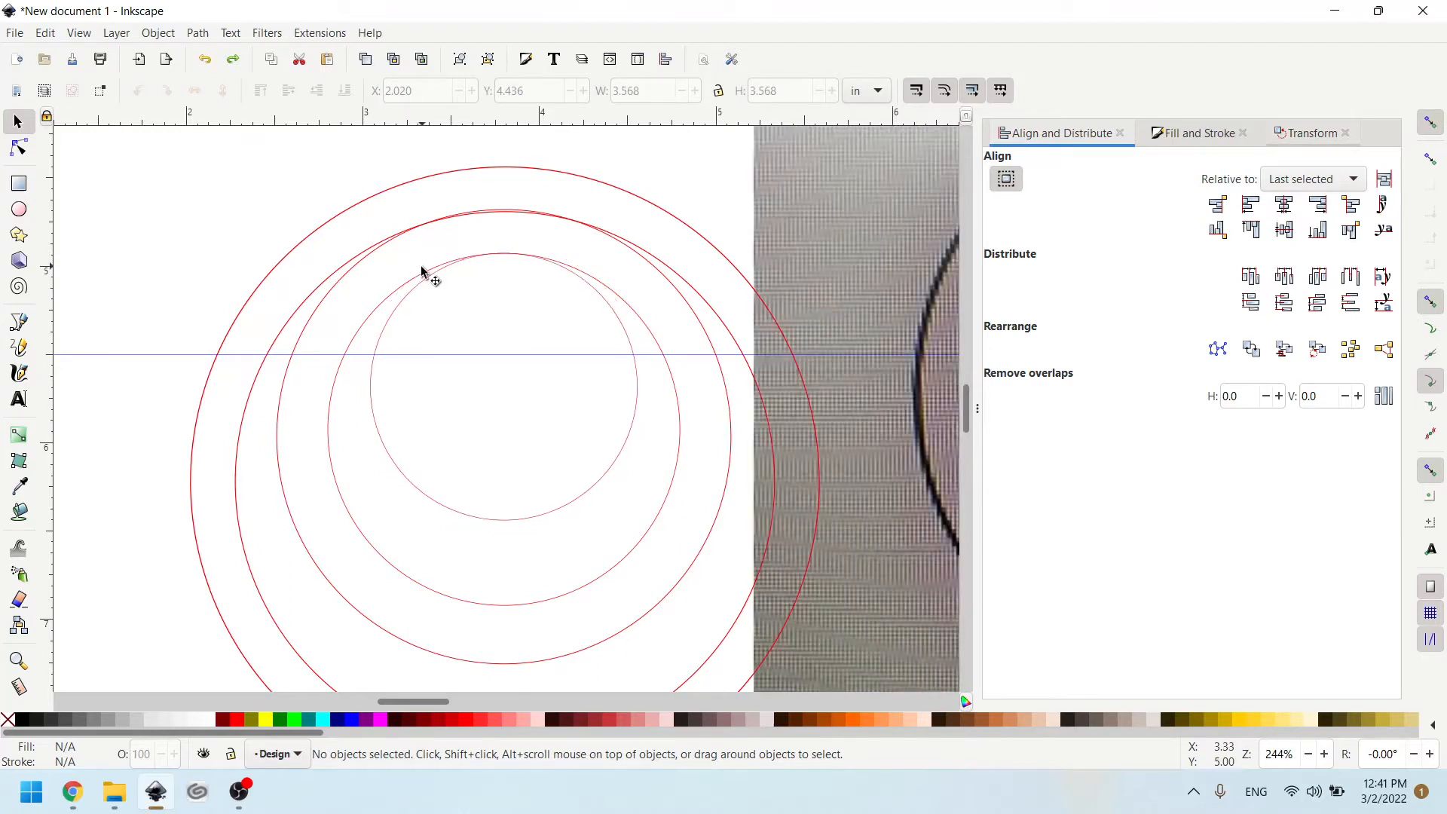
{"action": "left_click", "coordinate": [424, 277]}
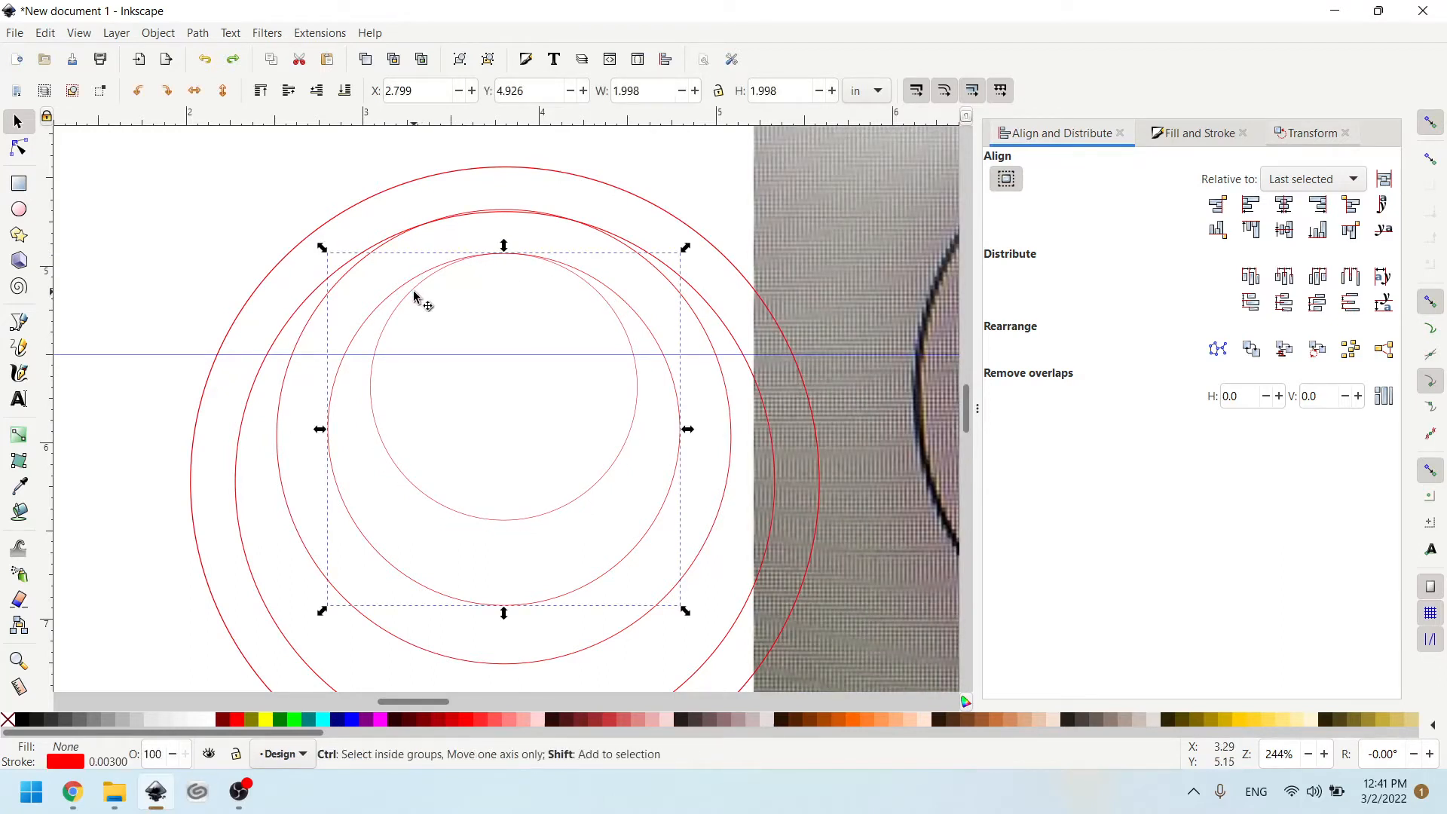
{"action": "key", "text": "ctrl+shift+z"}
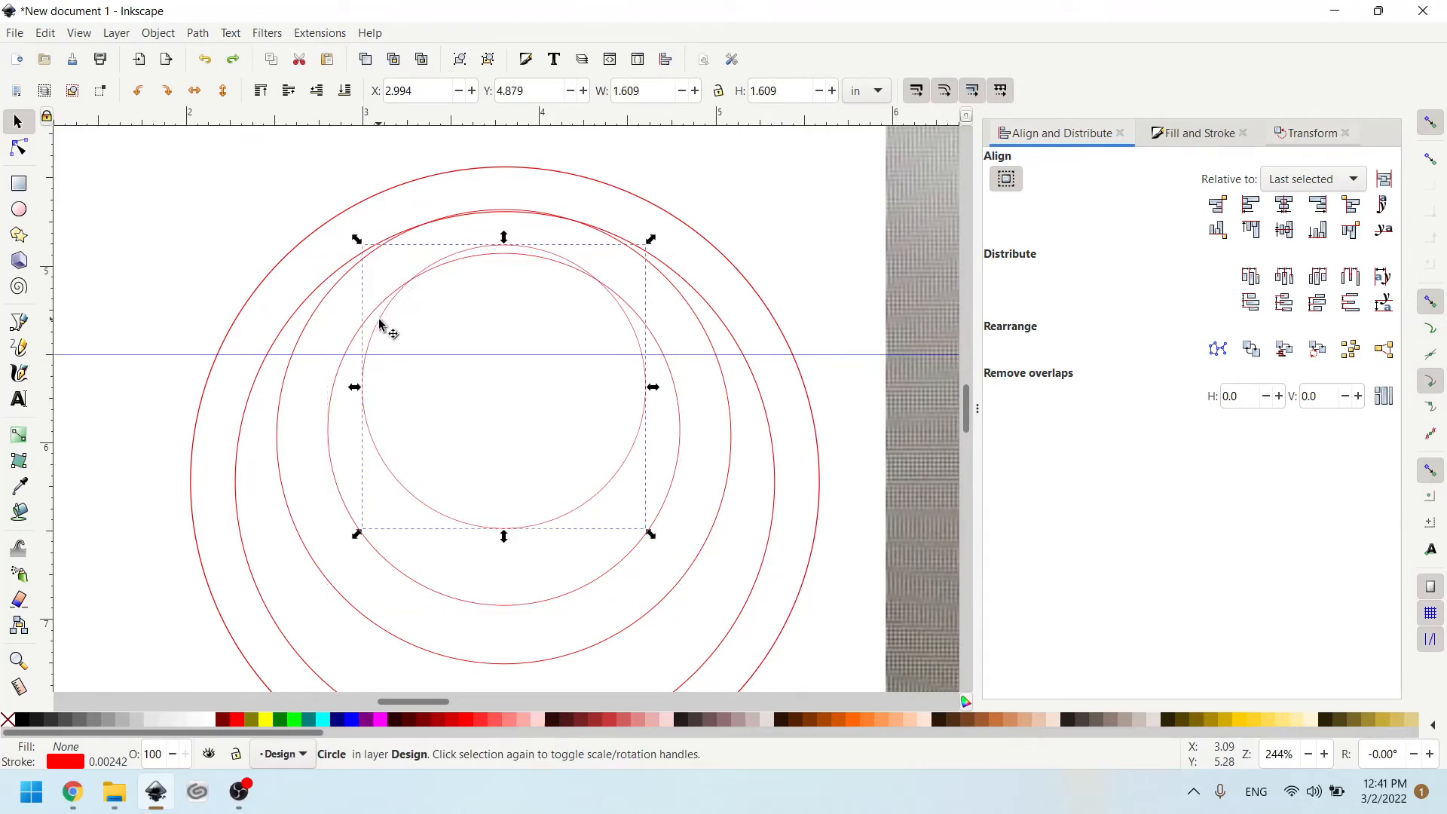
- Fill the two largest circles with Fuchsia
{"action": "left_click", "coordinate": [352, 357], "text": "shift"}
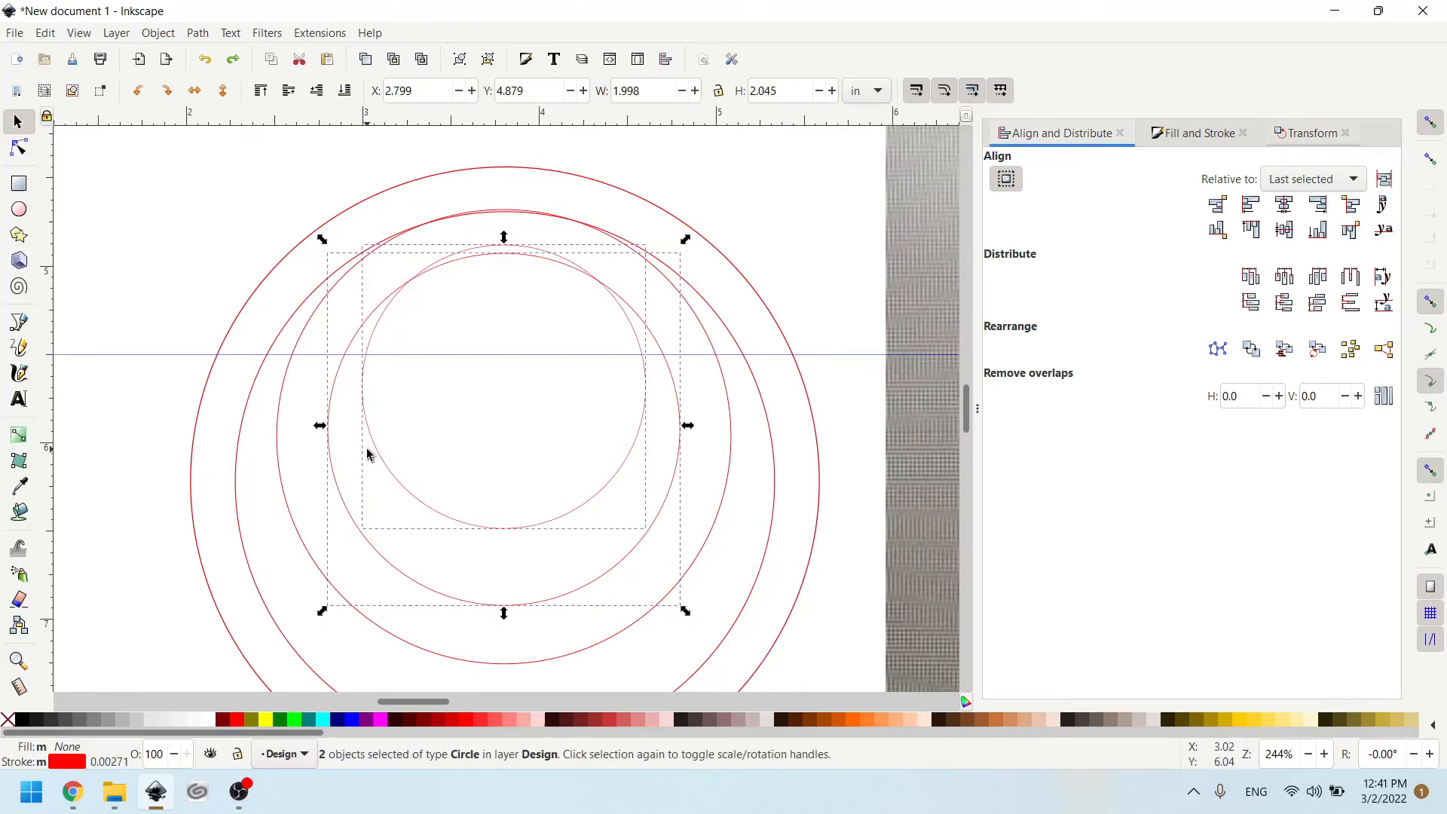
{"action": "left_click", "coordinate": [250, 286]}
{"action": "left_click", "coordinate": [281, 337], "text": "shift"}
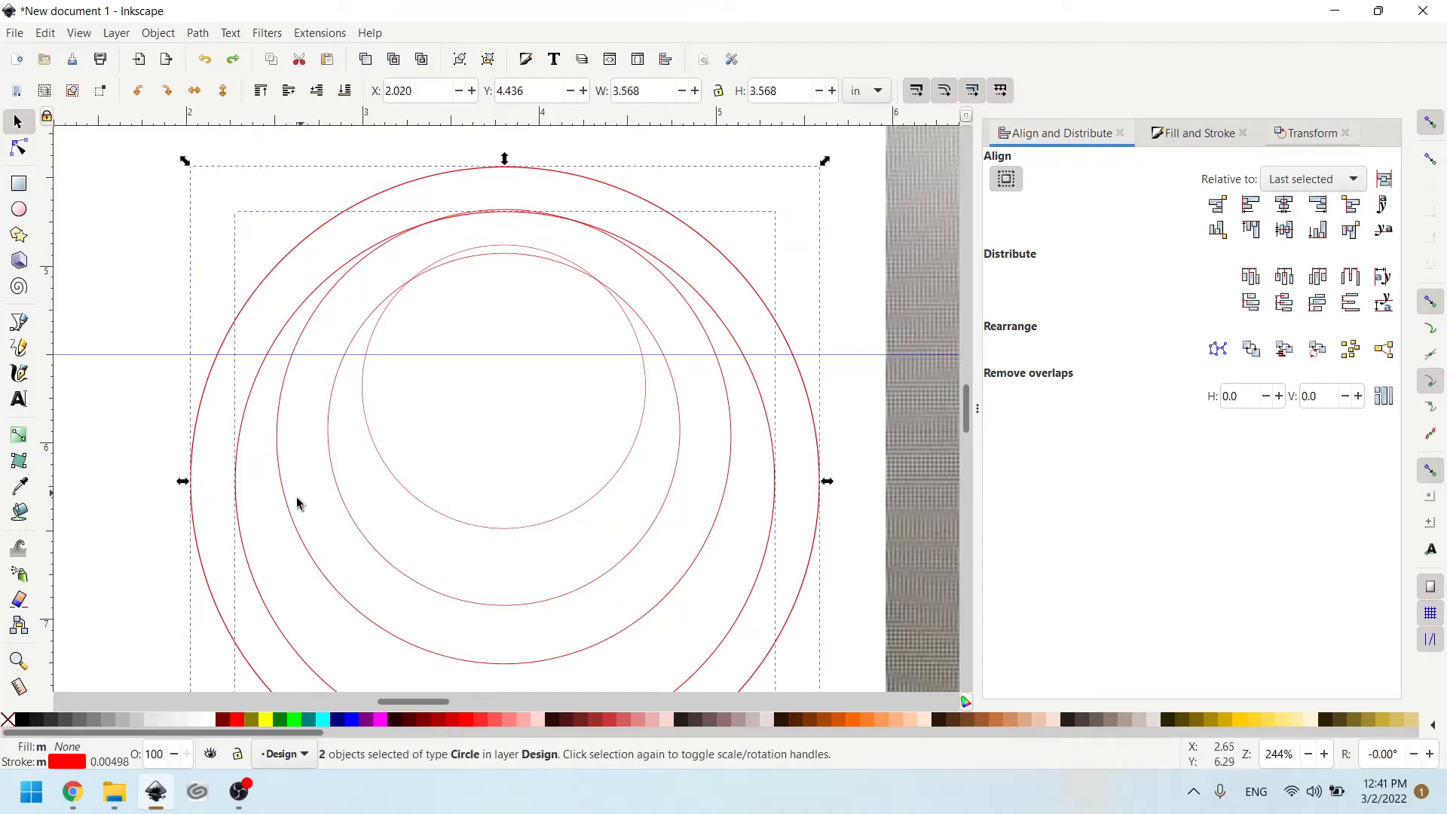
{"action": "left_click", "coordinate": [381, 721]}
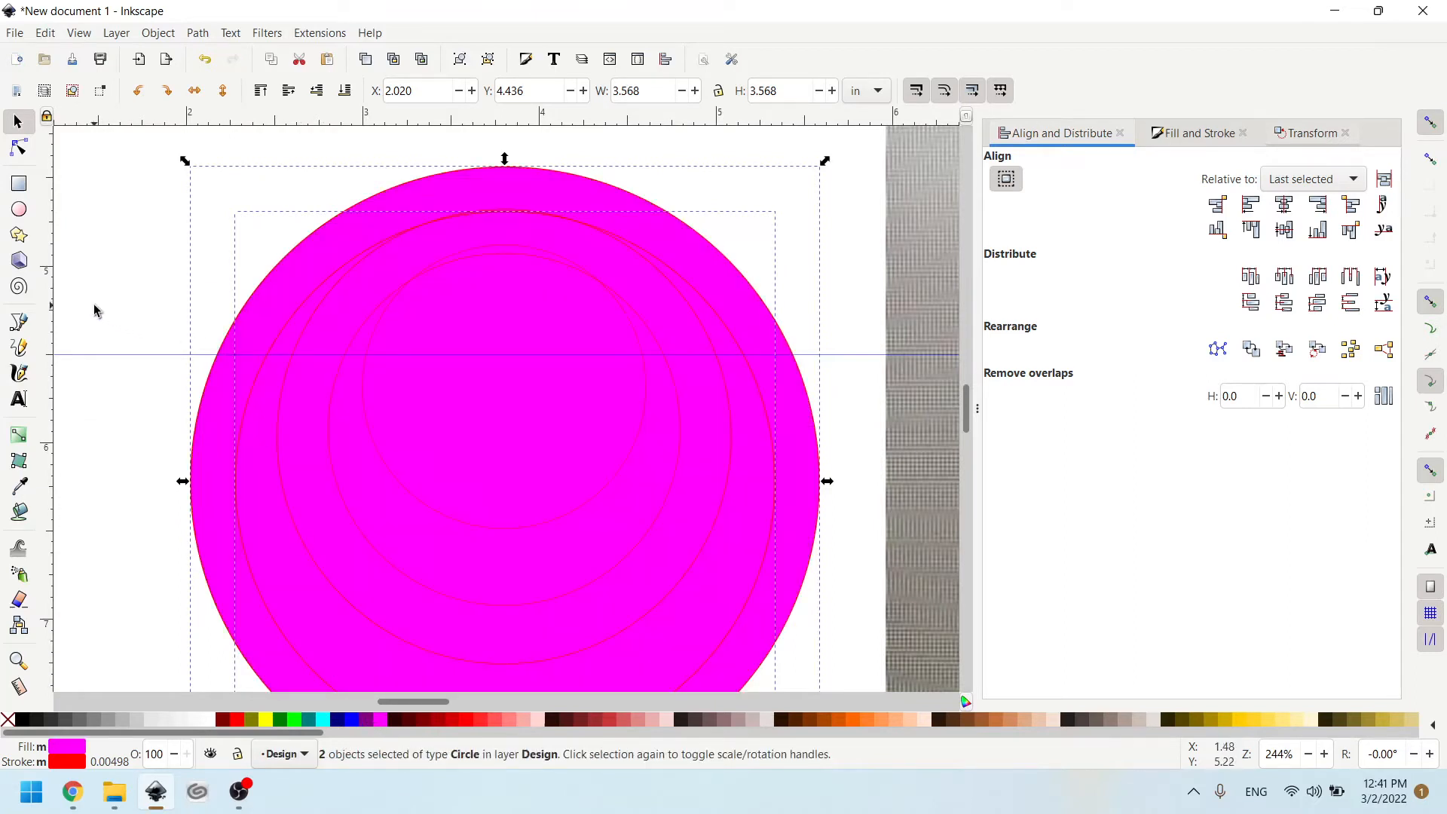
- Fill the second-largest circle with navy blue and the middle circle with yellow
{"action": "left_click", "coordinate": [97, 310]}
{"action": "left_click", "coordinate": [233, 435]}
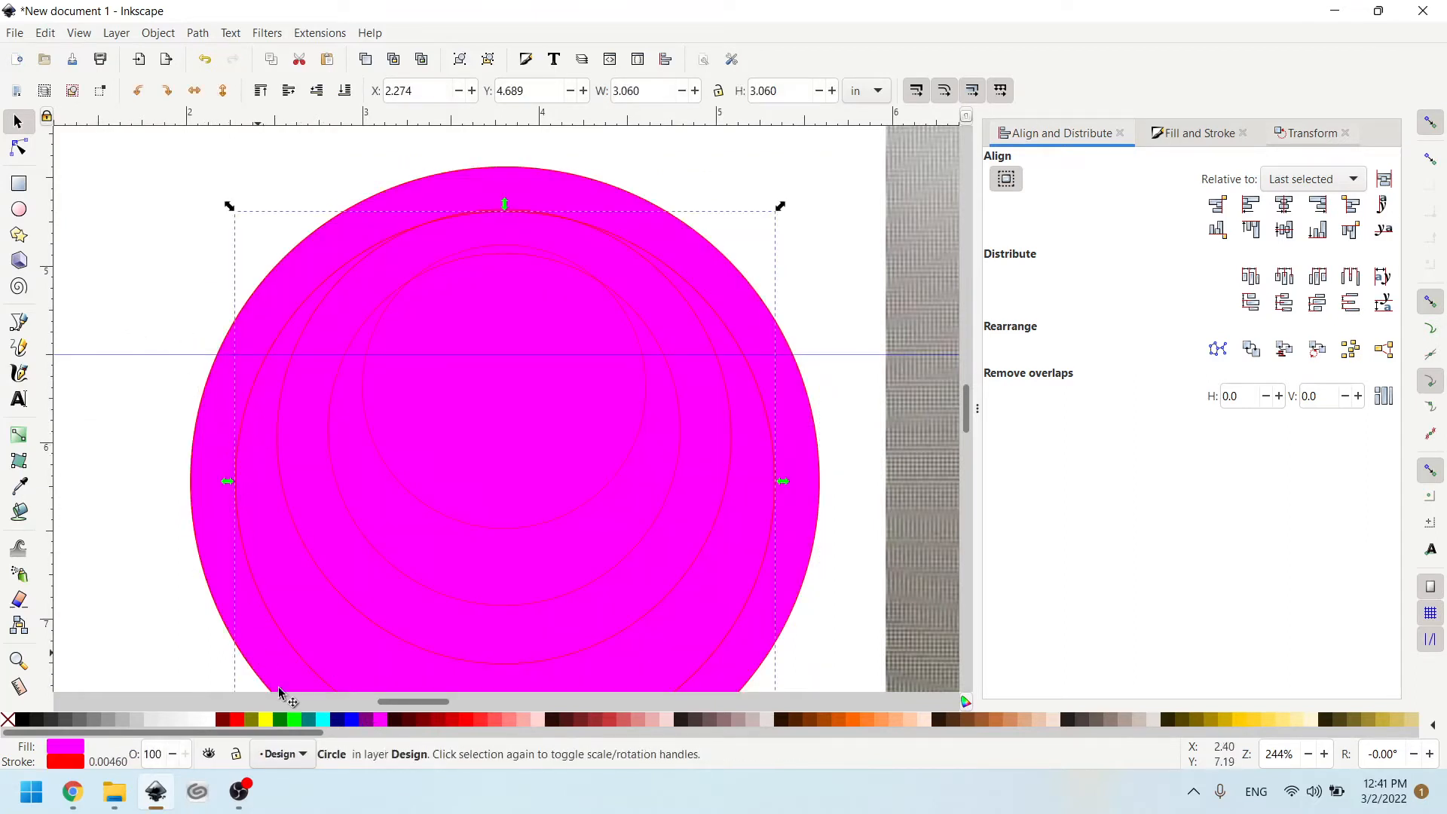
{"action": "left_click", "coordinate": [339, 723]}
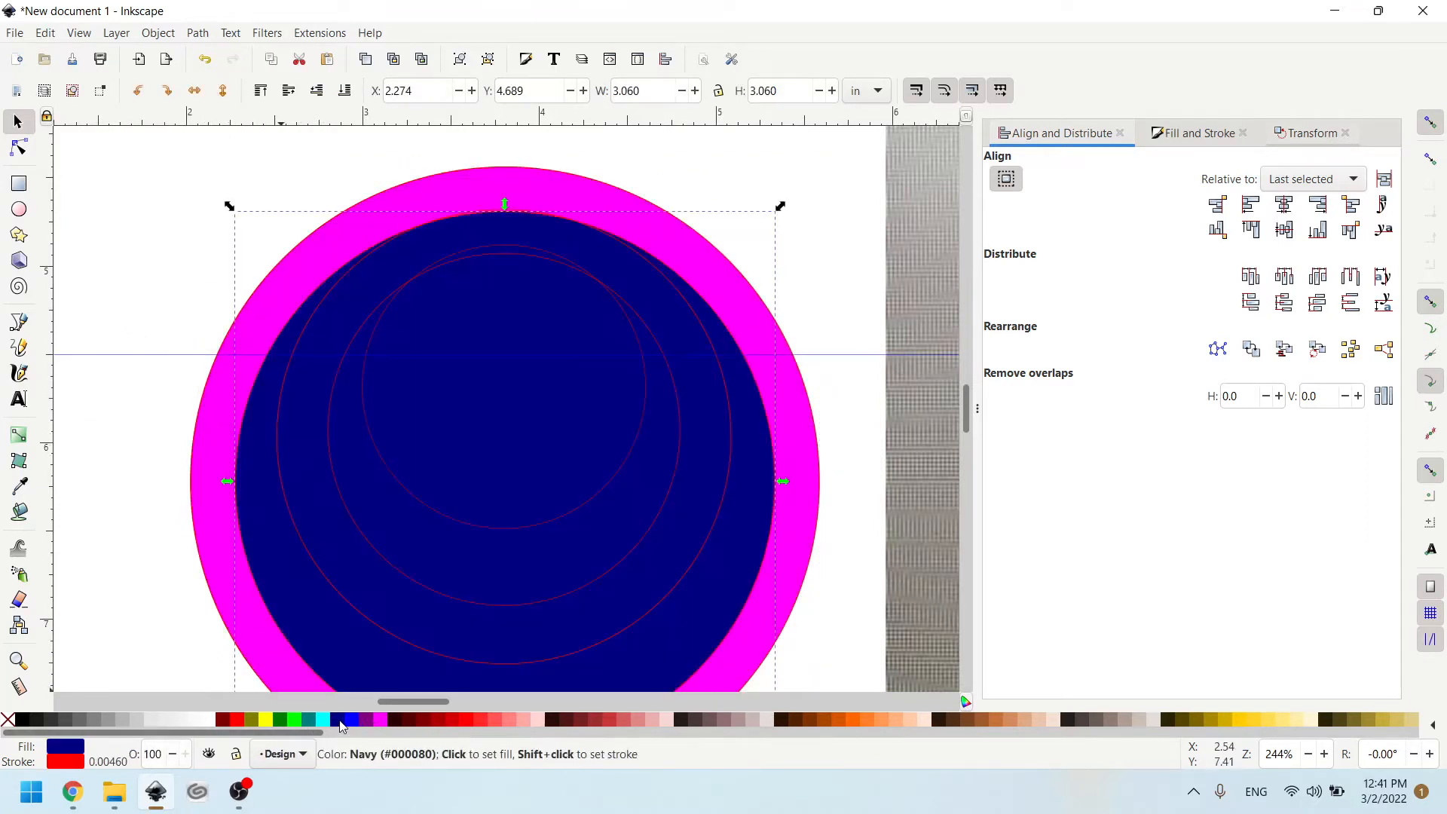
{"action": "left_click", "coordinate": [280, 482]}
{"action": "left_click", "coordinate": [265, 720]}
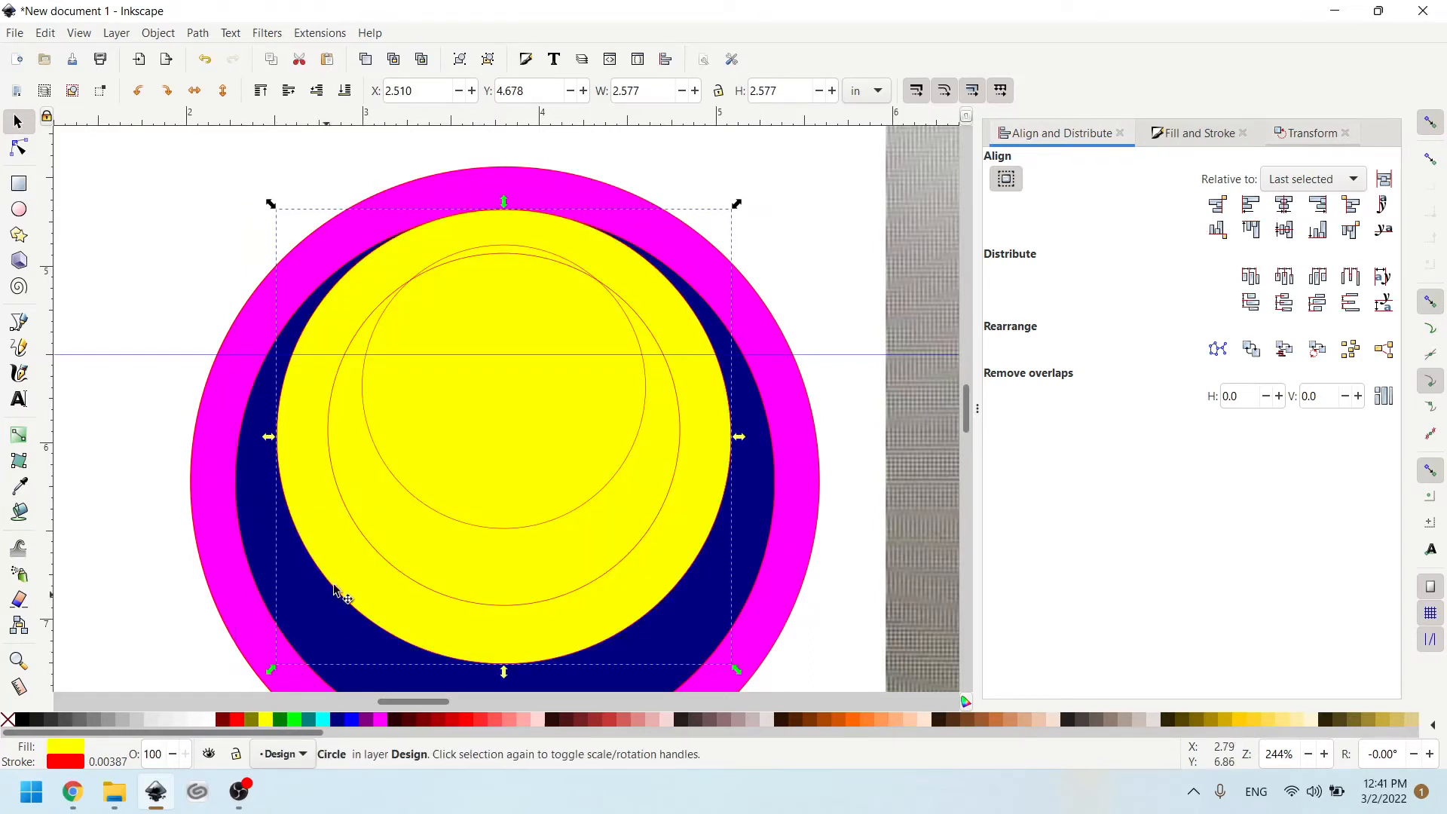
- Fill the second-smallest circle with lime green and the smallest circle with Aqua
{"action": "left_click", "coordinate": [359, 535]}
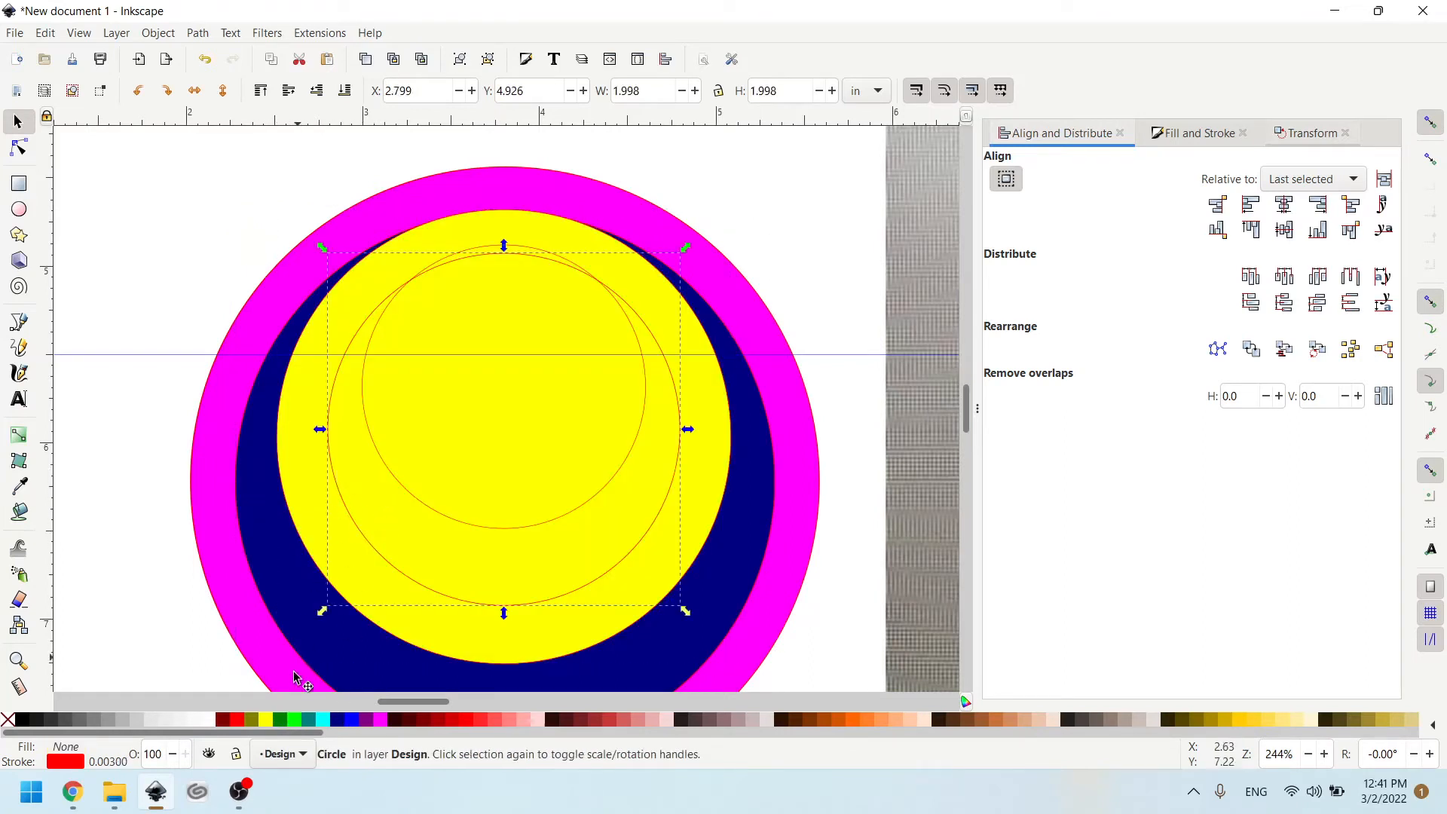
{"action": "left_click", "coordinate": [299, 720]}
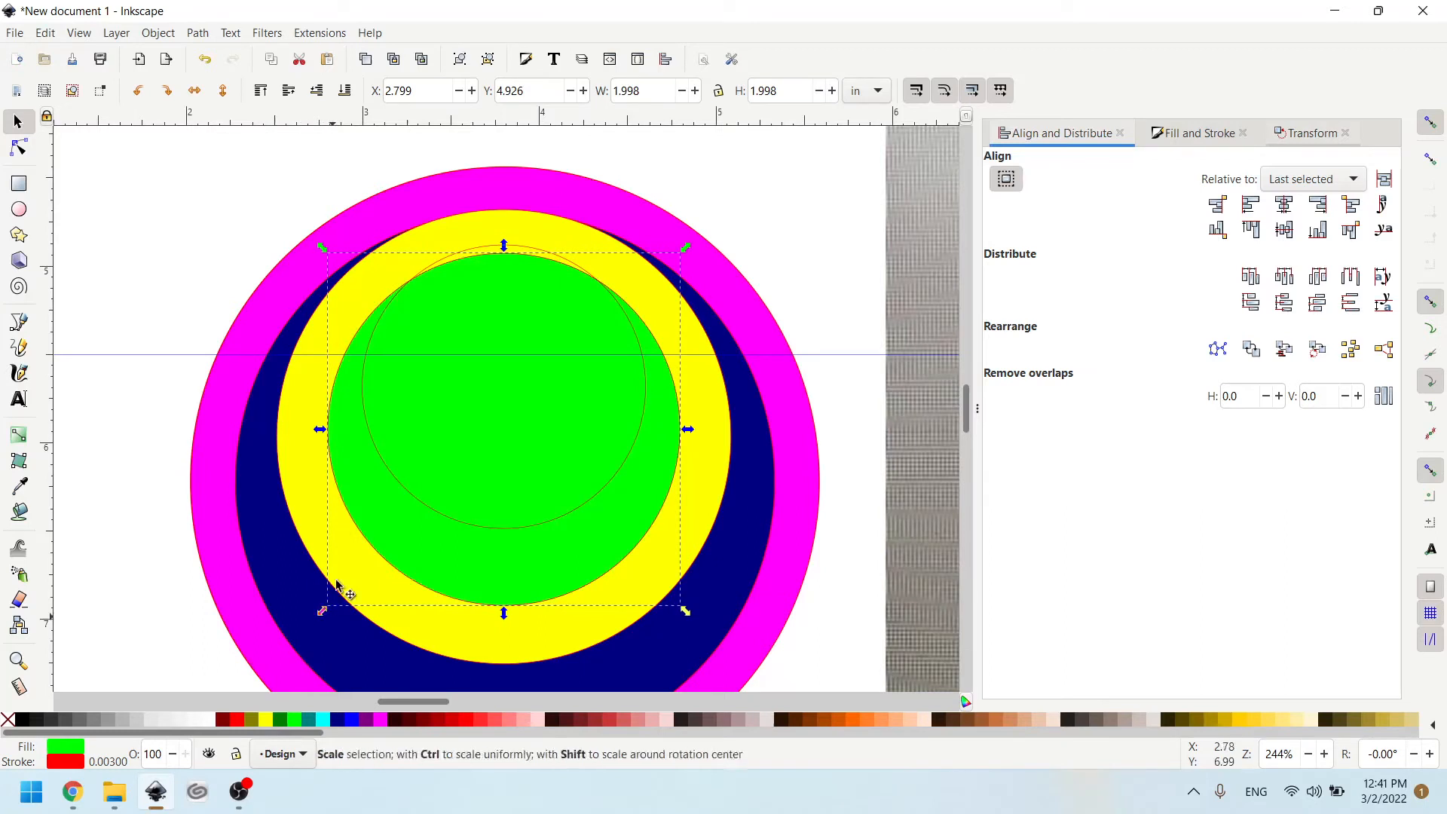
{"action": "left_click", "coordinate": [405, 488]}
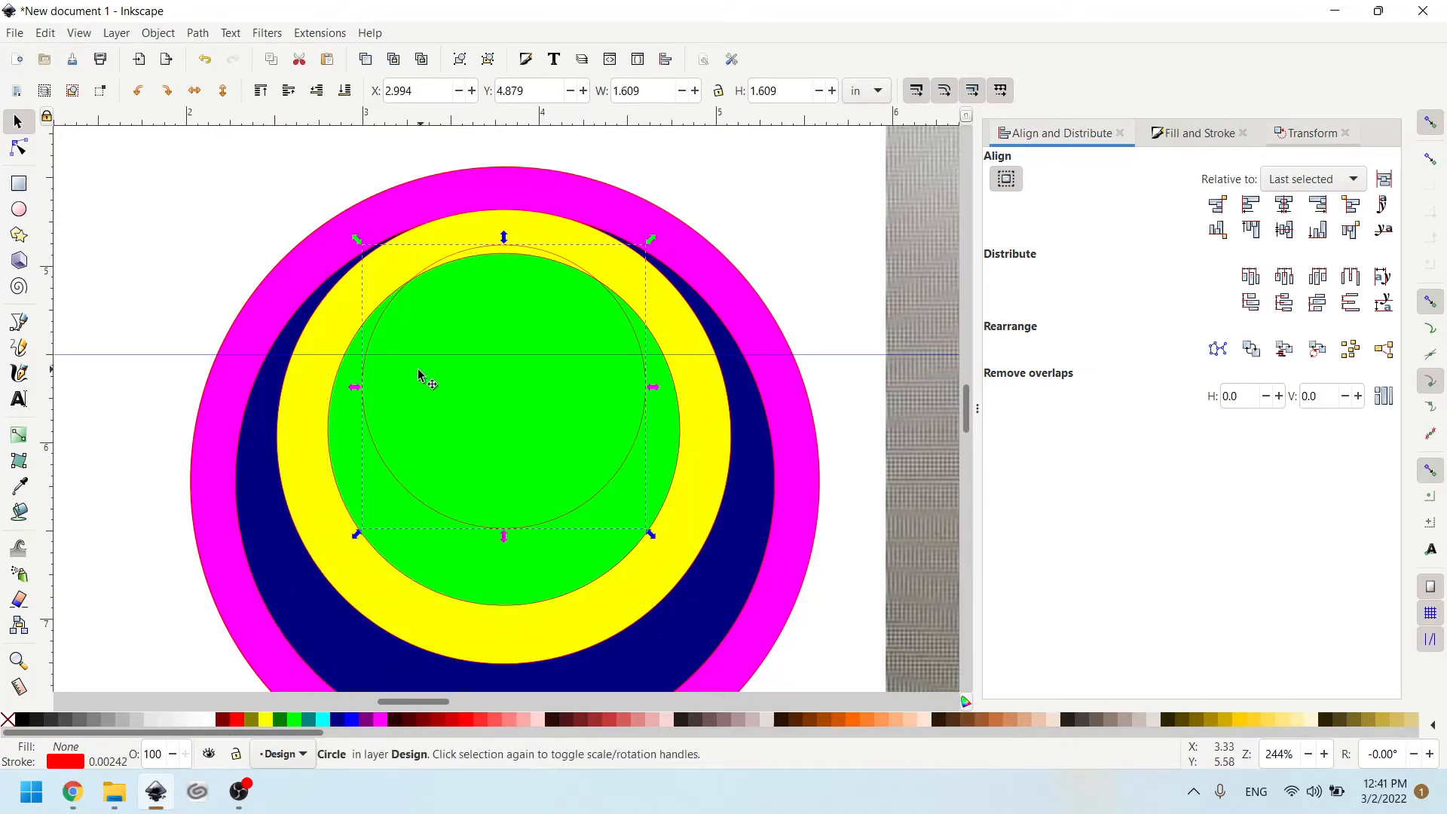
{"action": "left_click", "coordinate": [322, 719]}
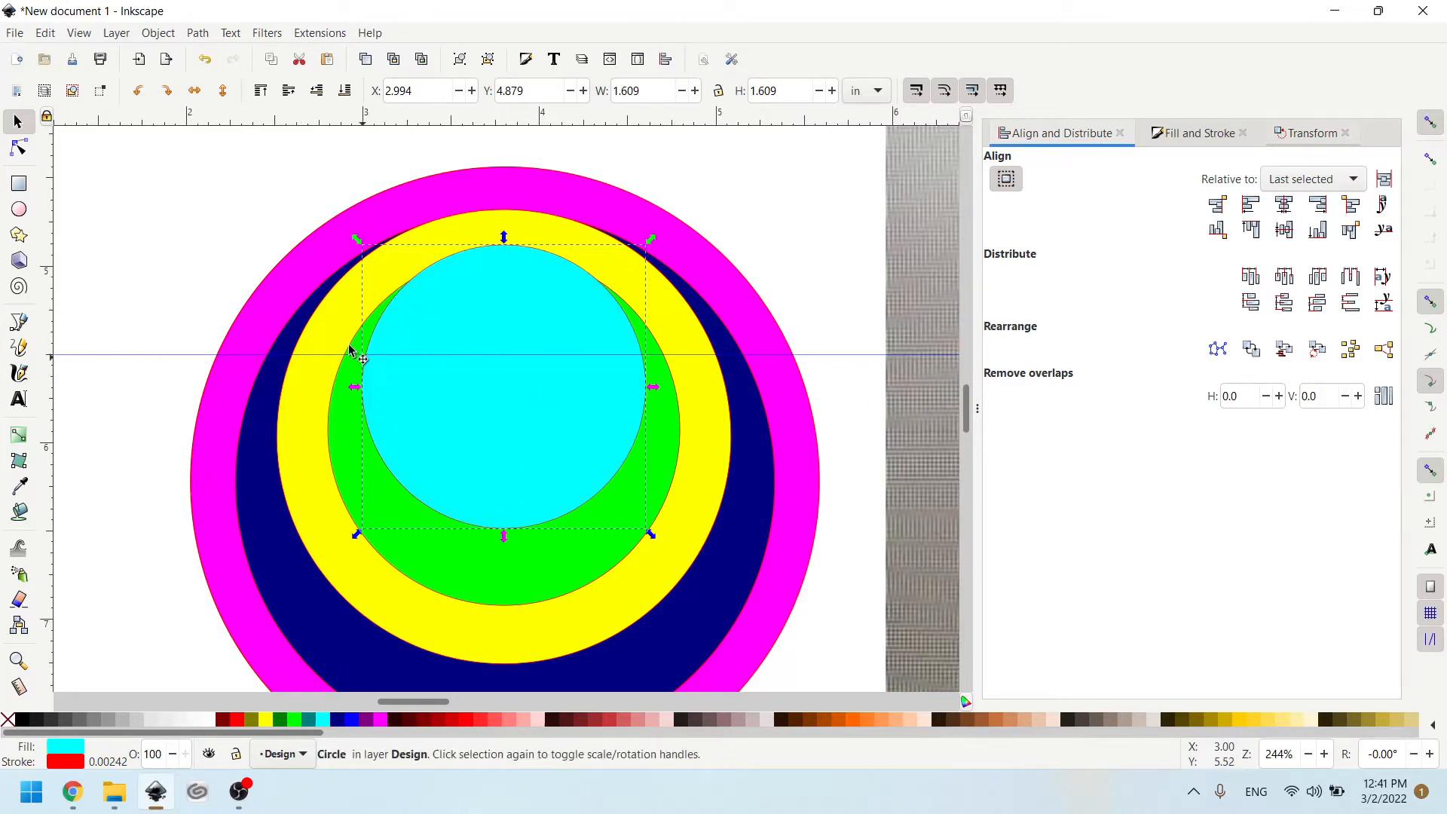
{"action": "left_click", "coordinate": [351, 357], "text": "shift"}
{"action": "left_click", "coordinate": [195, 34]}
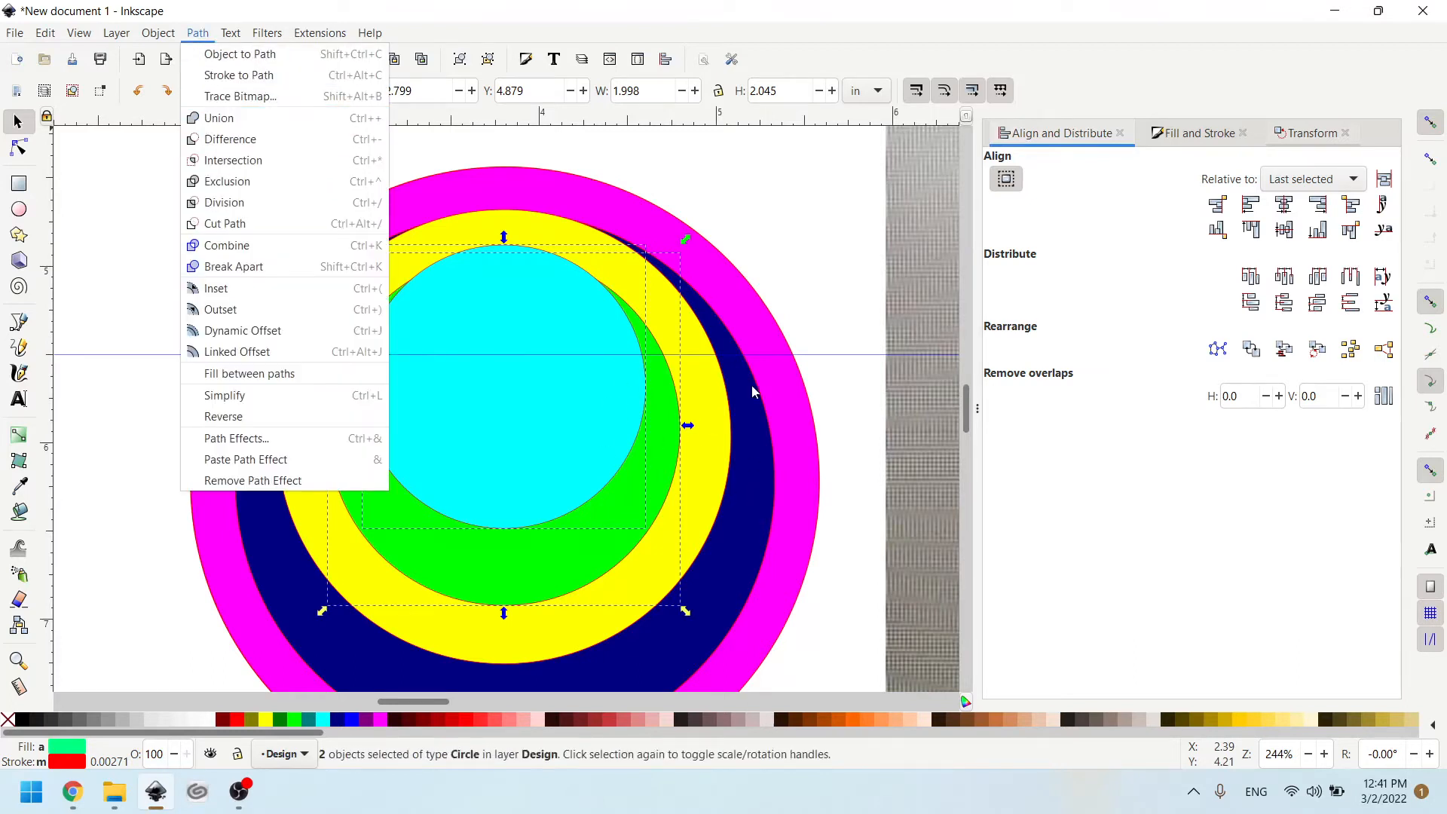
{"action": "left_click", "coordinate": [752, 202]}
{"action": "left_click", "coordinate": [638, 354]}
{"action": "left_click", "coordinate": [748, 214]}
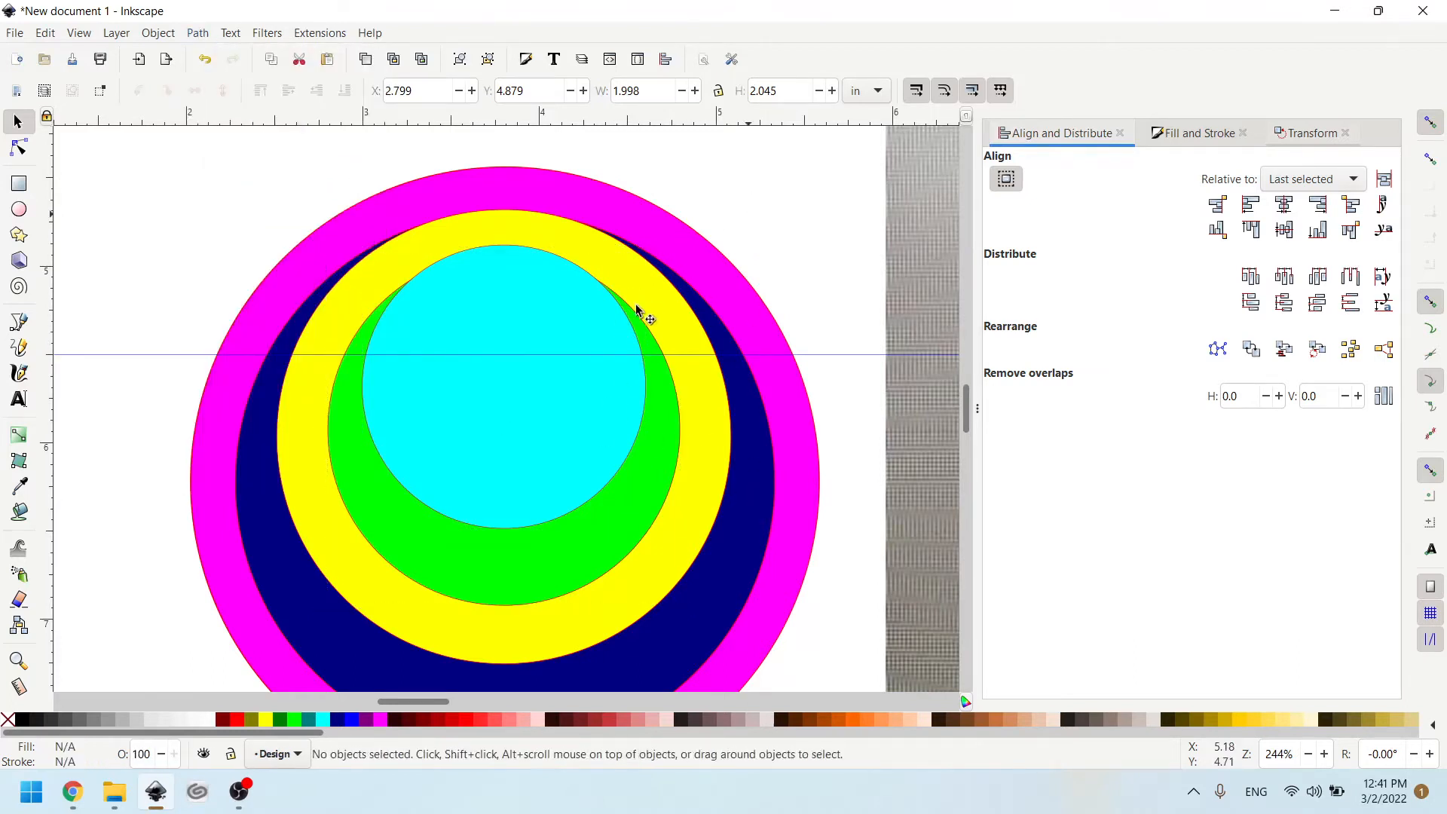
- Lower the small aqua circle to the bottom of the stacking order
{"action": "left_click", "coordinate": [641, 365]}
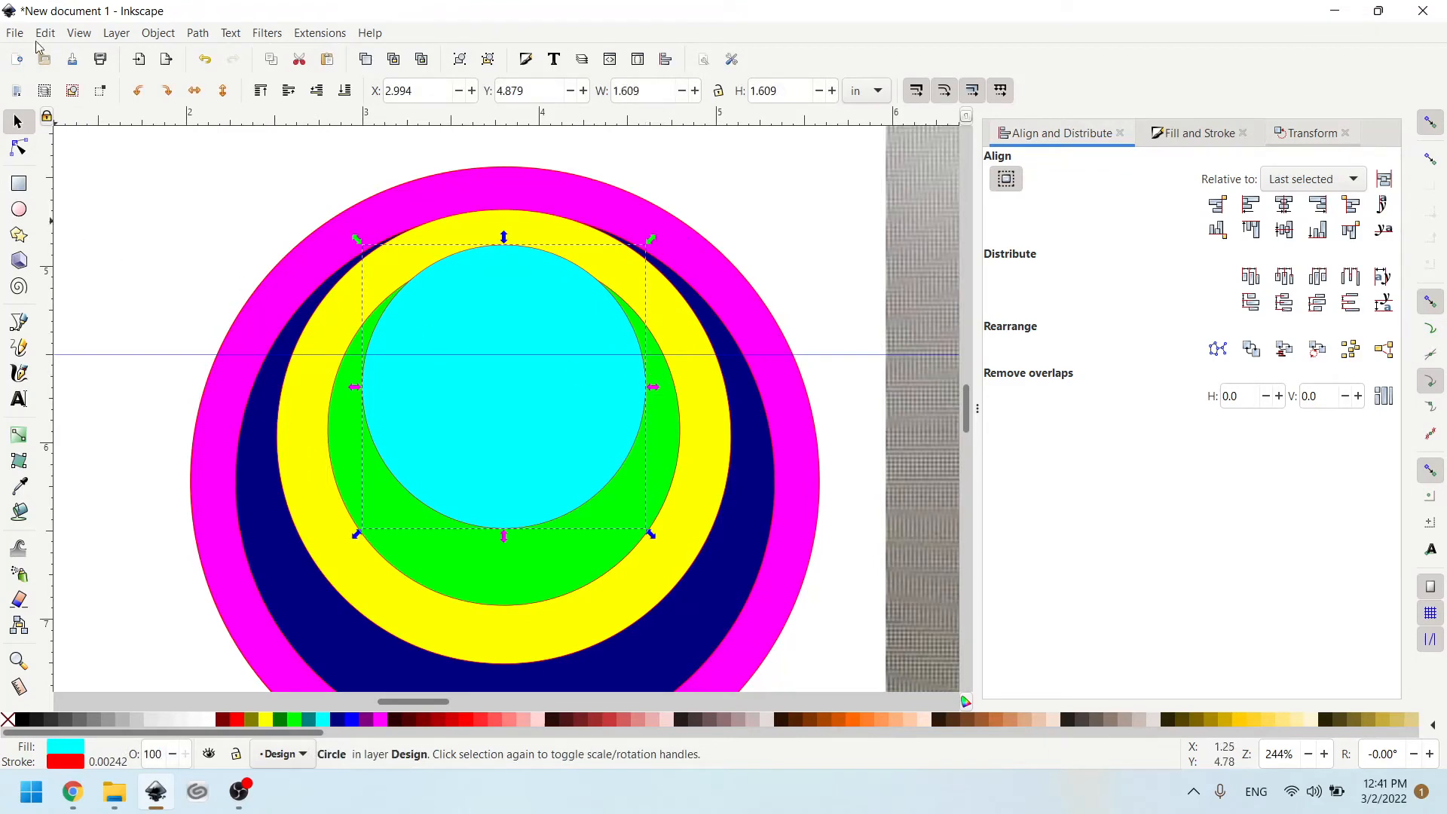
{"action": "left_click", "coordinate": [125, 35]}
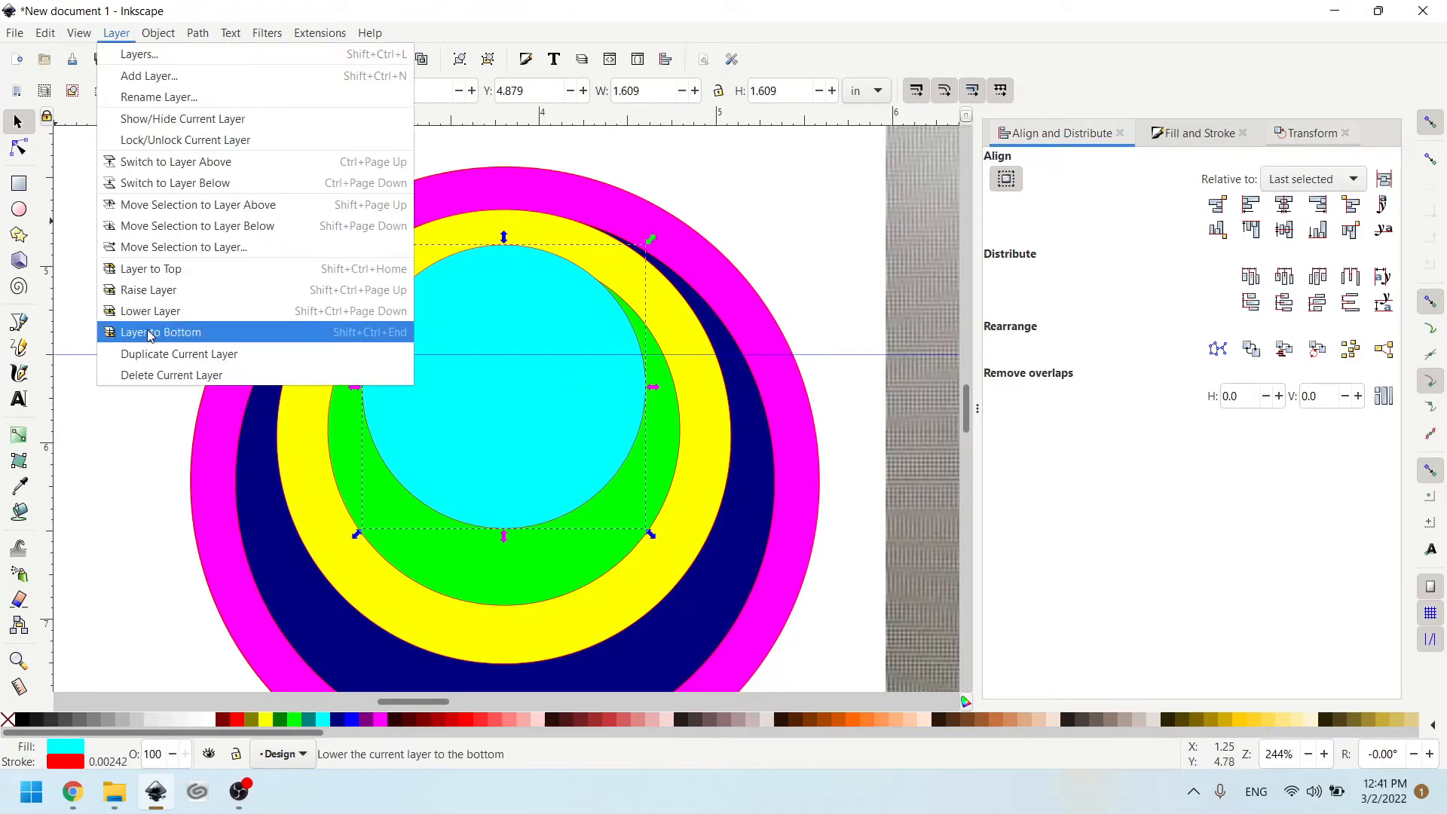
{"action": "mouse_move", "coordinate": [158, 33]}
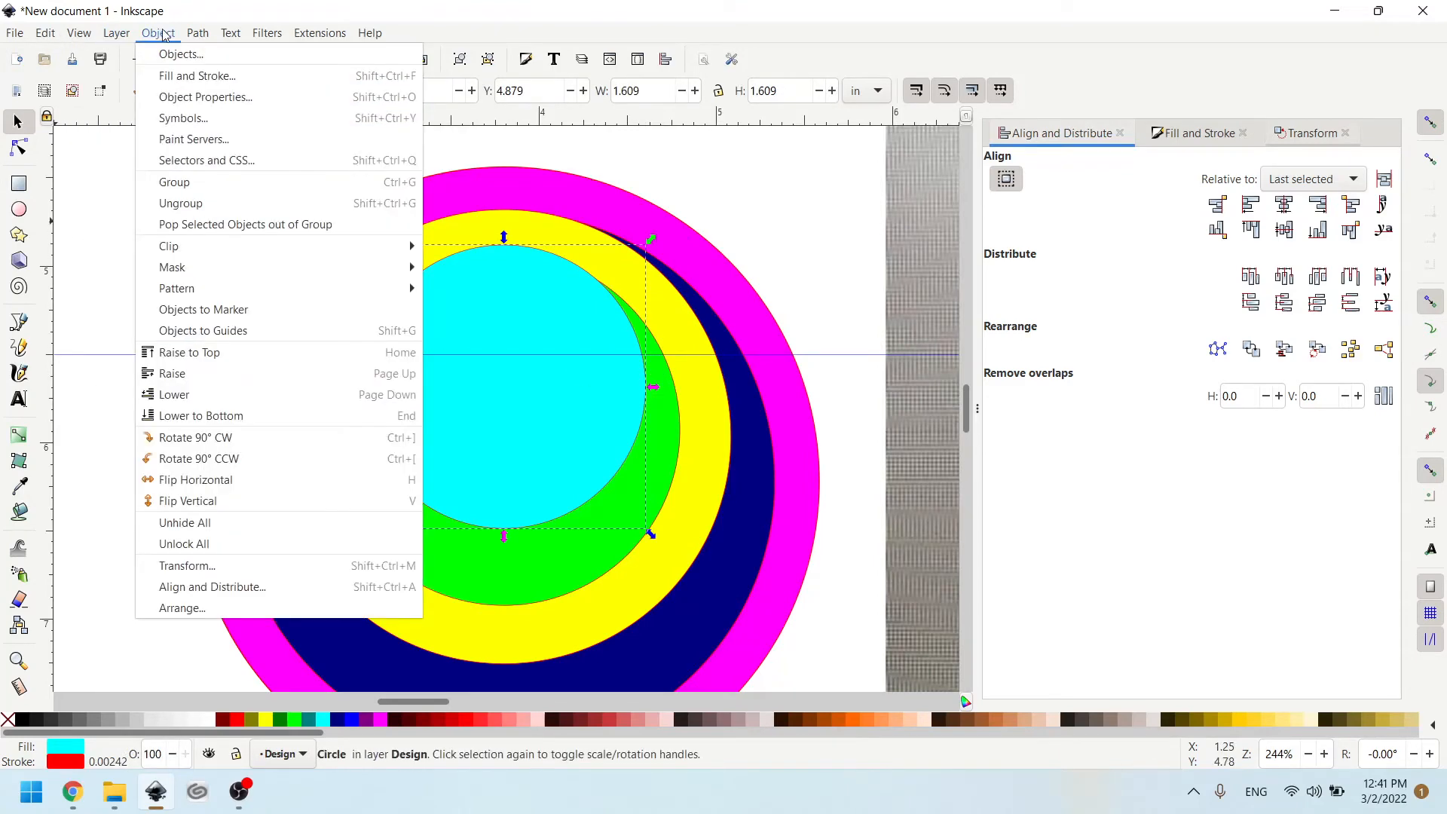
{"action": "left_click", "coordinate": [236, 414]}
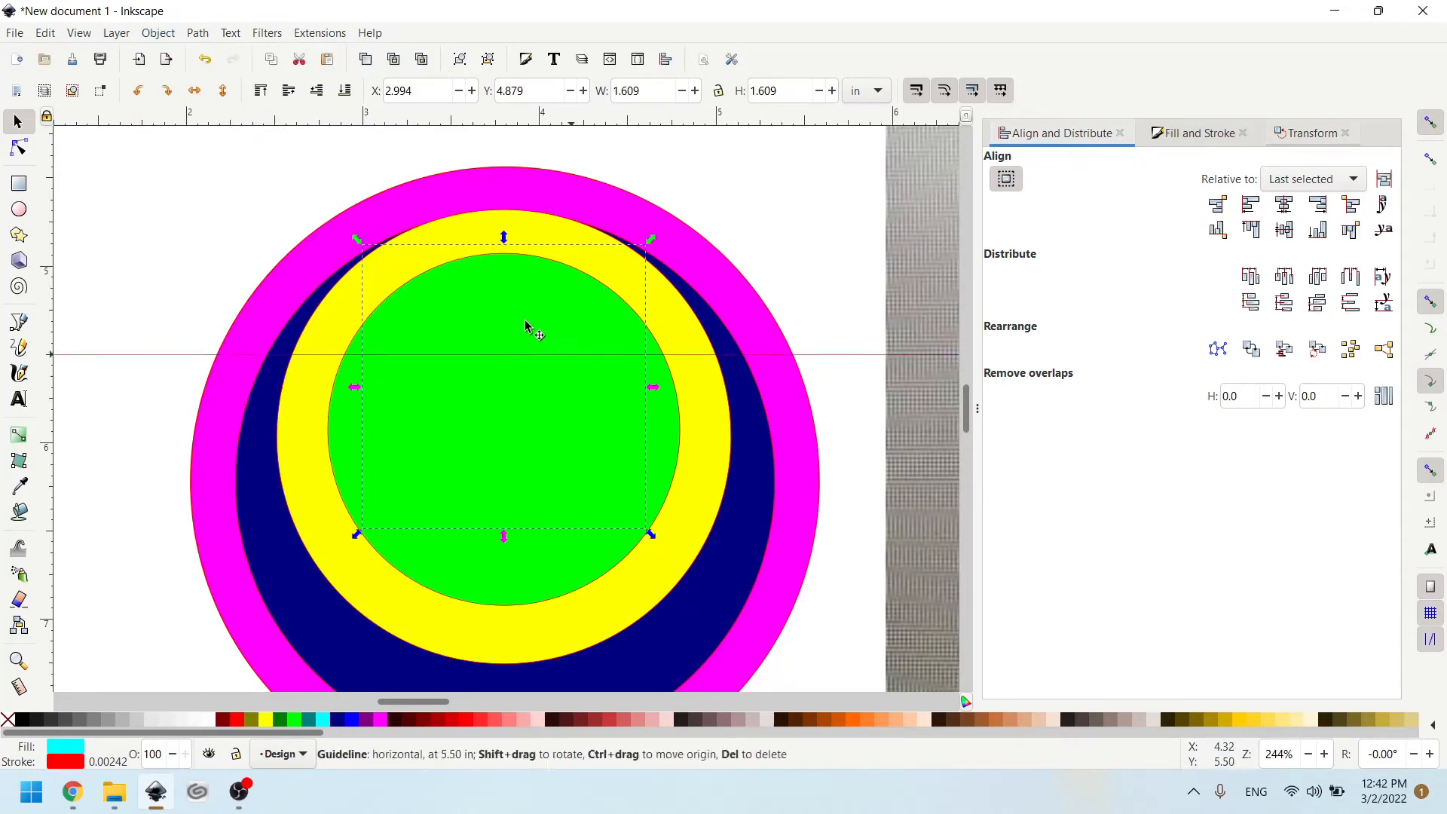
- Raise the small aqua circle back to the top of the stacking order
{"action": "left_click", "coordinate": [193, 34]}
{"action": "mouse_move", "coordinate": [172, 34]}
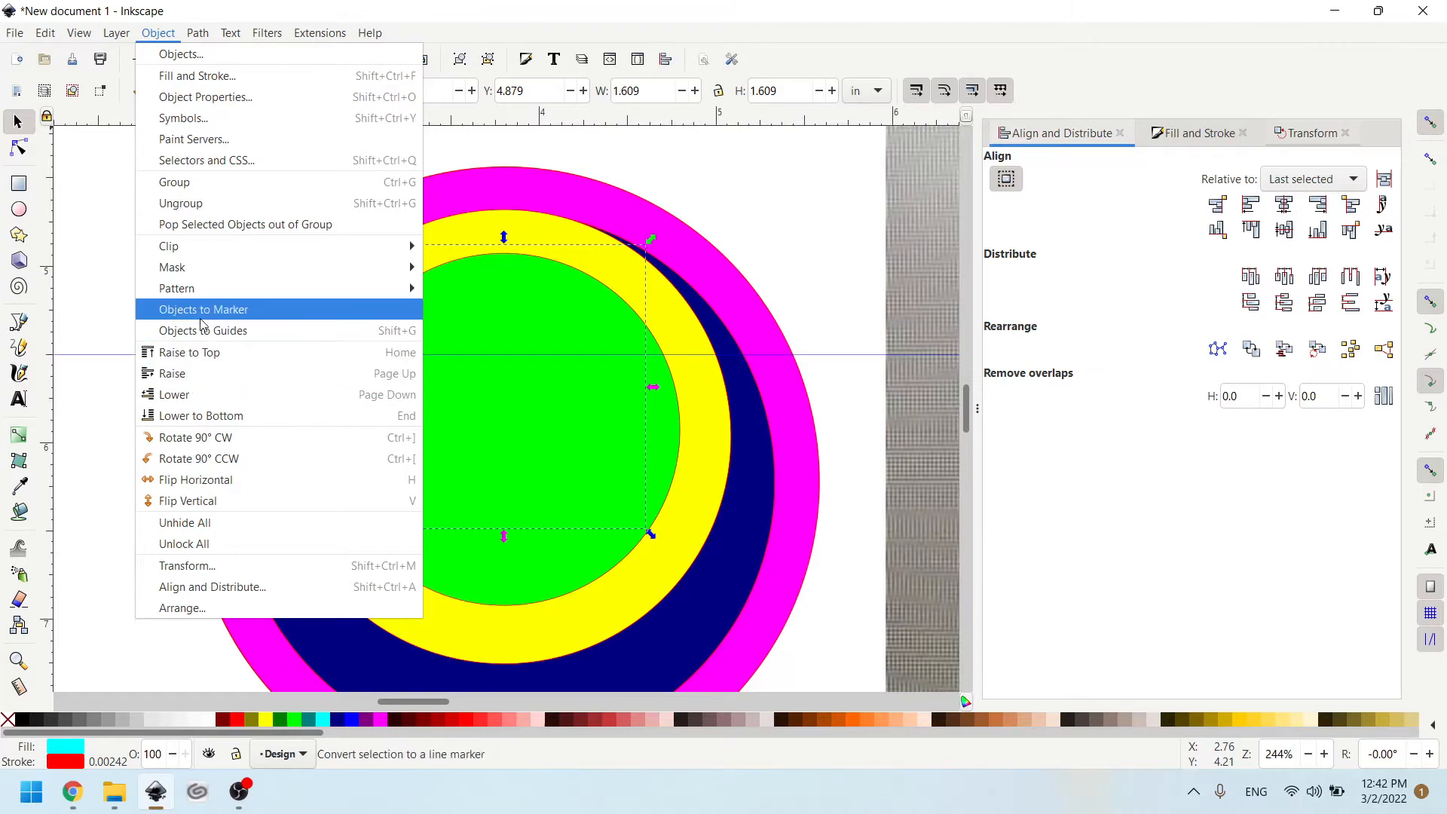
{"action": "left_click", "coordinate": [183, 352]}
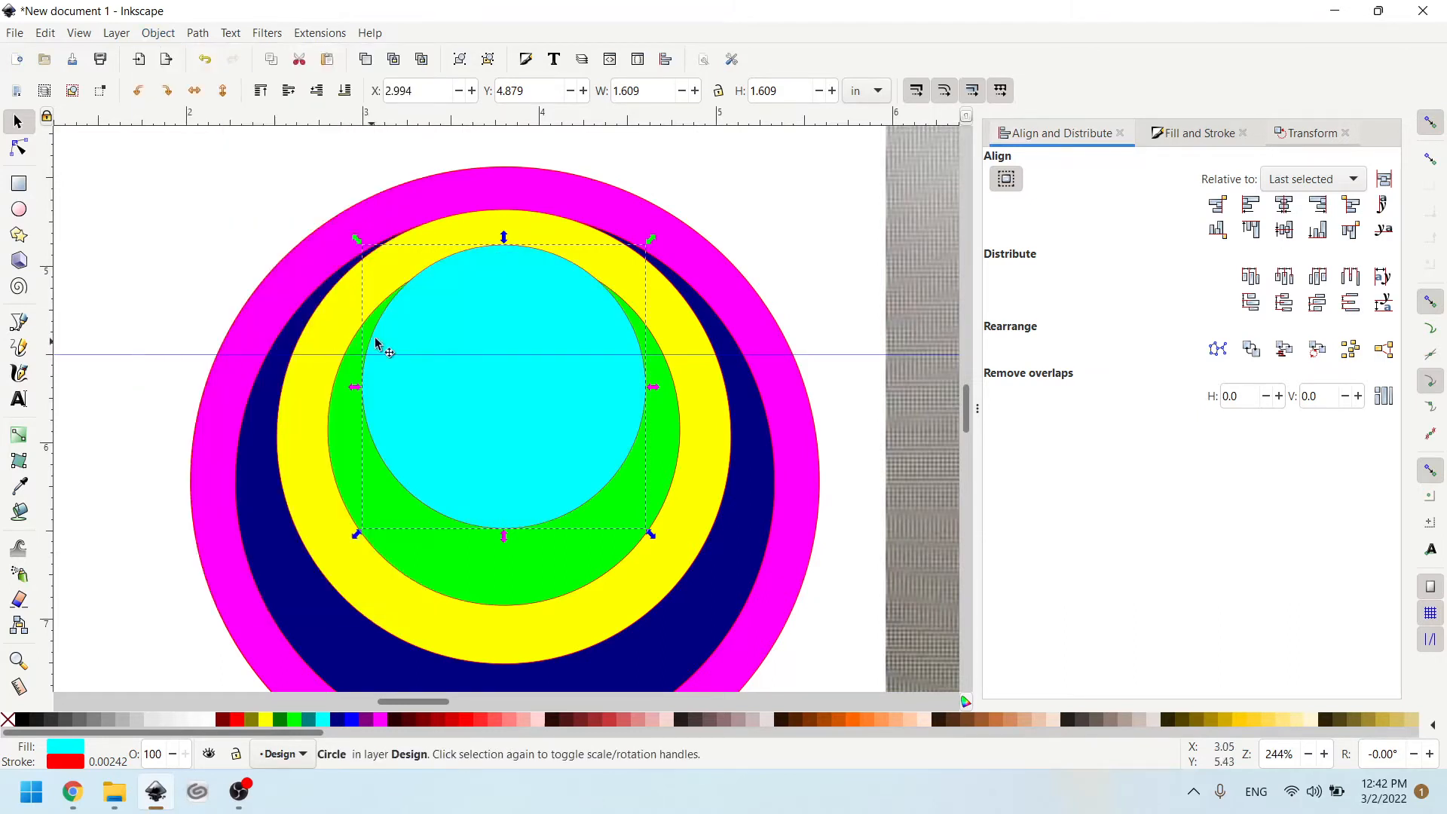
- Subtract the aqua circle from the green circle with the Difference path operation to form a crescent
{"action": "left_click", "coordinate": [285, 174]}
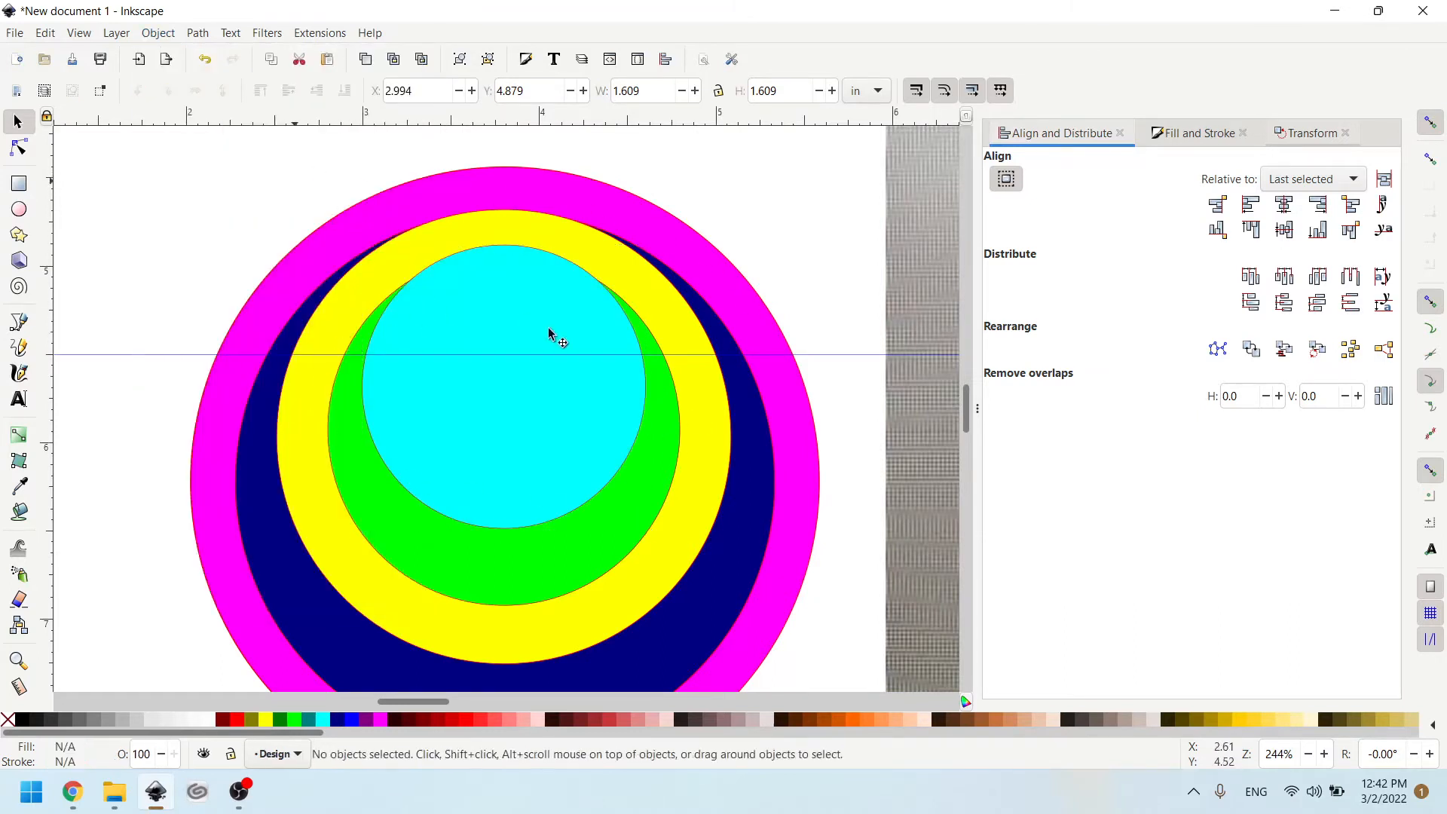
{"action": "left_click", "coordinate": [388, 306]}
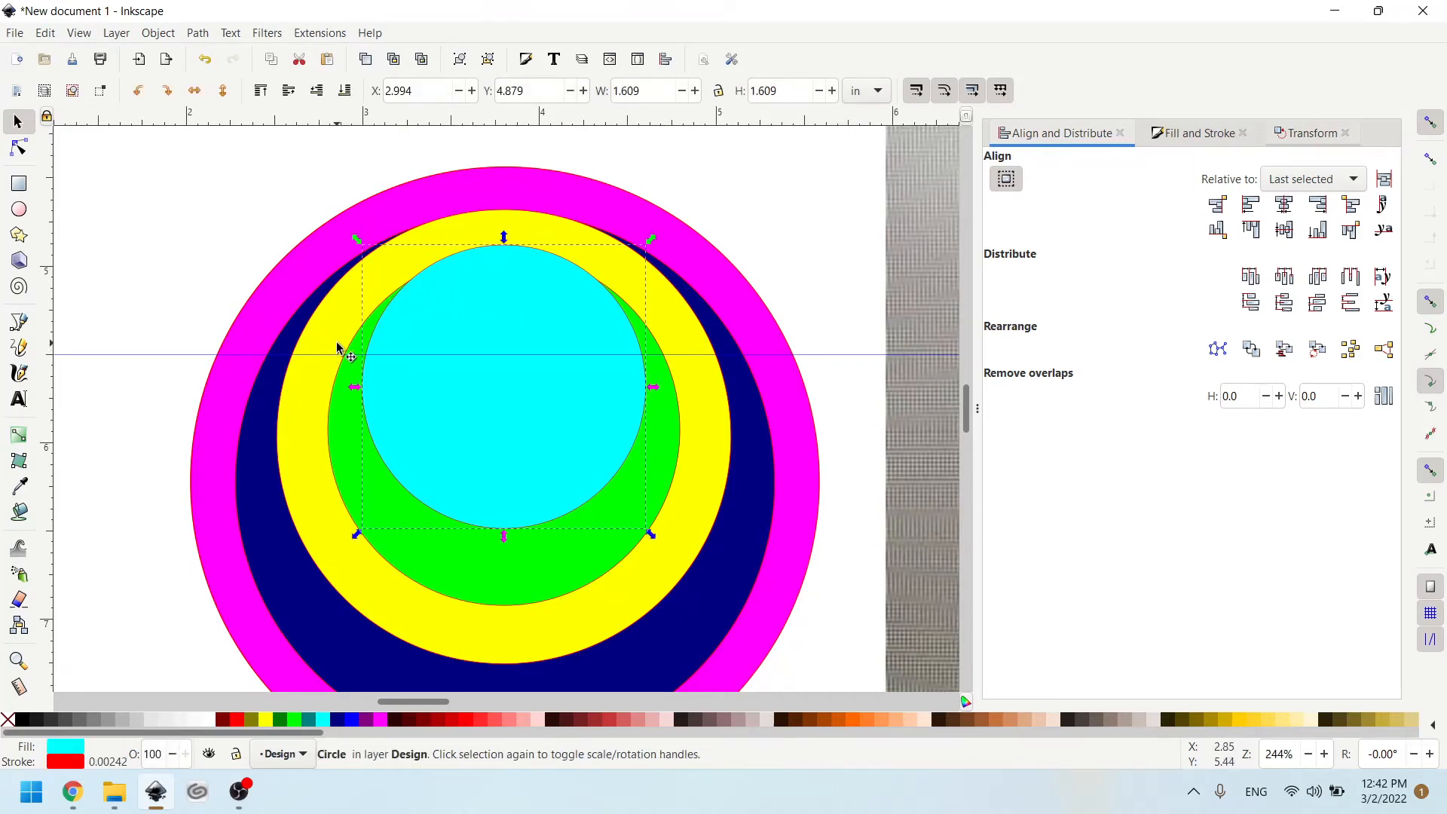
{"action": "key", "text": "shift"}
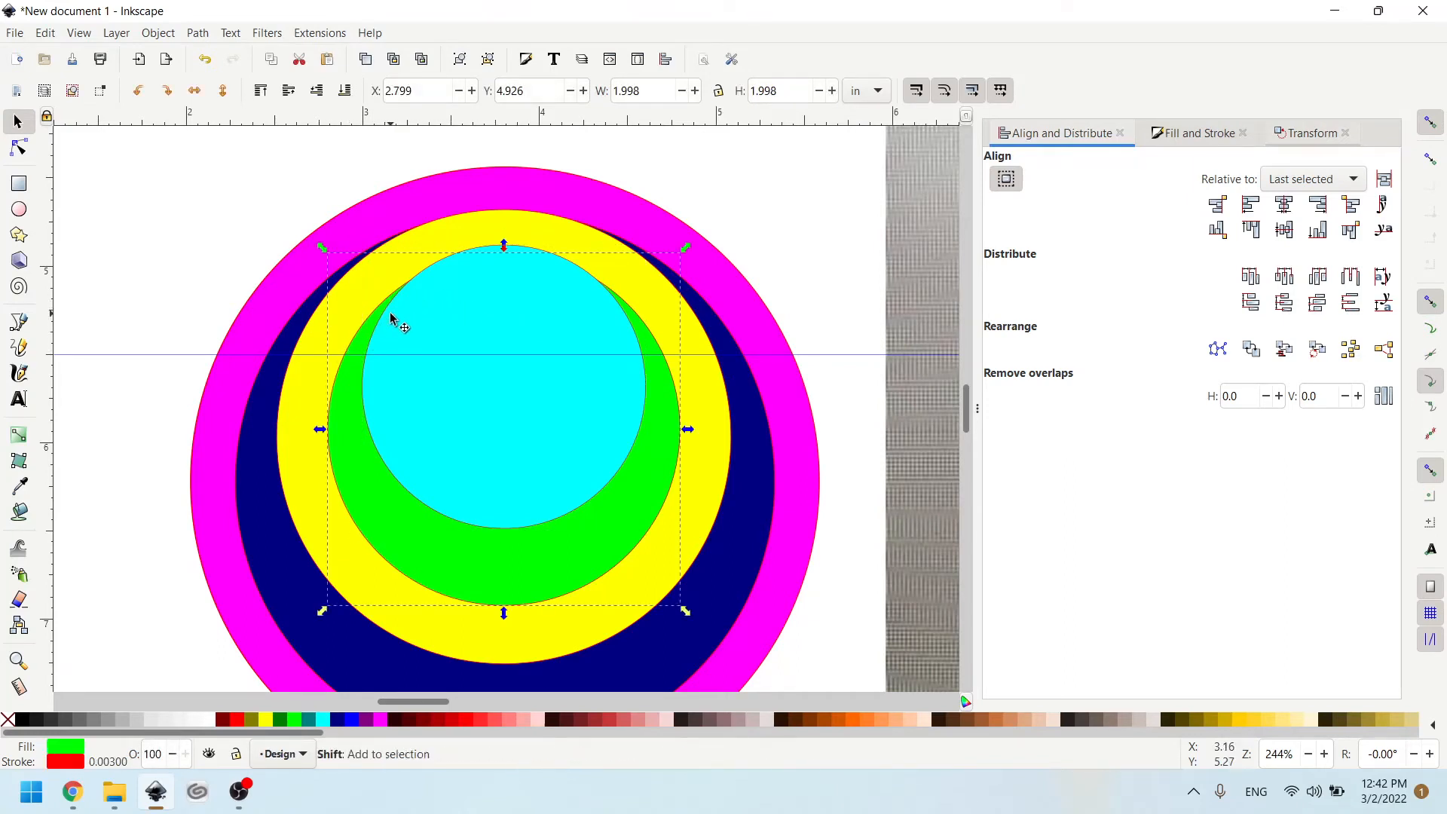
{"action": "left_click", "coordinate": [386, 318], "text": "shift"}
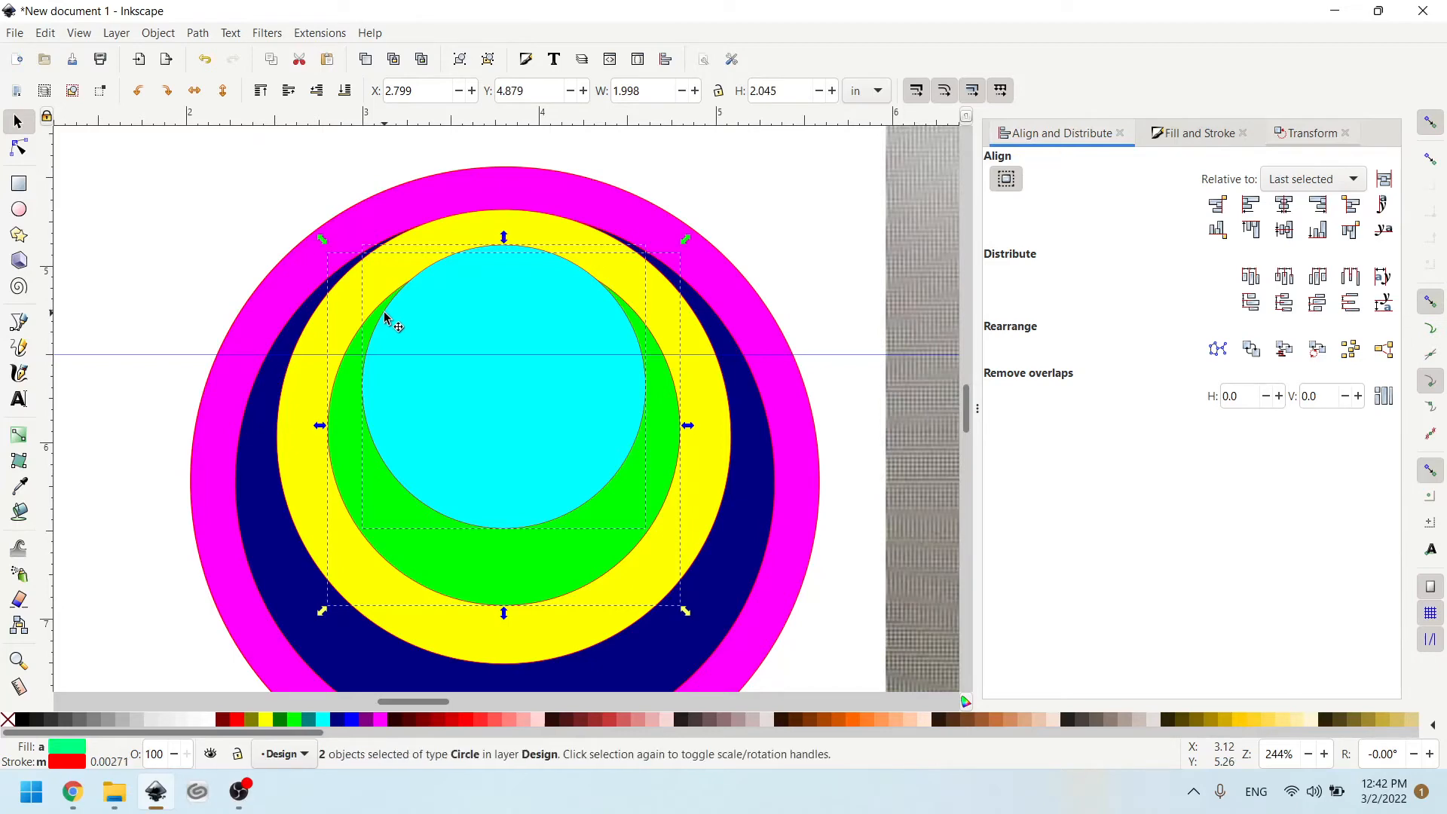
{"action": "left_click", "coordinate": [159, 33]}
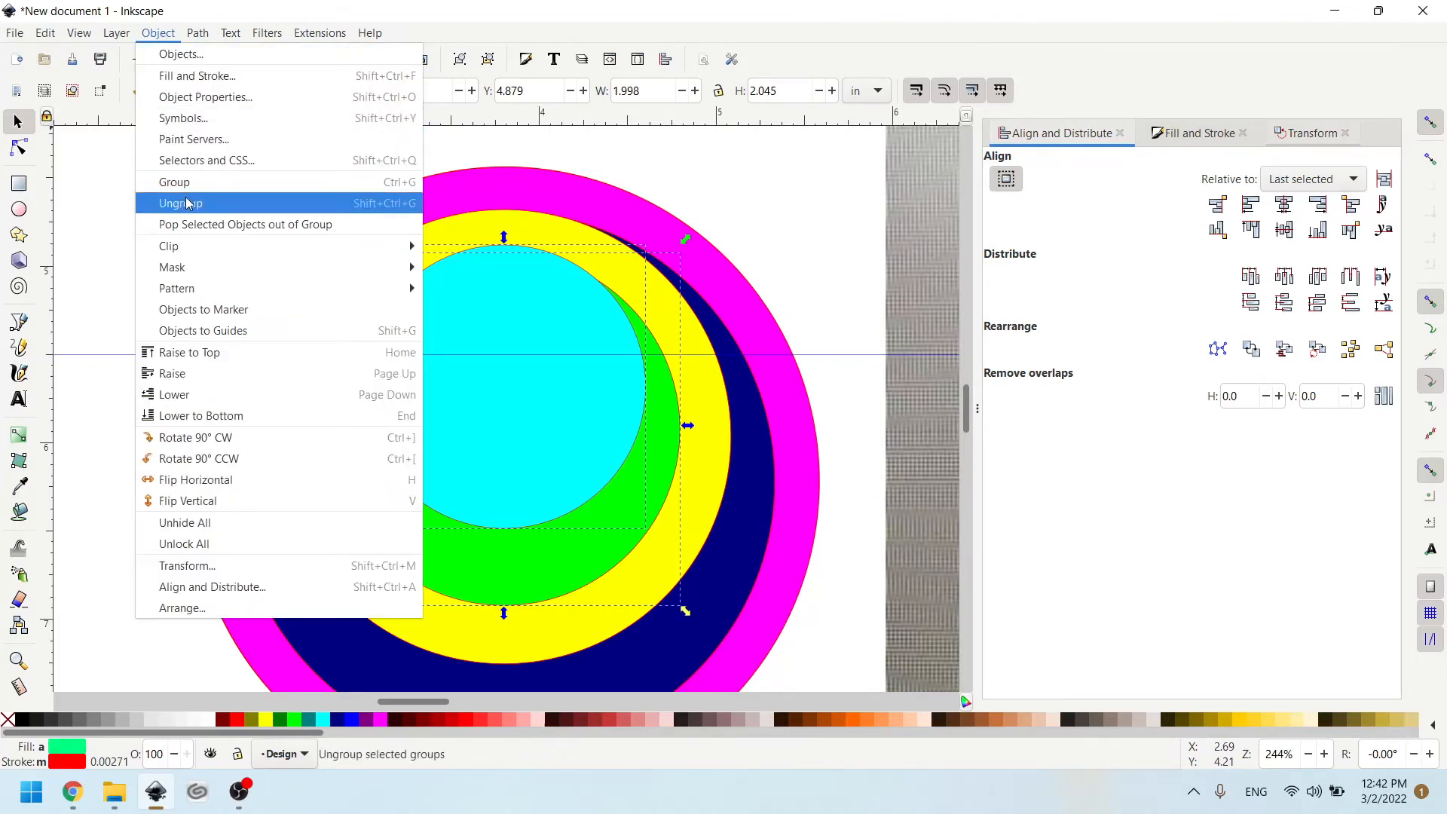
{"action": "left_click", "coordinate": [193, 35]}
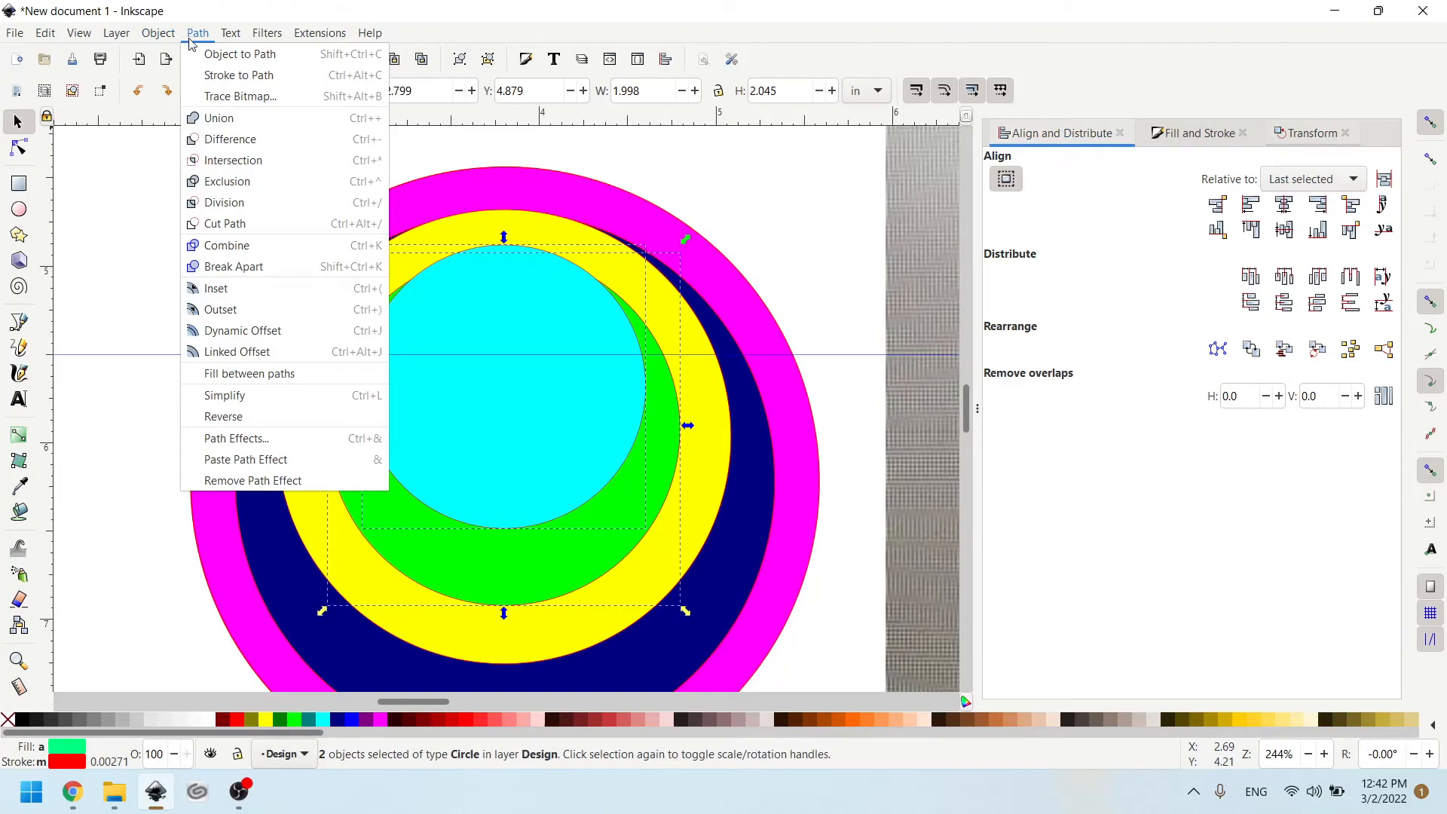
{"action": "left_click", "coordinate": [221, 146]}
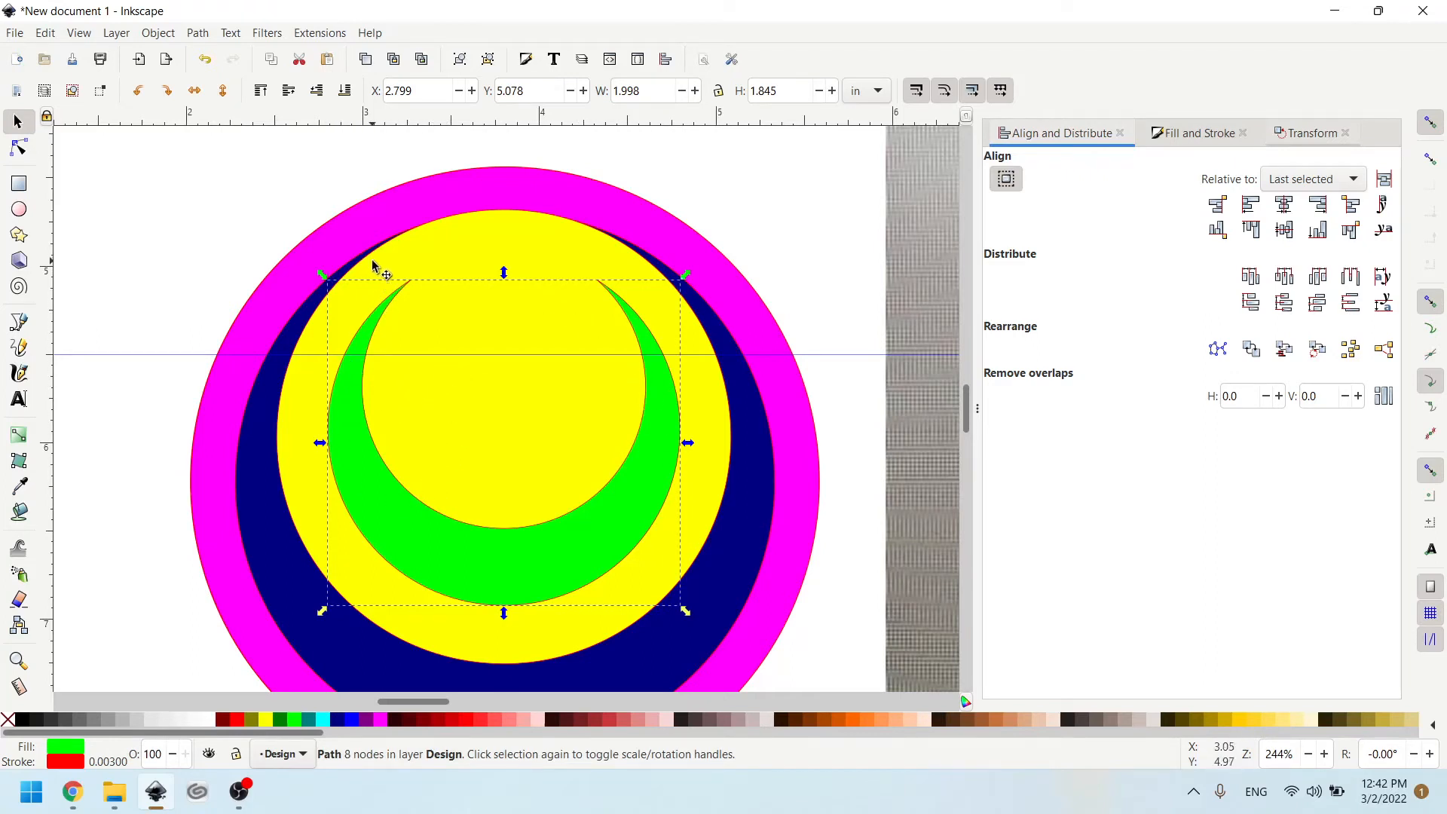
- Subtract the green crescent from the yellow circle with Difference, and check the cut by moving the shape and undoing the move
{"action": "left_click", "coordinate": [309, 330], "text": "shift"}
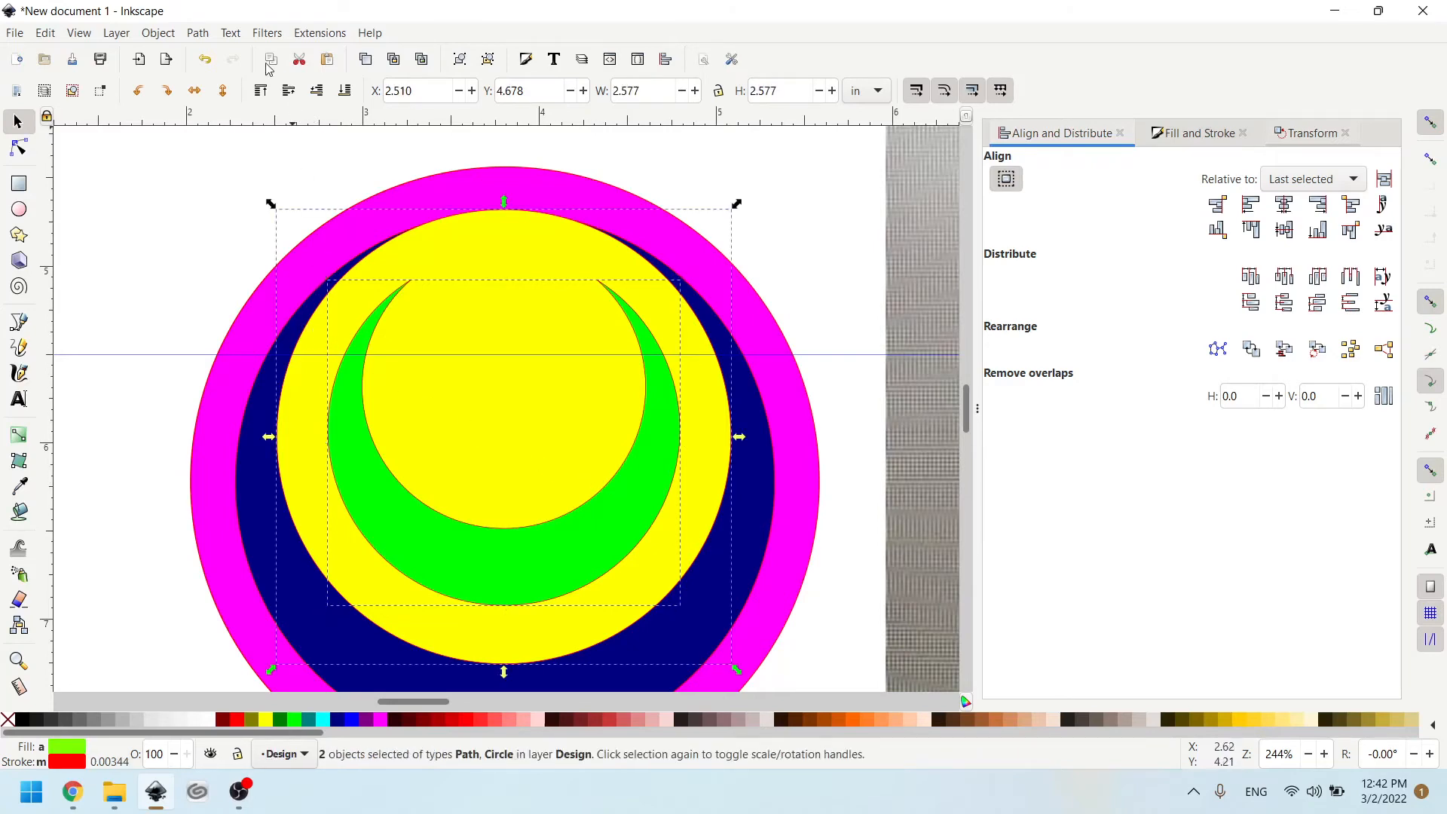
{"action": "left_click", "coordinate": [198, 32]}
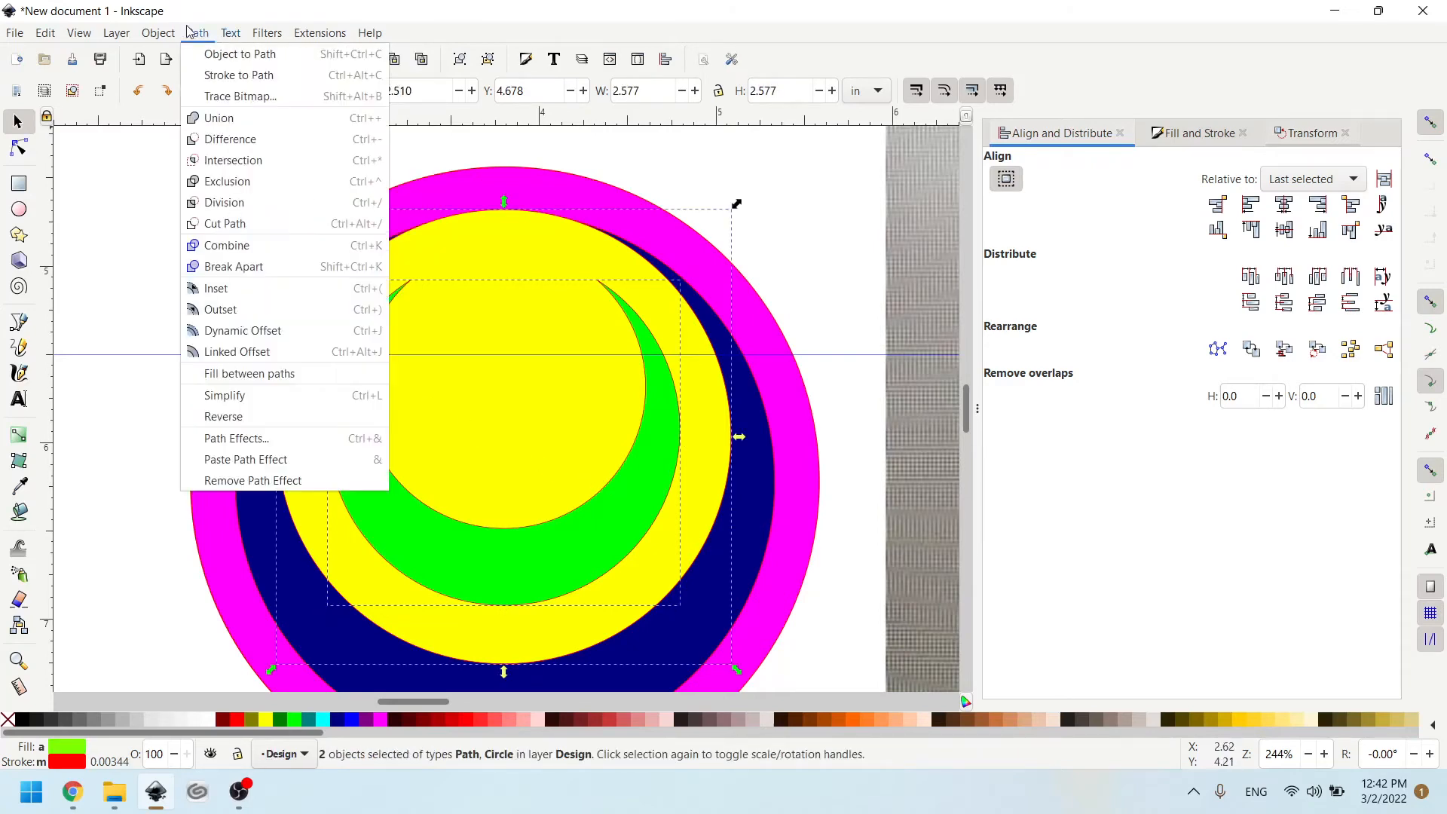
{"action": "left_click", "coordinate": [226, 141]}
{"action": "left_click_drag", "start_coordinate": [448, 292], "coordinate": [495, 324]}
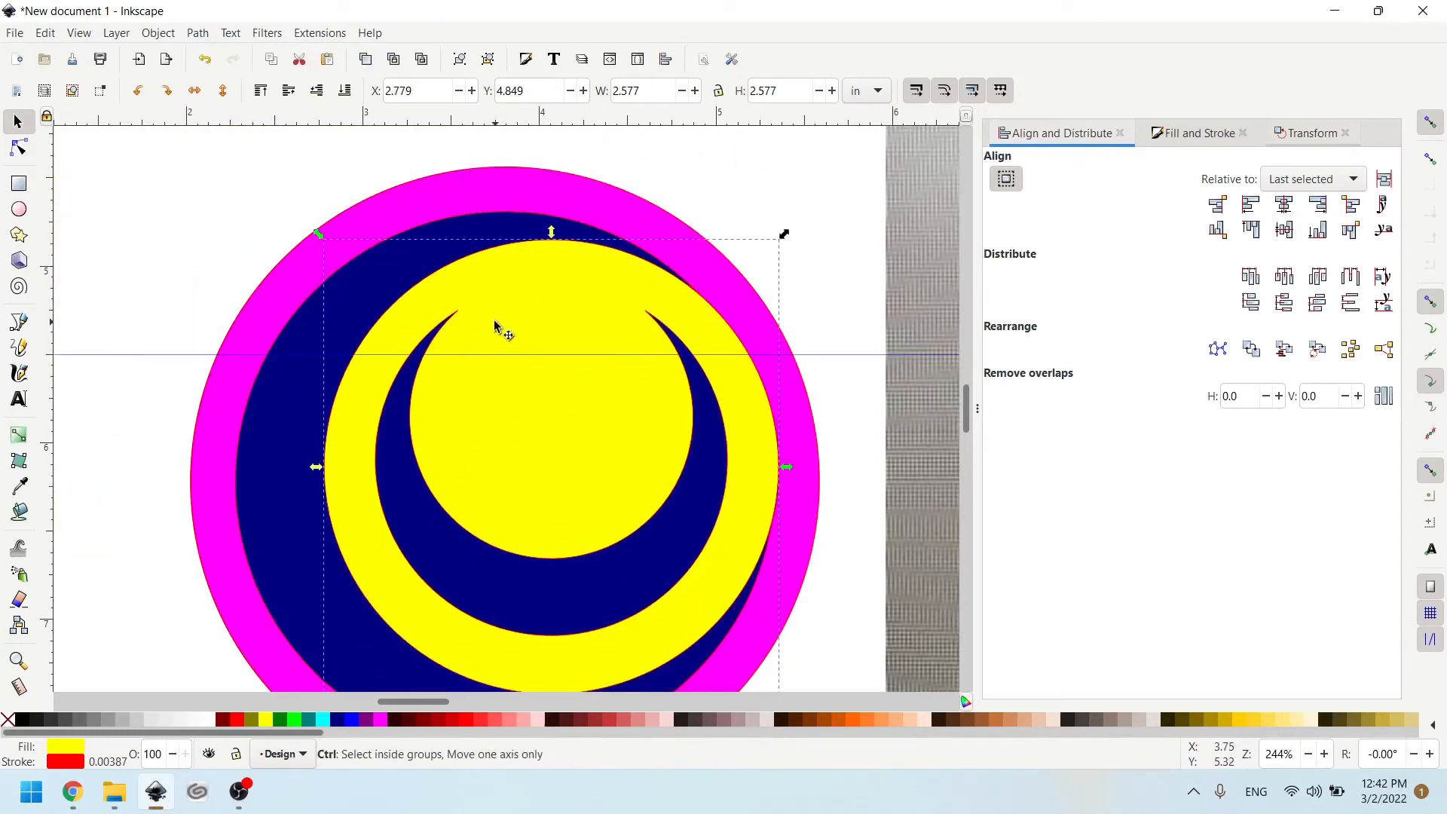
{"action": "key", "text": "ctrl+z"}
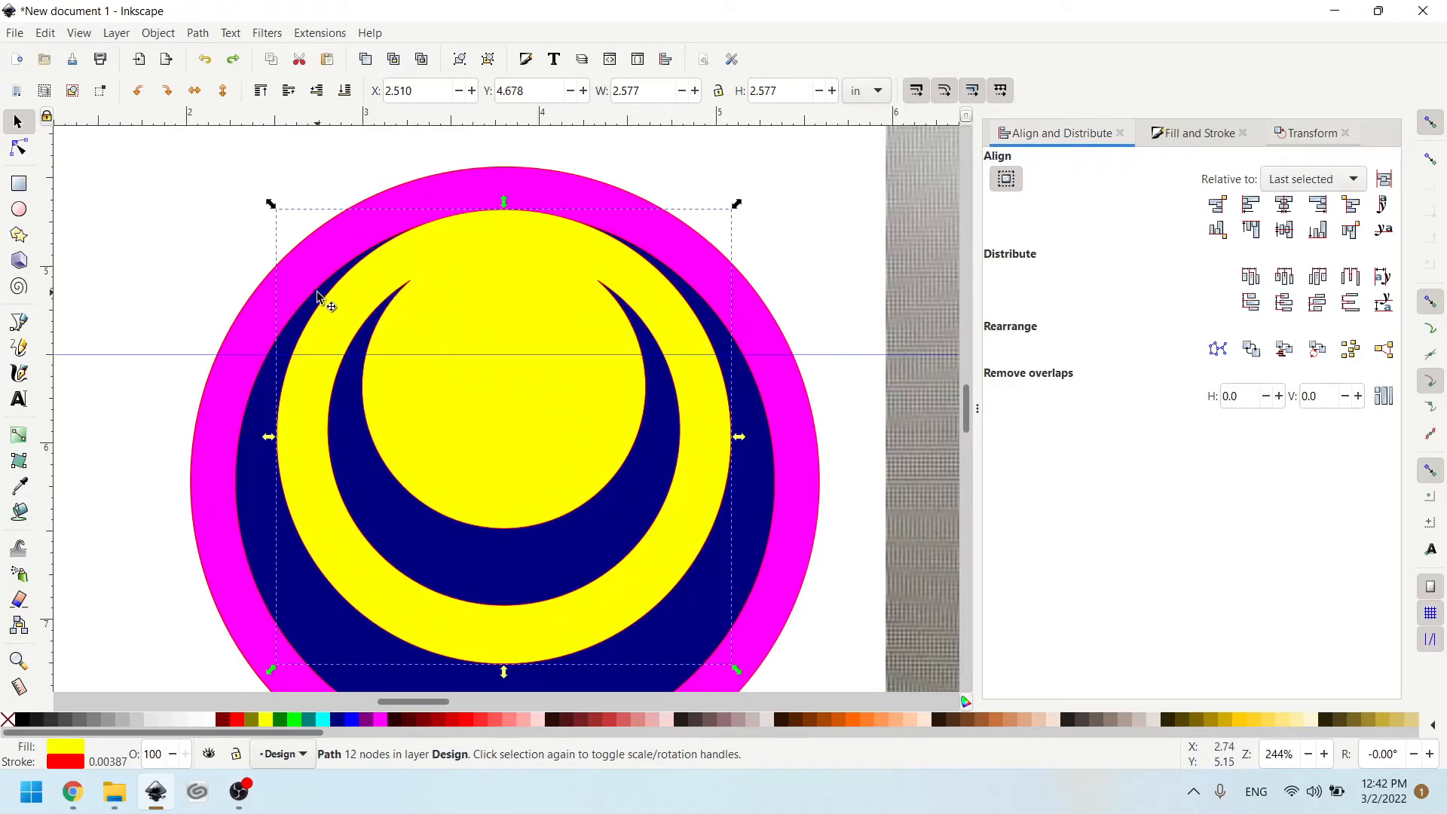
- Subtract the cut yellow shape from the navy circle with Difference to form two nested crescents
{"action": "left_click", "coordinate": [339, 282]}
{"action": "left_click", "coordinate": [242, 398], "text": "shift"}
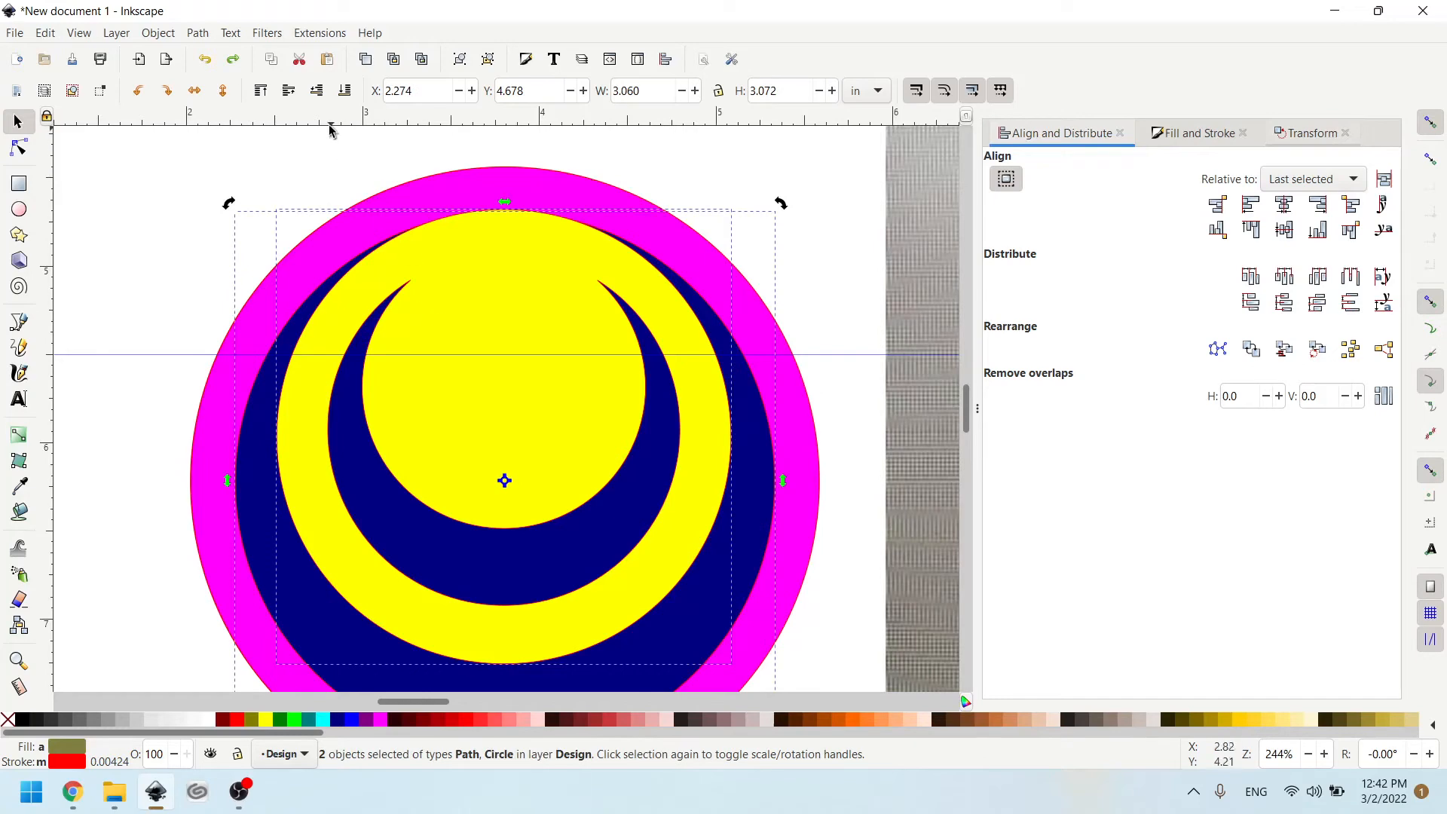
{"action": "left_click", "coordinate": [213, 34]}
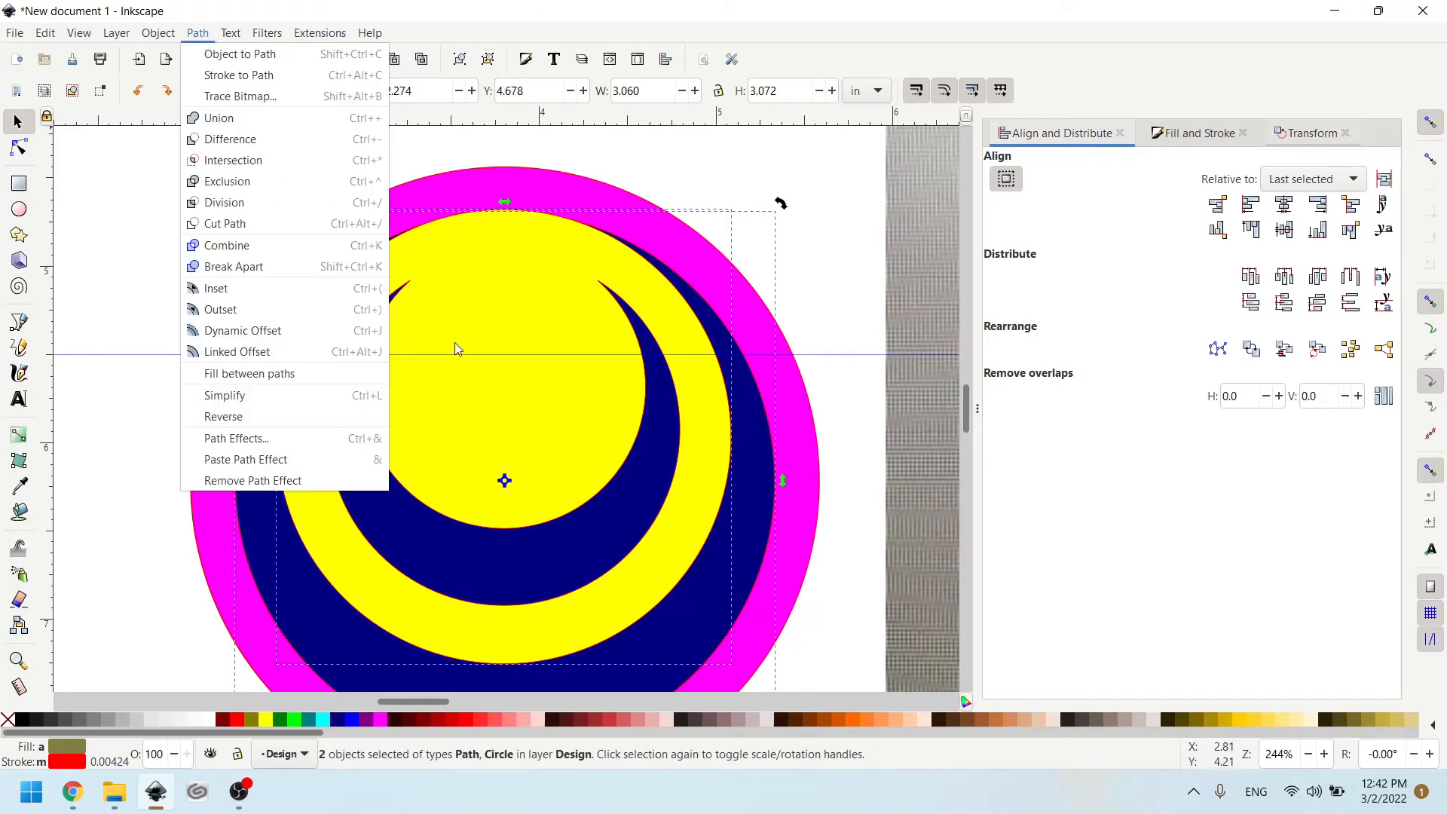
{"action": "left_click", "coordinate": [251, 145]}
- Move the fuchsia circle and the navy crescents apart to inspect the shapes, and undo the moves
{"action": "left_click_drag", "start_coordinate": [504, 346], "coordinate": [192, 217]}
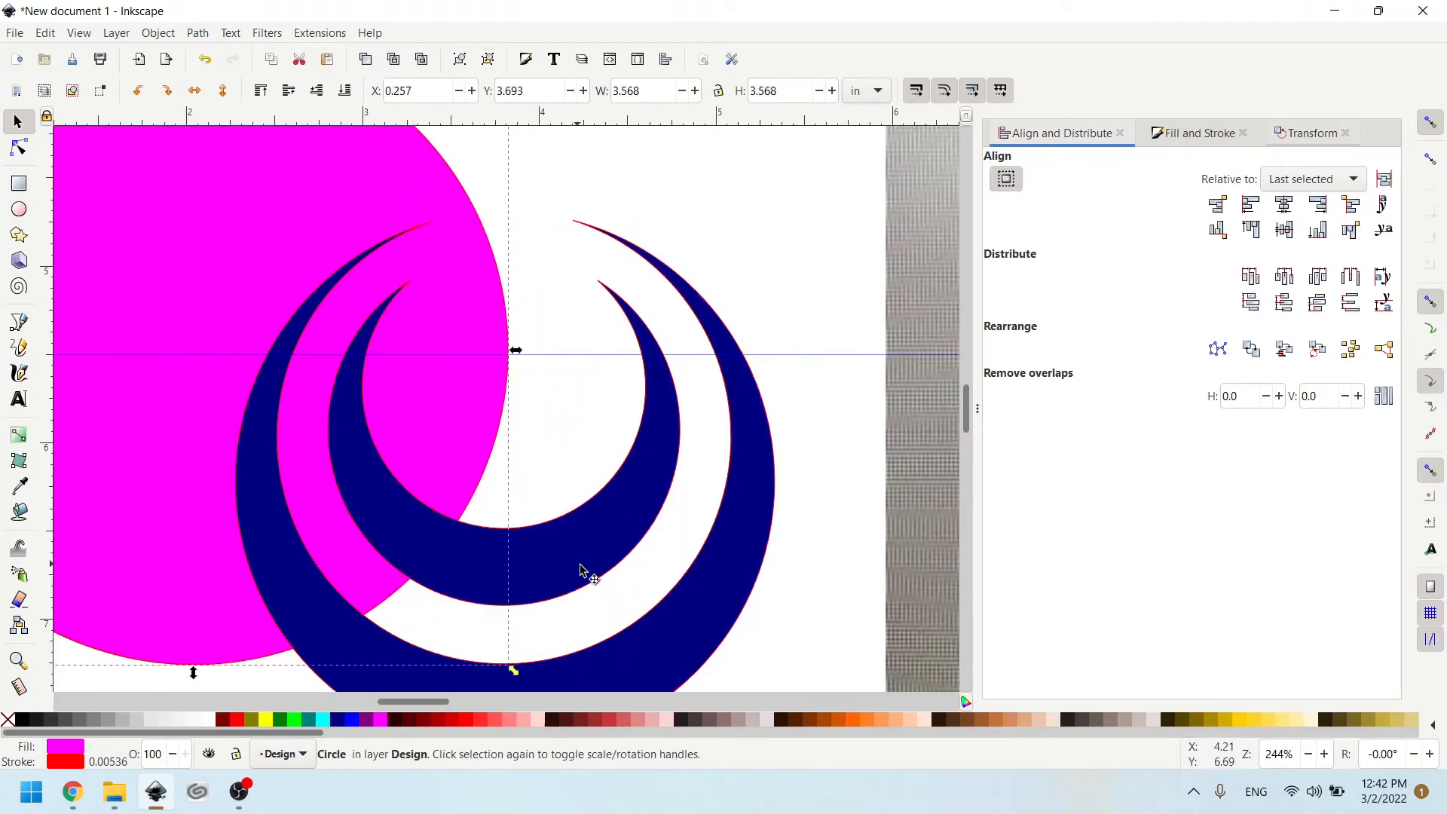
{"action": "left_click_drag", "start_coordinate": [580, 571], "coordinate": [754, 281]}
{"action": "left_click_drag", "start_coordinate": [550, 424], "coordinate": [575, 324]}
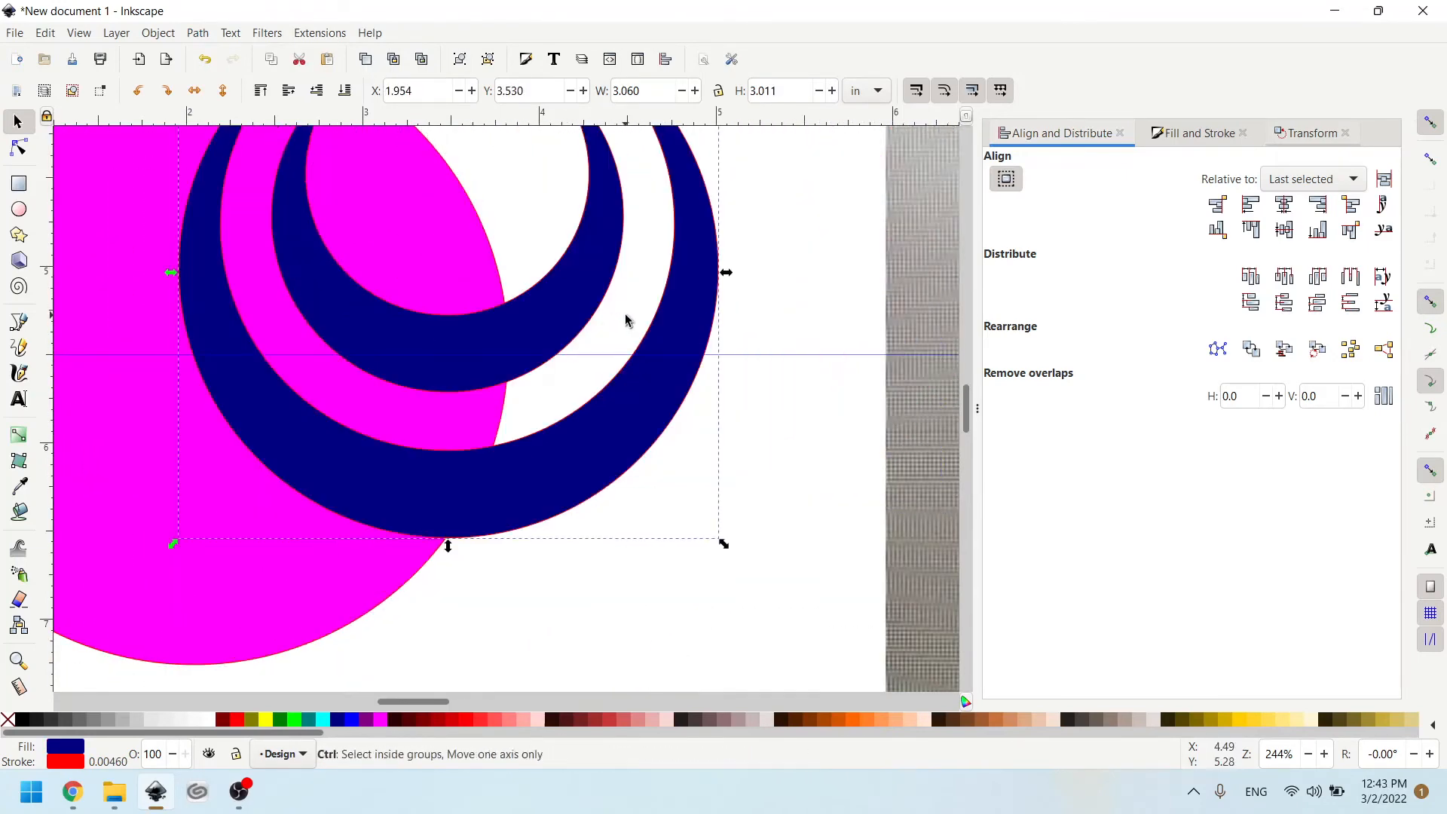
{"action": "key", "text": "ctrl+z"}
{"action": "key", "text": "ctrl+z"}
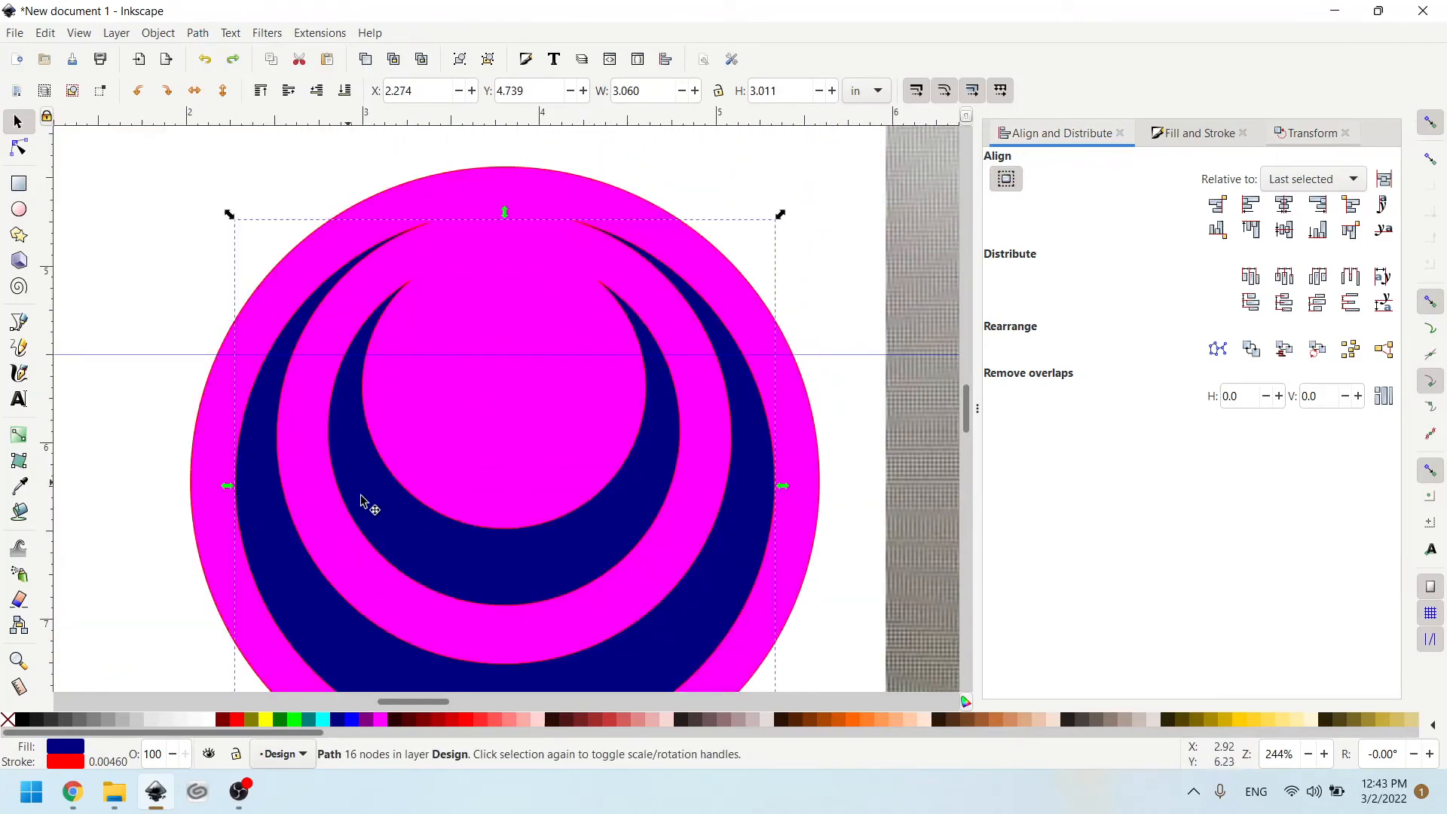
- Subtract the navy crescents from the fuchsia circle with Difference, and move the resulting shape to check the cut-outs
{"action": "left_click", "coordinate": [232, 357], "text": "shift"}
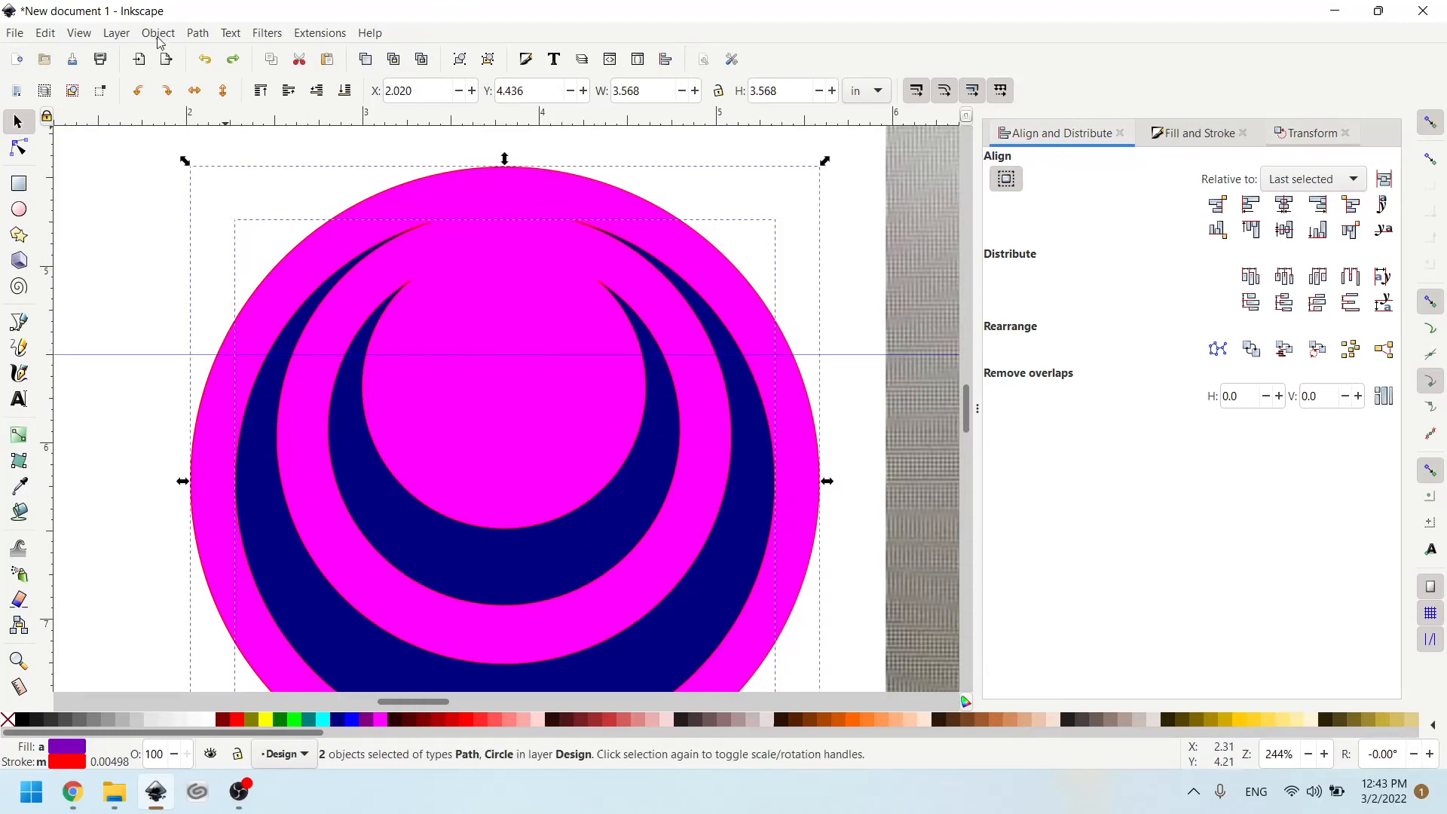
{"action": "left_click", "coordinate": [198, 33]}
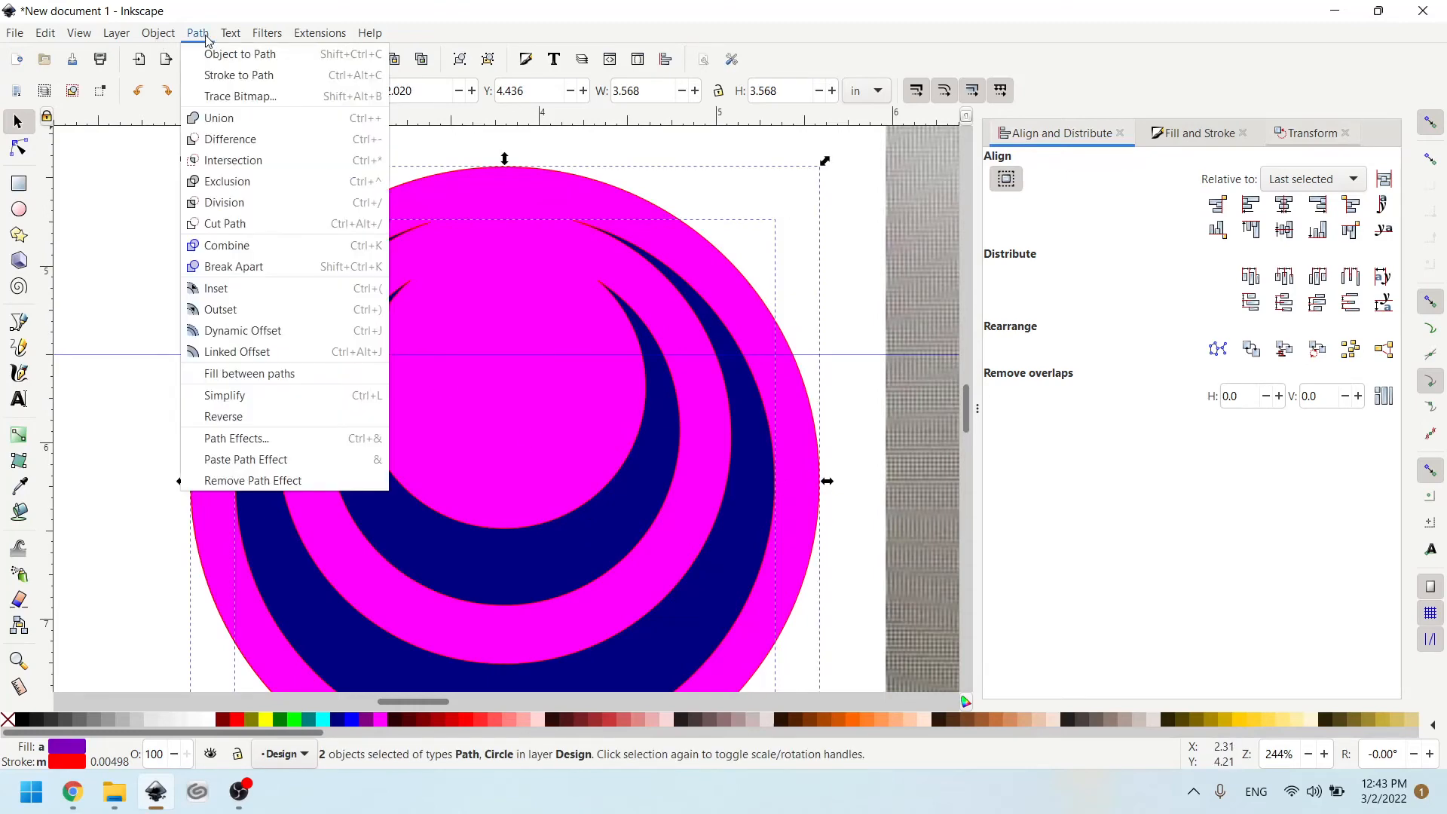
{"action": "left_click", "coordinate": [223, 140]}
{"action": "left_click_drag", "start_coordinate": [556, 259], "coordinate": [534, 290]}
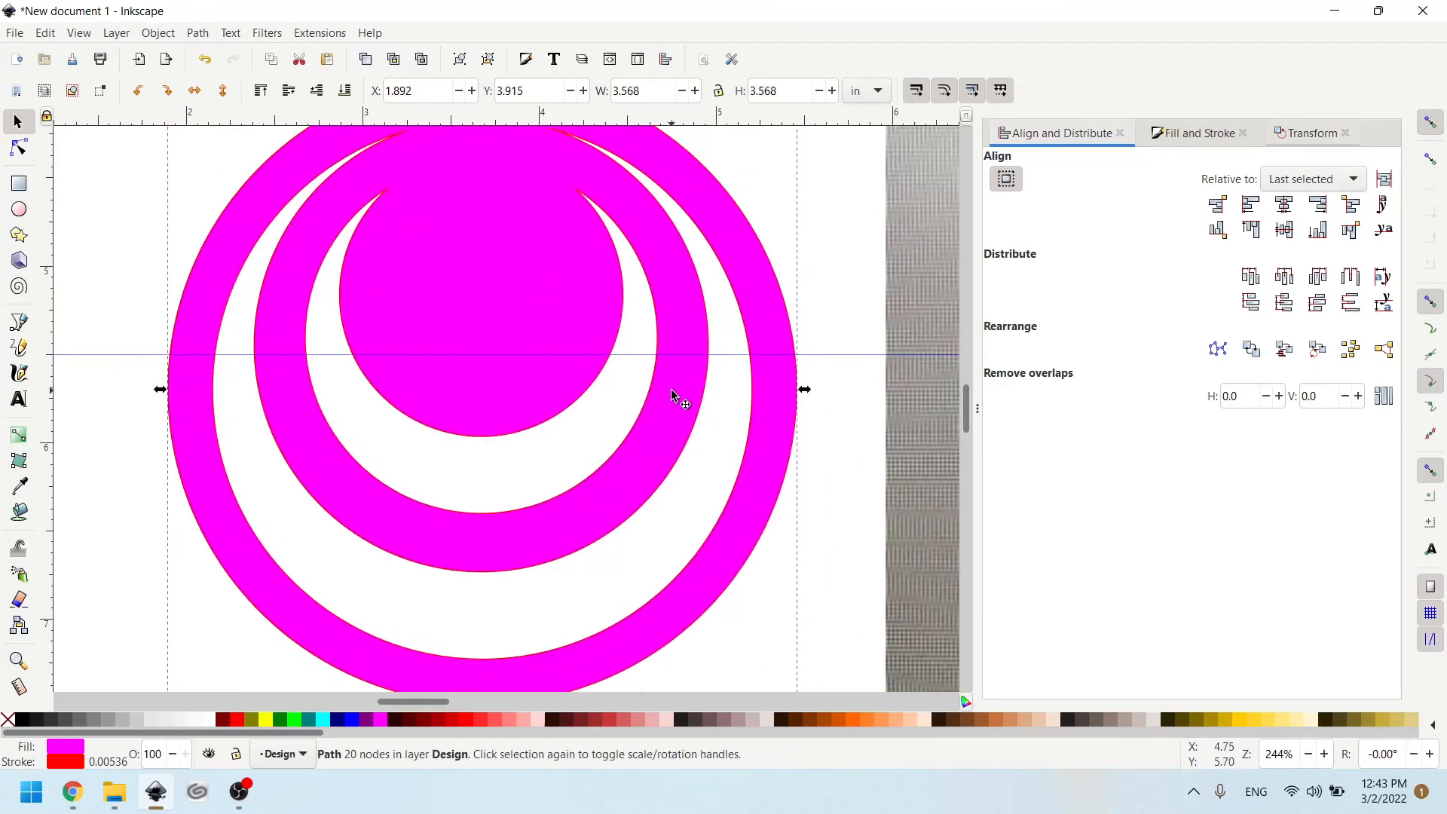
- Undo the path operations and colour fills back to the five unfilled red circle outlines
{"action": "key", "text": "ctrl+z"}
{"action": "key", "text": "ctrl+z"}
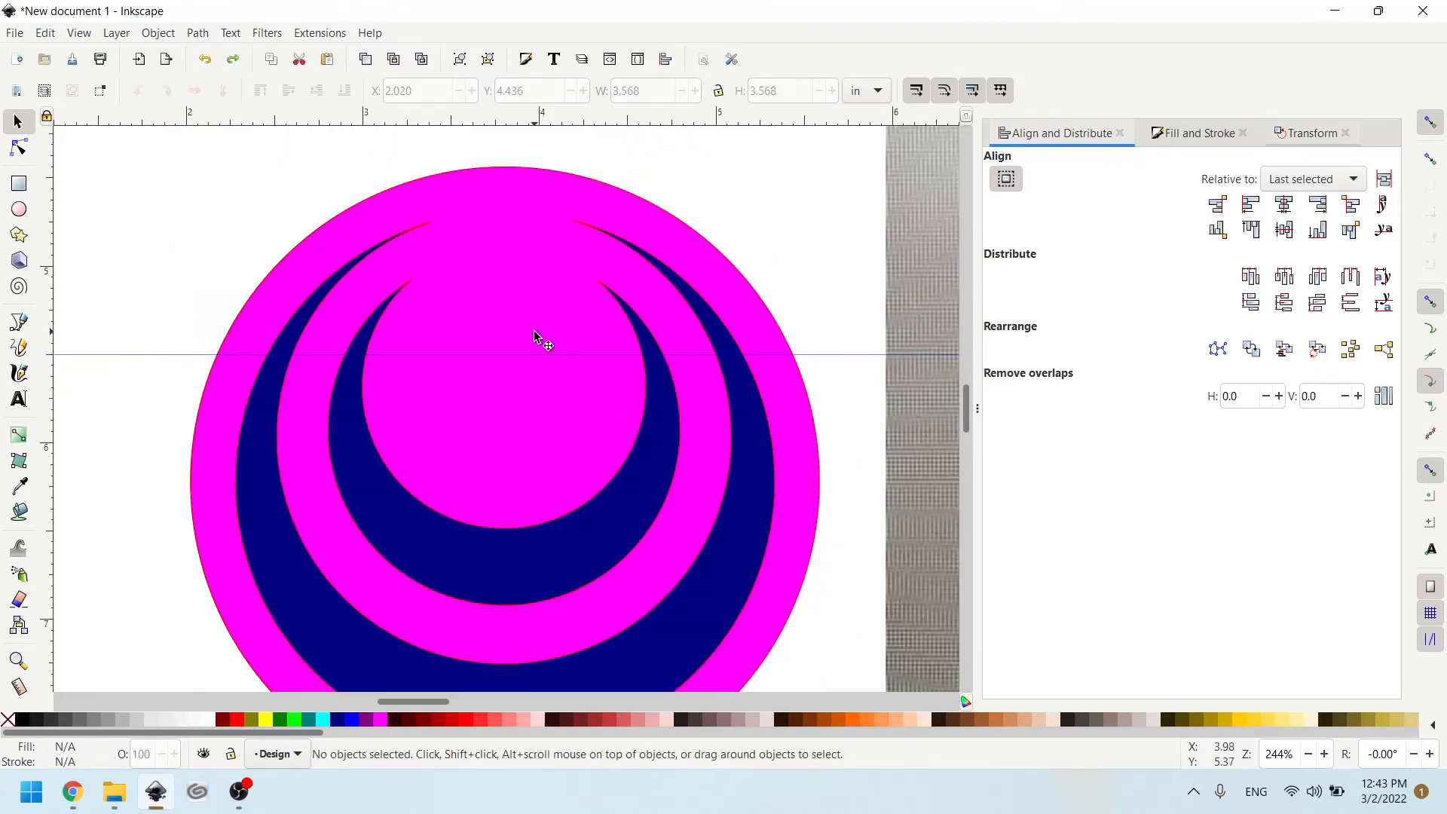
{"action": "key", "text": "ctrl+z"}
{"action": "key", "text": "ctrl+z"}
{"action": "key", "text": "ctrl+z"}
{"action": "key", "text": "ctrl+z"}
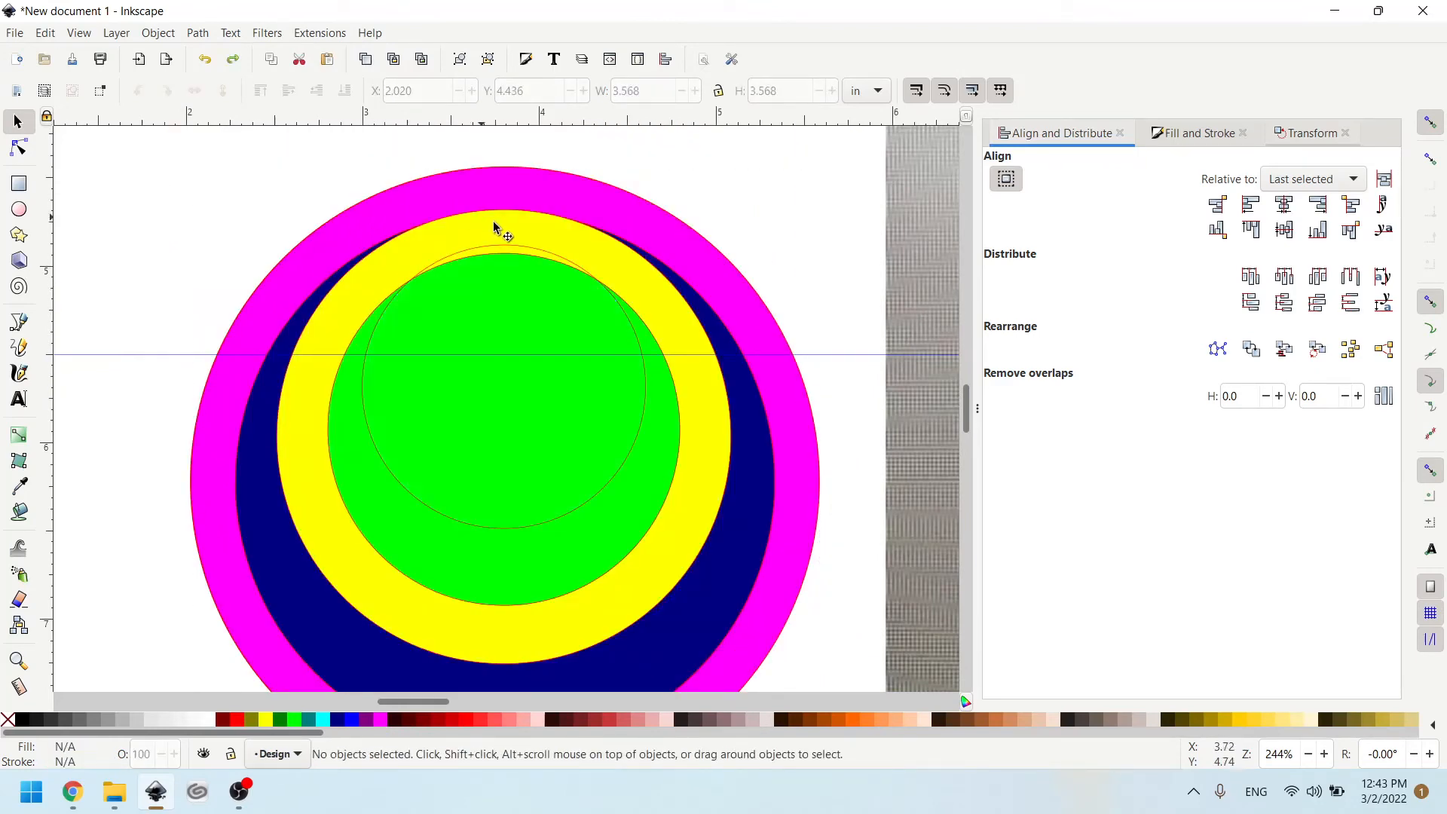
{"action": "key", "text": "ctrl+z"}
{"action": "key", "text": "ctrl+z"}
{"action": "key", "text": "ctrl+z"}
{"action": "key", "text": "ctrl+z"}
{"action": "key", "text": "ctrl+z"}
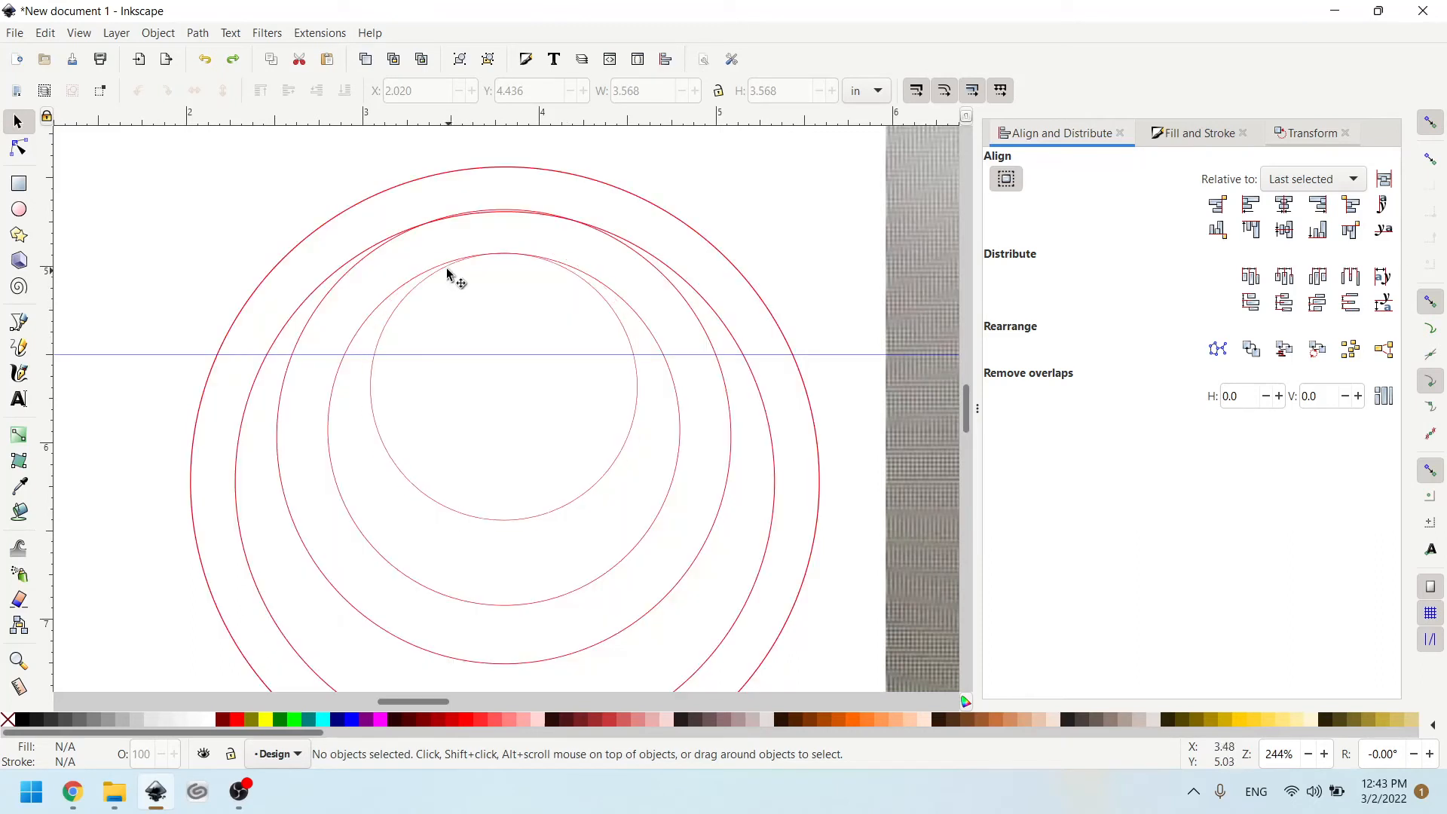
- Try to merge all five circles with the Union path operation, and undo it
{"action": "left_click", "coordinate": [367, 204]}
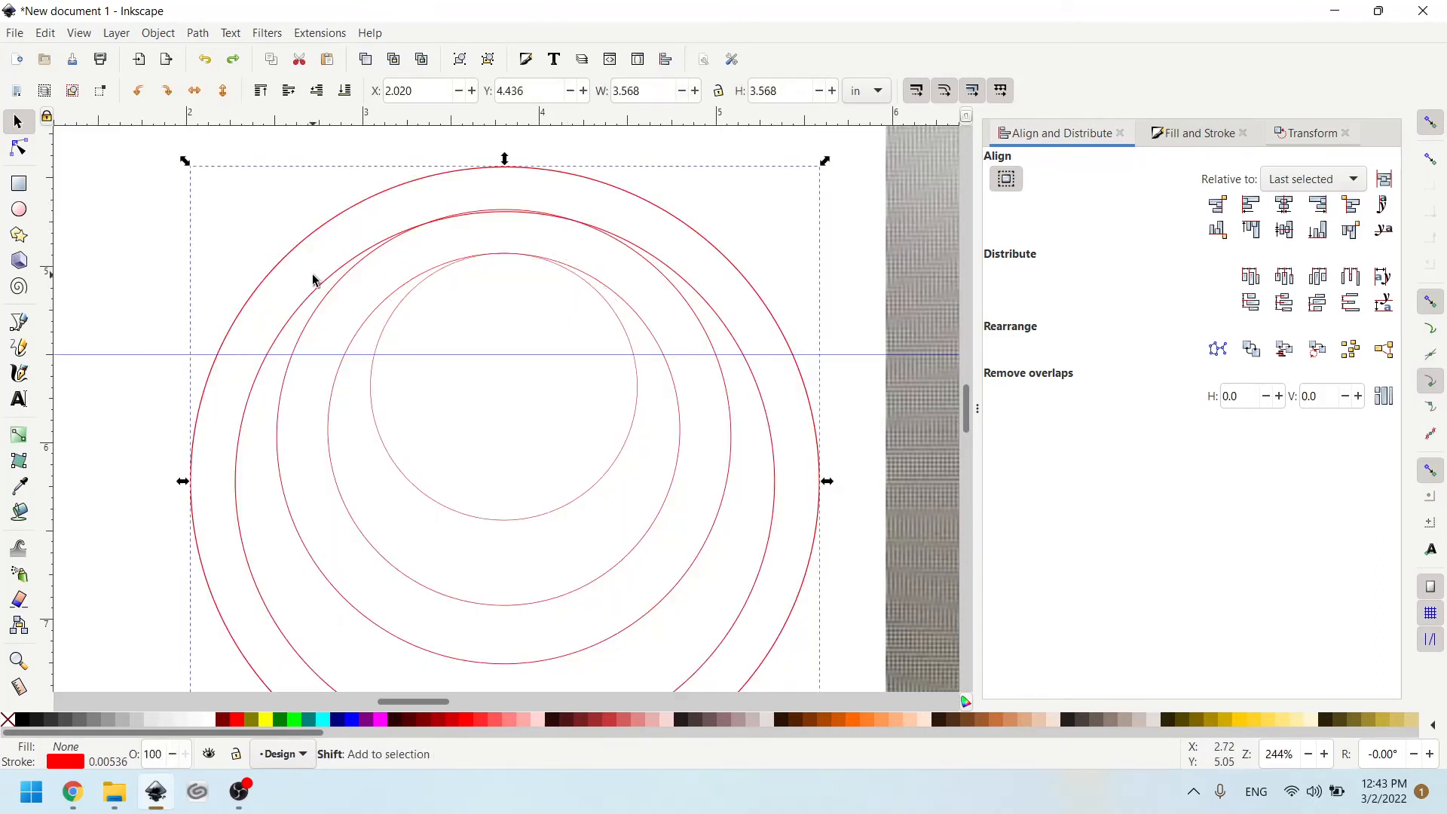
{"action": "left_click", "coordinate": [320, 294], "text": "shift"}
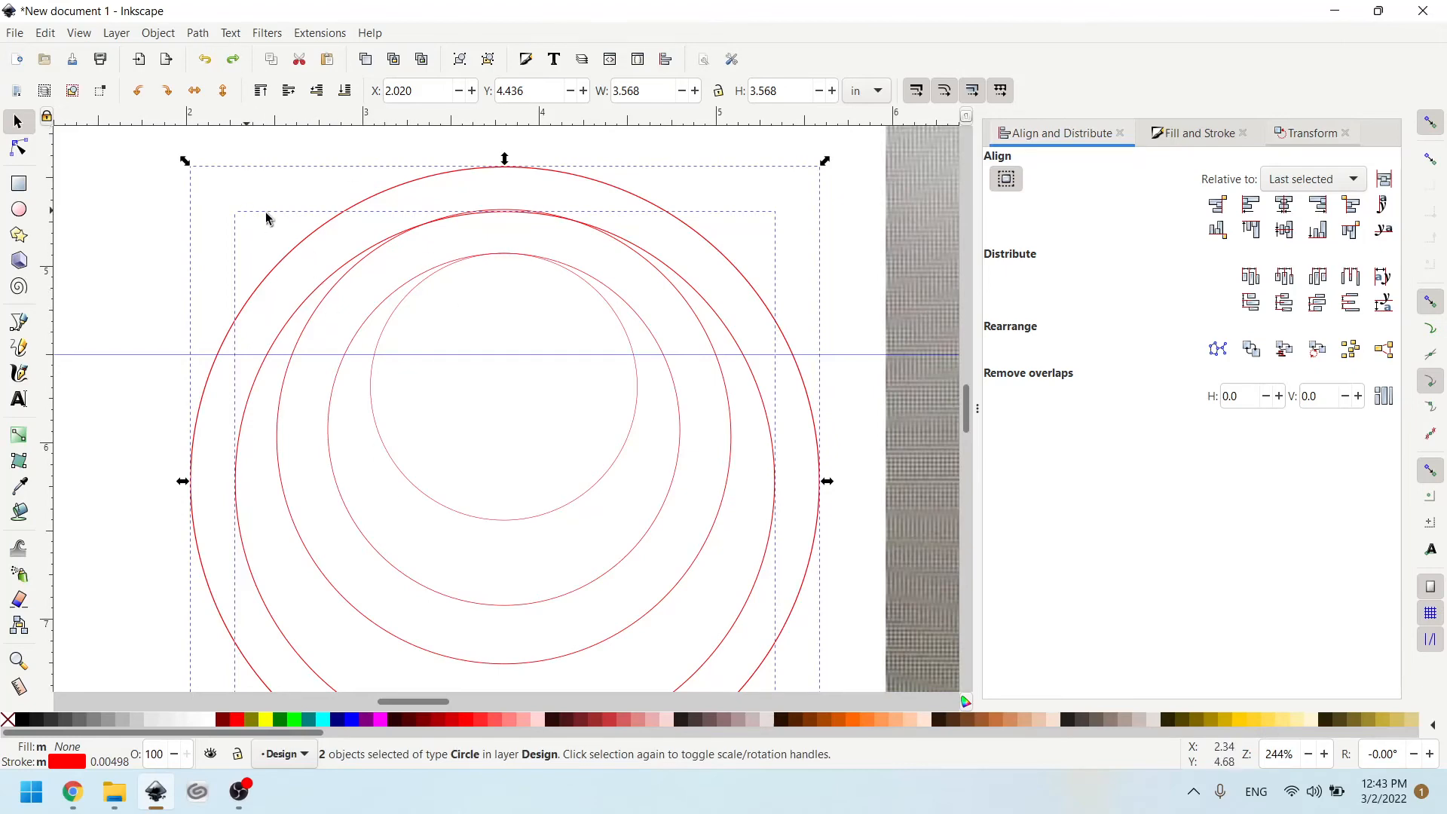
{"action": "scroll", "coordinate": [558, 301], "scroll_direction": "down", "scroll_amount": 2}
{"action": "left_click_drag", "start_coordinate": [291, 197], "coordinate": [735, 592]}
{"action": "left_click", "coordinate": [198, 34]}
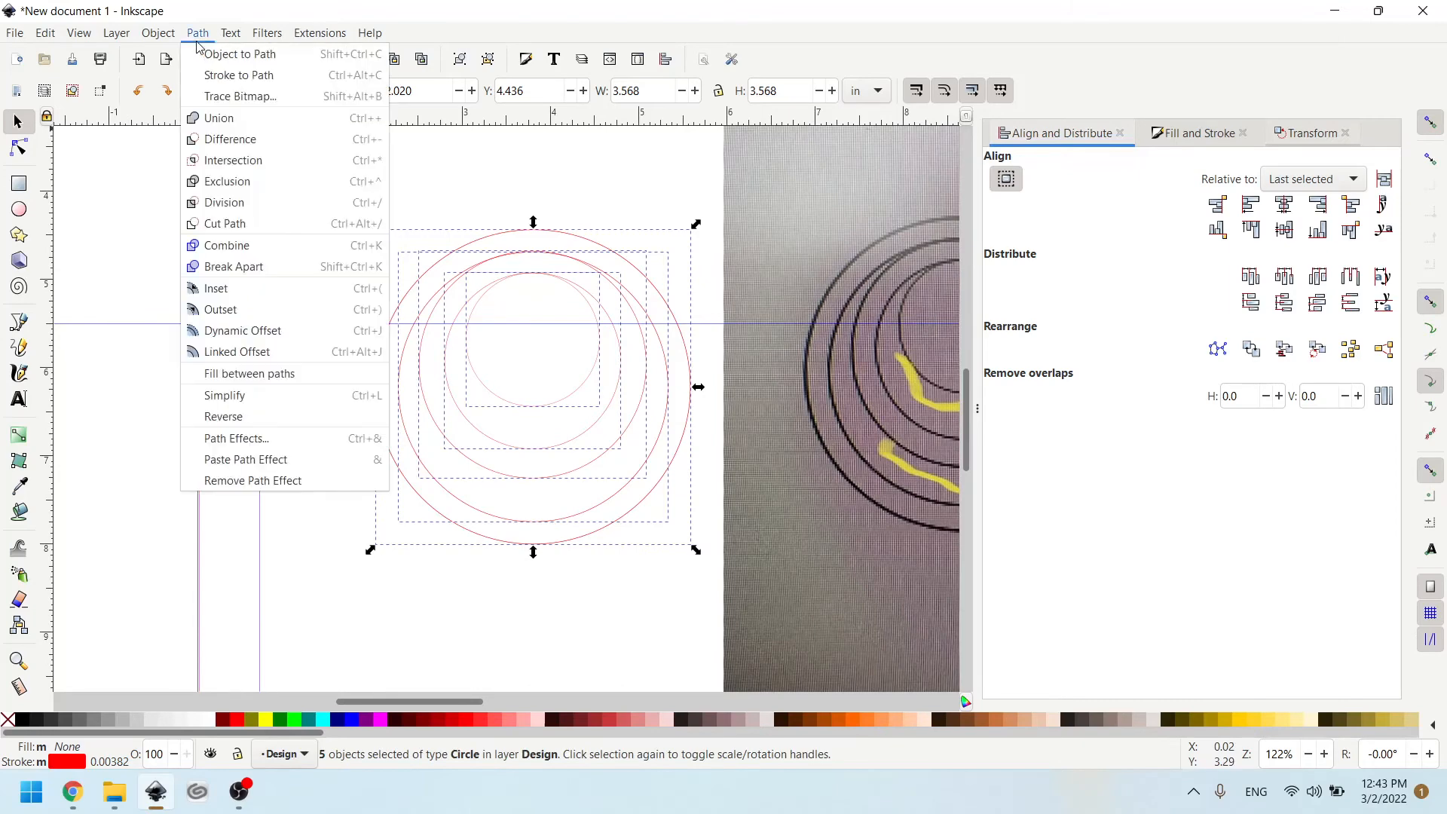
{"action": "left_click", "coordinate": [207, 122]}
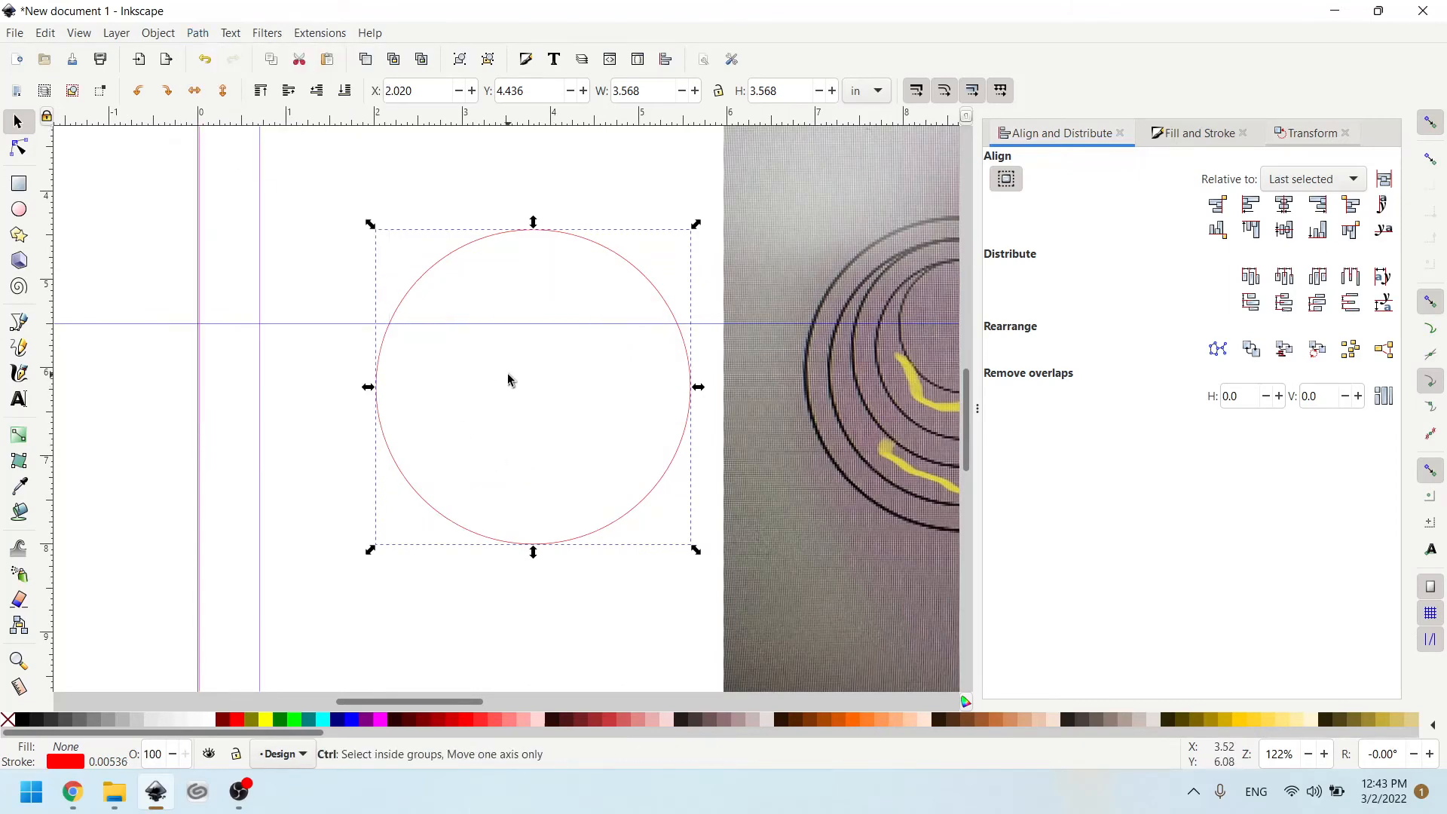
{"action": "scroll", "coordinate": [481, 319], "scroll_direction": "up", "scroll_amount": 2}
{"action": "scroll", "coordinate": [480, 318], "scroll_direction": "down", "scroll_amount": 2}
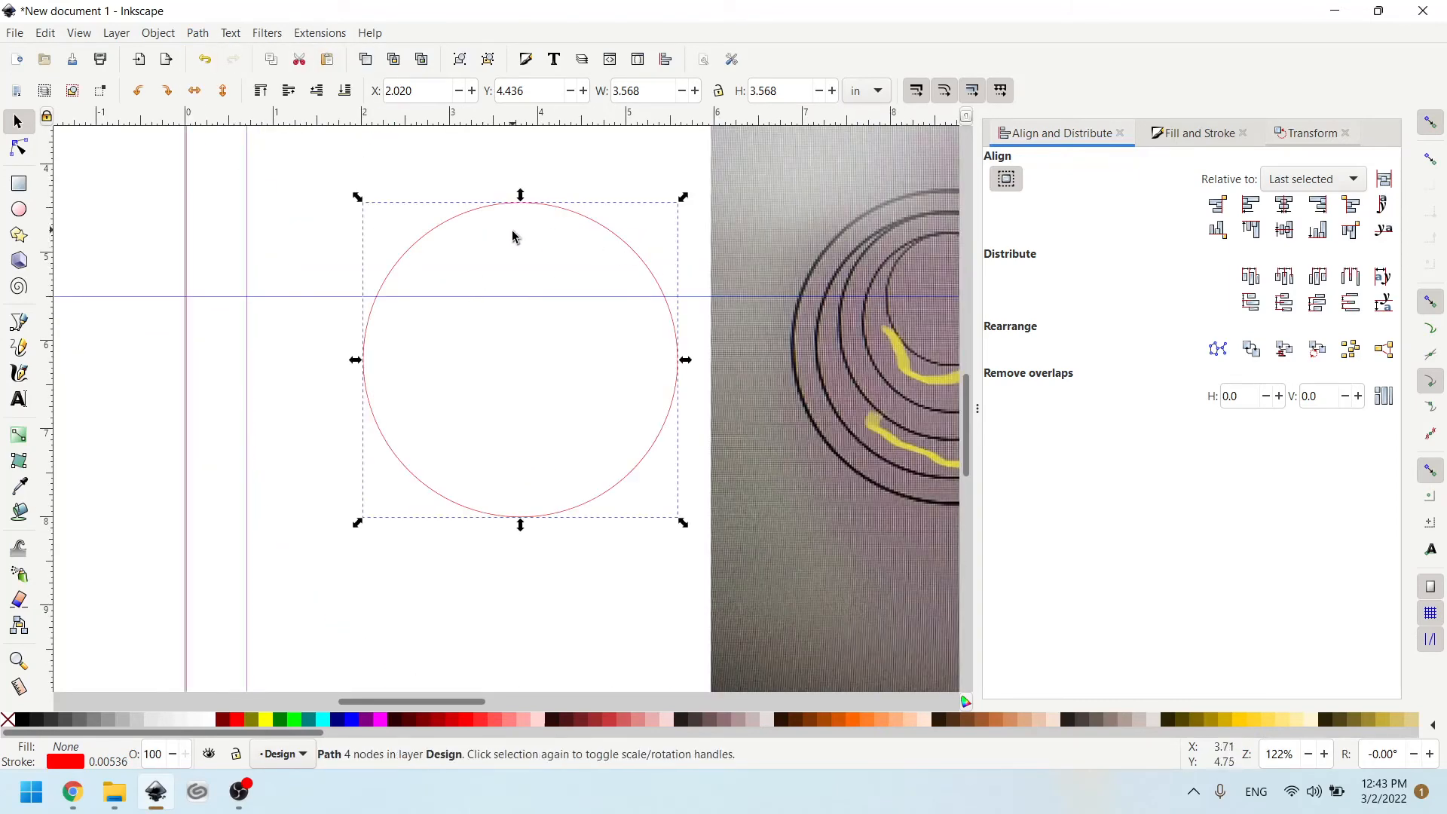
{"action": "key", "text": "ctrl+z"}
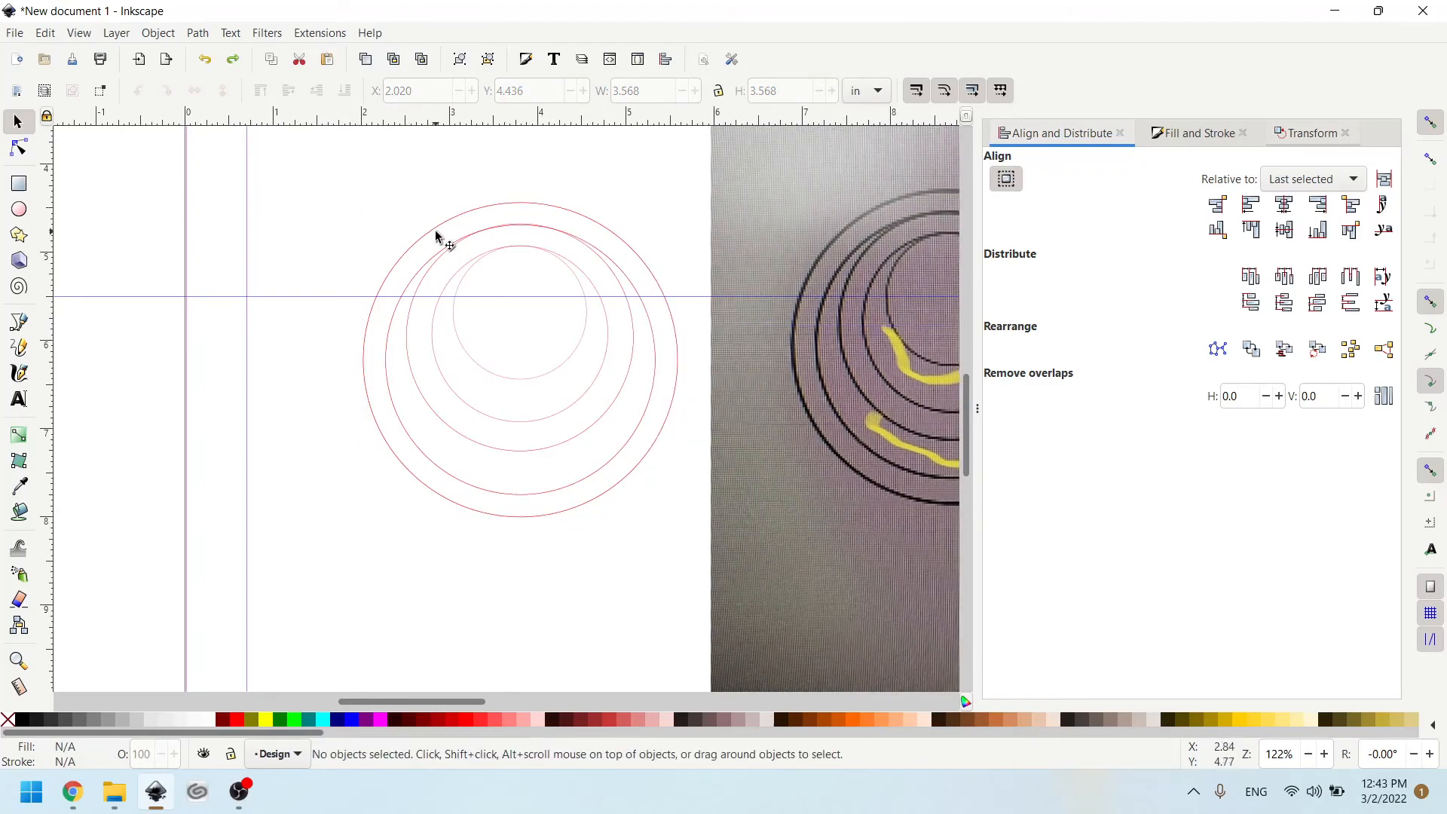
{"action": "scroll", "coordinate": [487, 237], "scroll_direction": "up", "scroll_amount": 2}
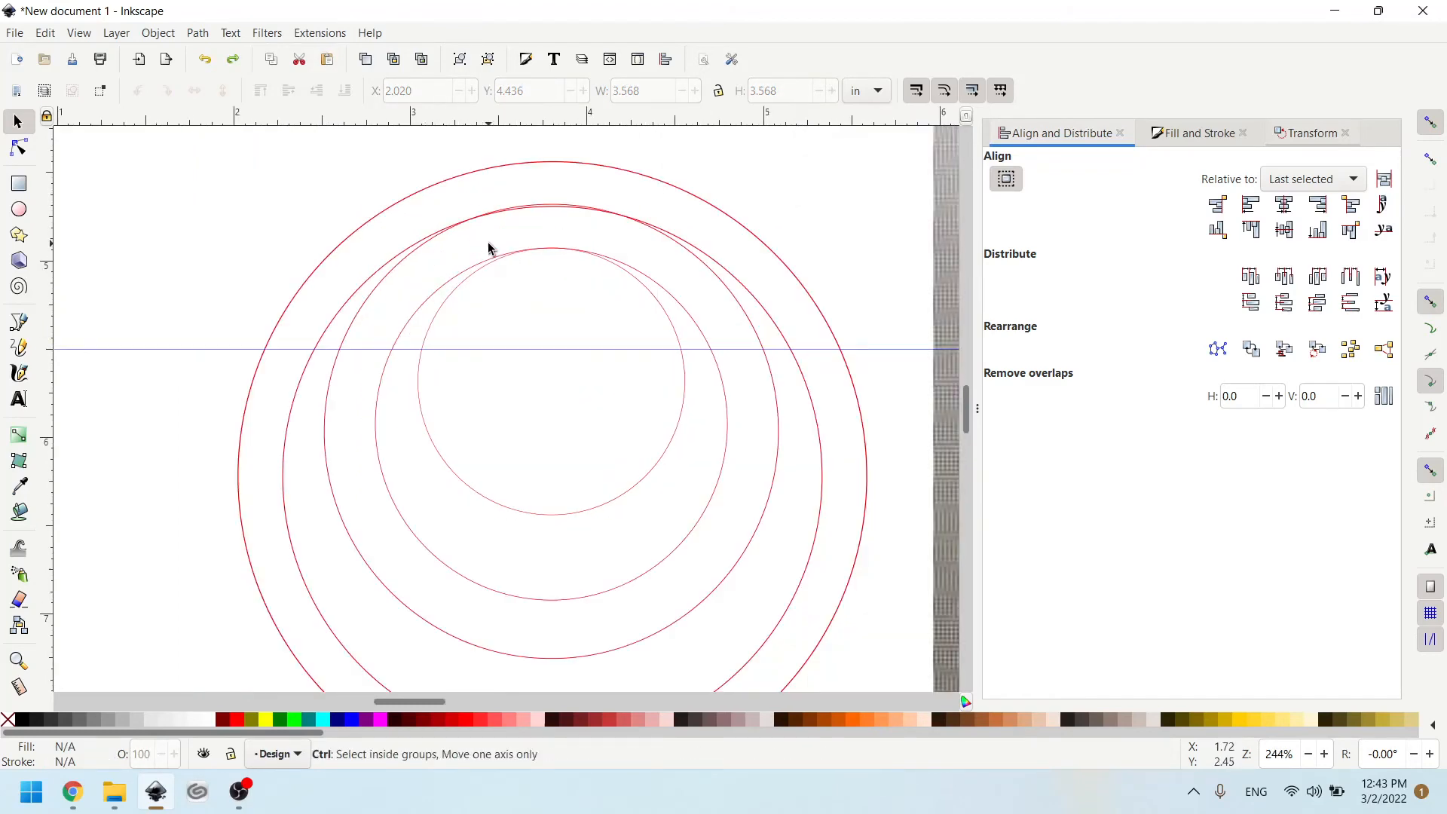
{"action": "left_click", "coordinate": [334, 251]}
{"action": "left_click", "coordinate": [360, 289], "text": "shift"}
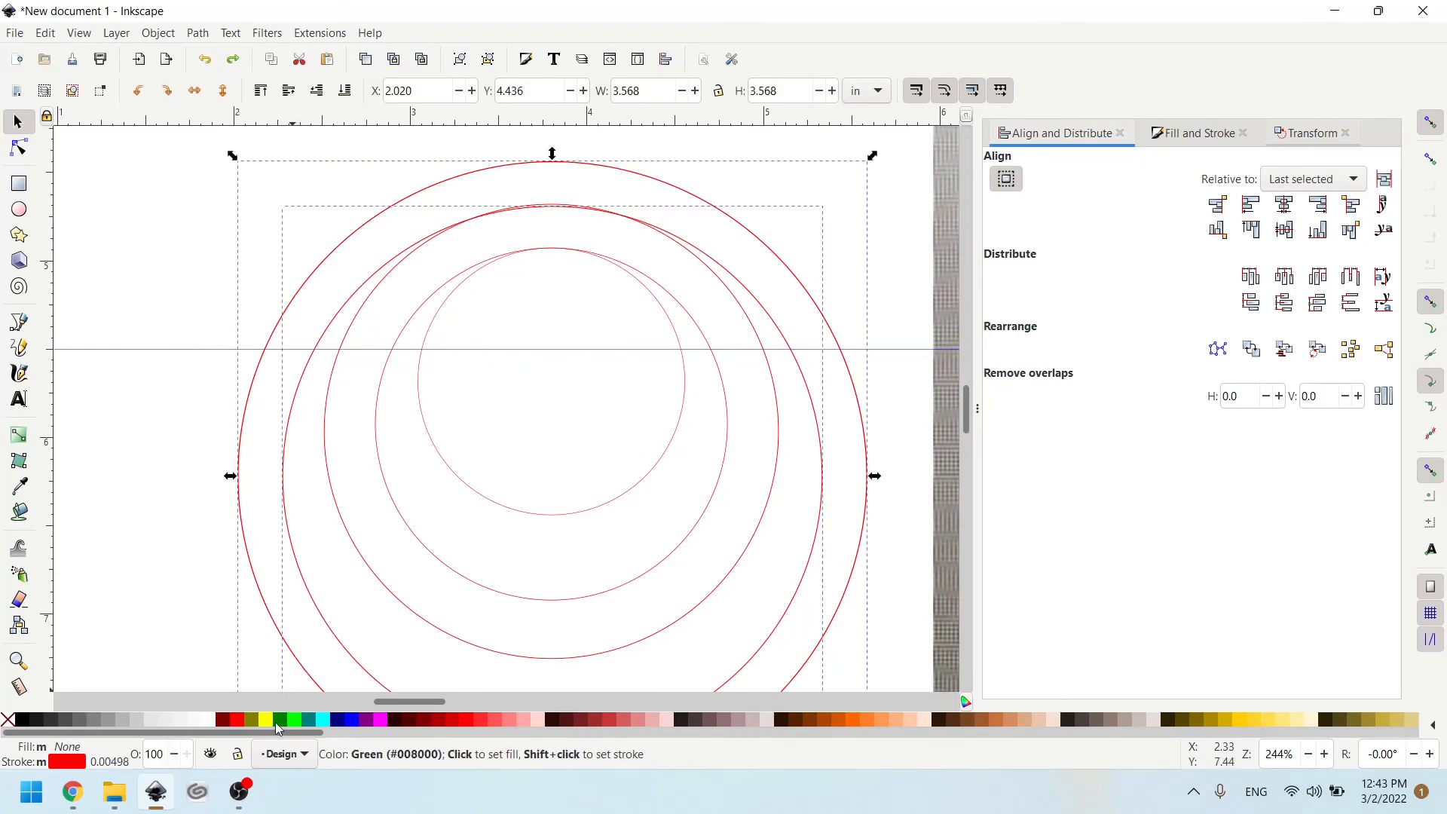
{"action": "left_click", "coordinate": [327, 429], "text": "shift"}
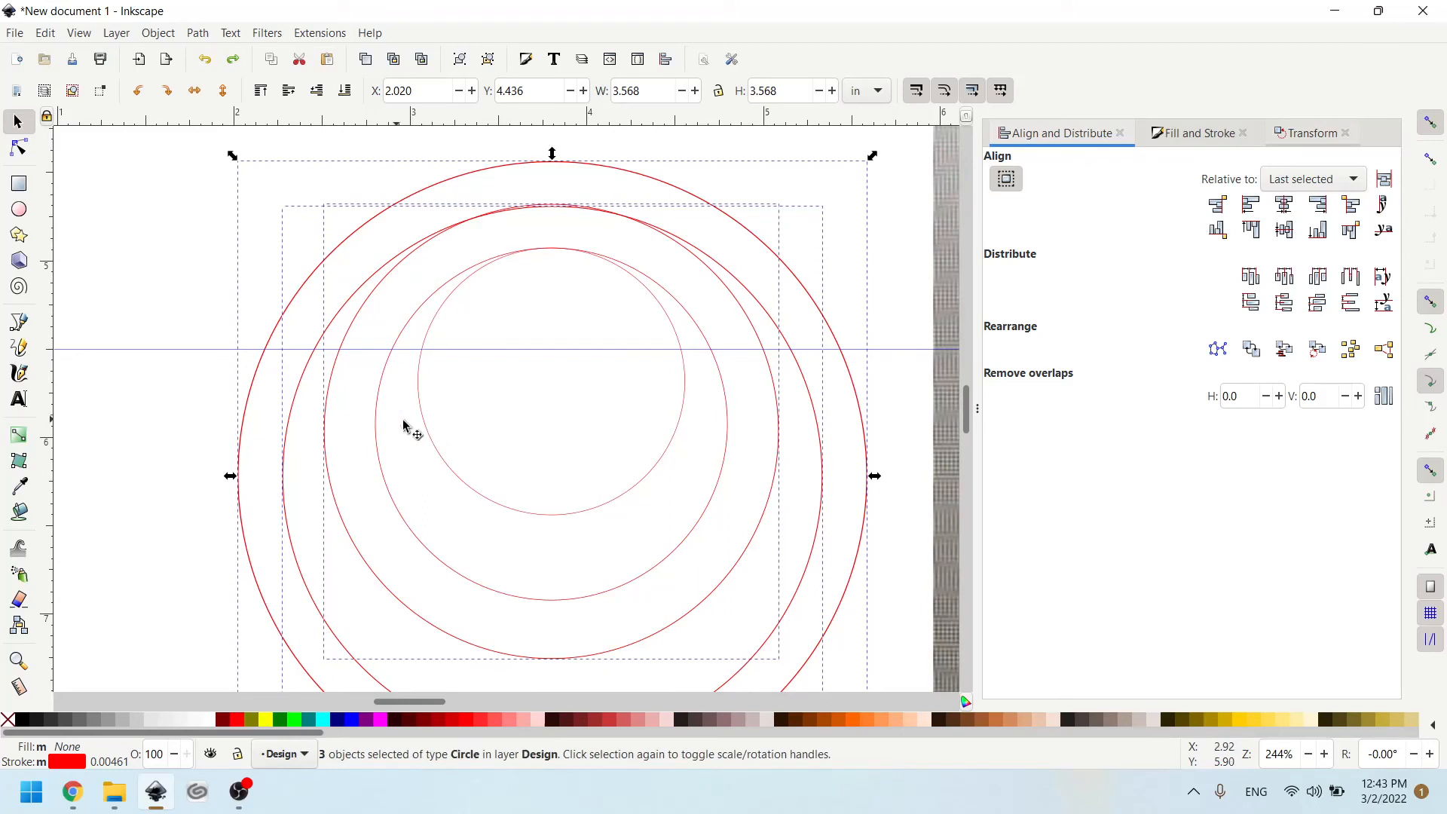
{"action": "left_click", "coordinate": [120, 324]}
- Subtract the second-largest circle from the outermost circle with Difference, and fill the resulting ring with fuchsia
{"action": "left_click", "coordinate": [265, 353]}
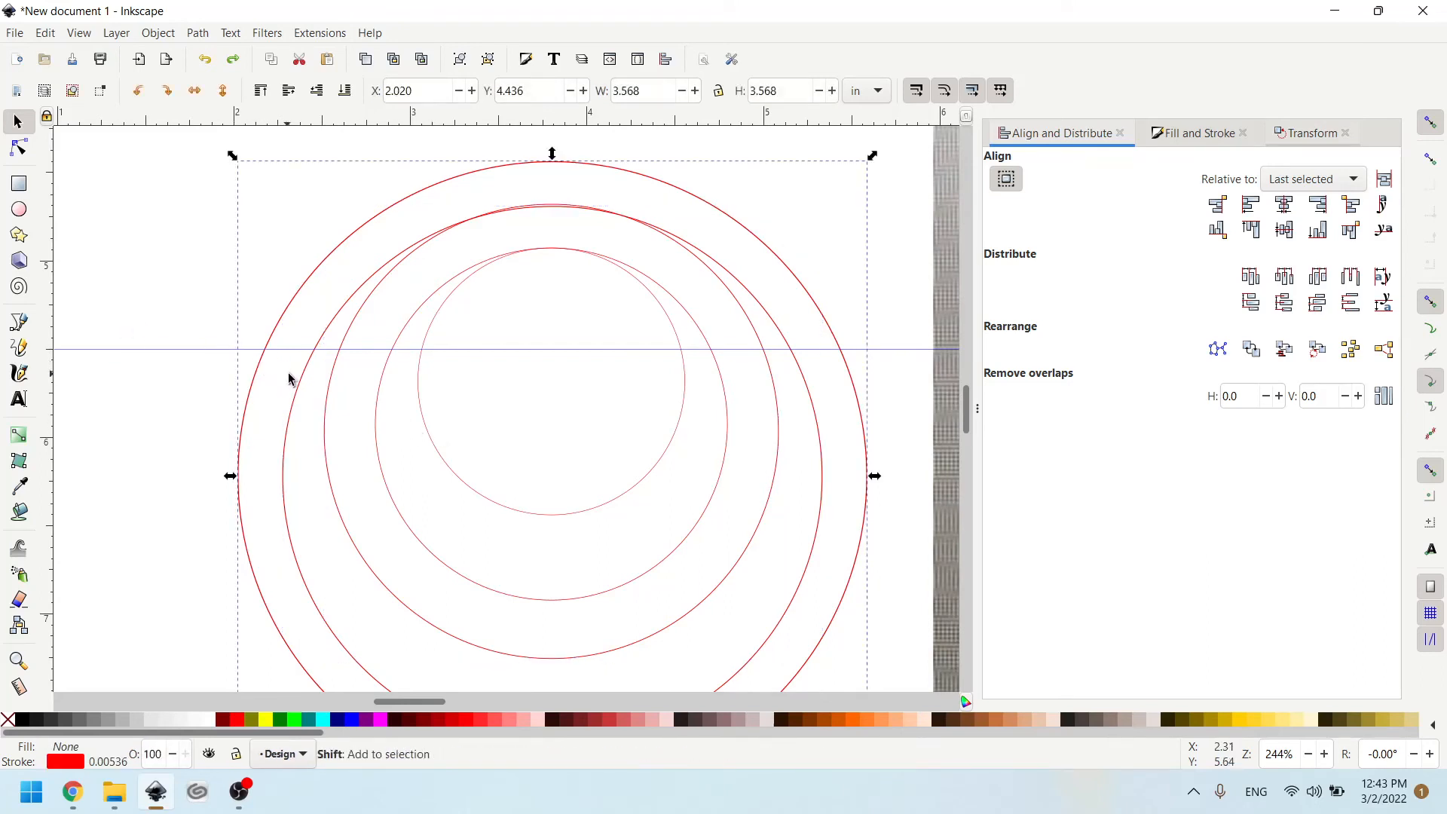
{"action": "left_click", "coordinate": [300, 385], "text": "shift"}
{"action": "left_click", "coordinate": [198, 32]}
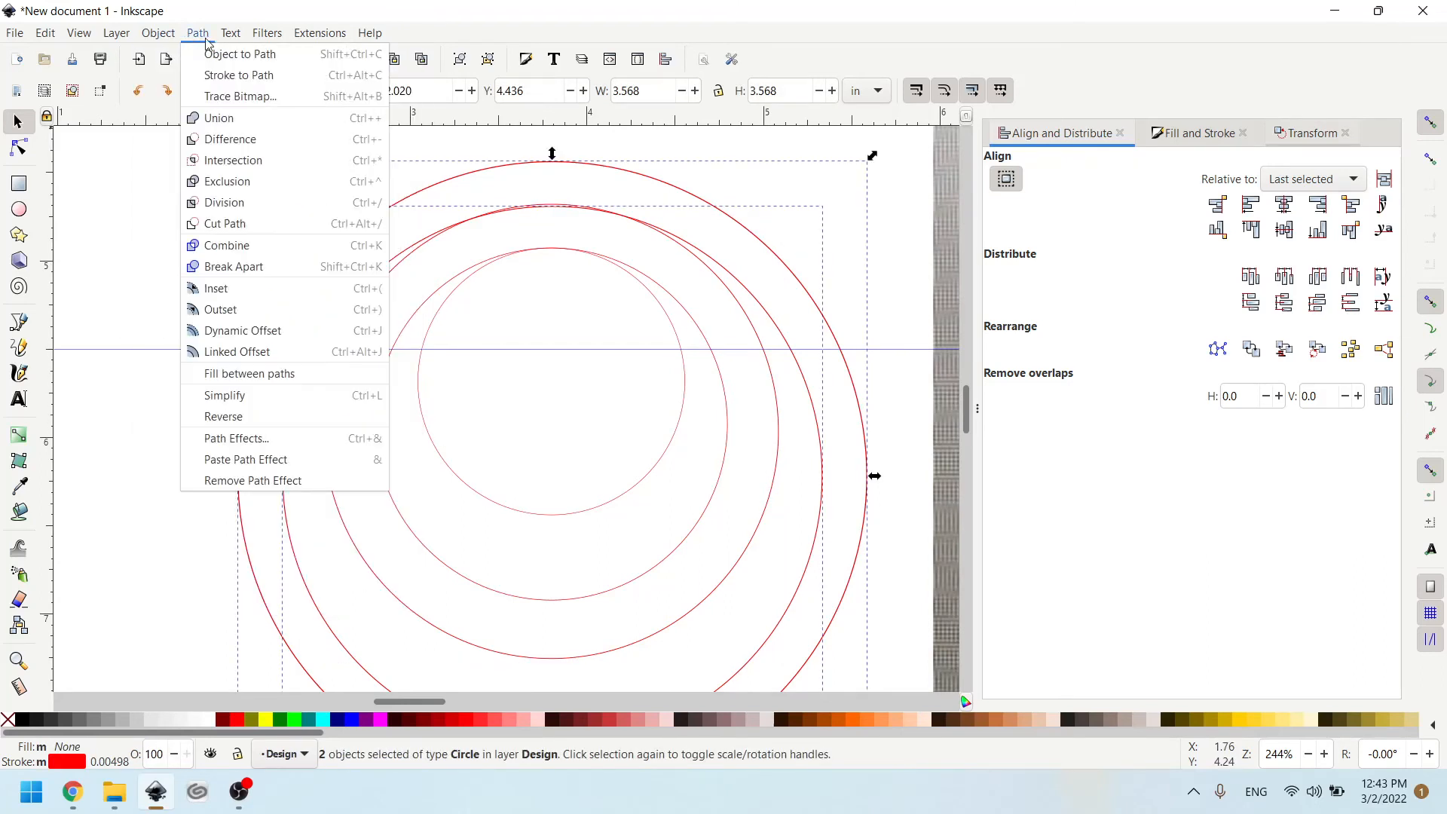
{"action": "left_click", "coordinate": [230, 139]}
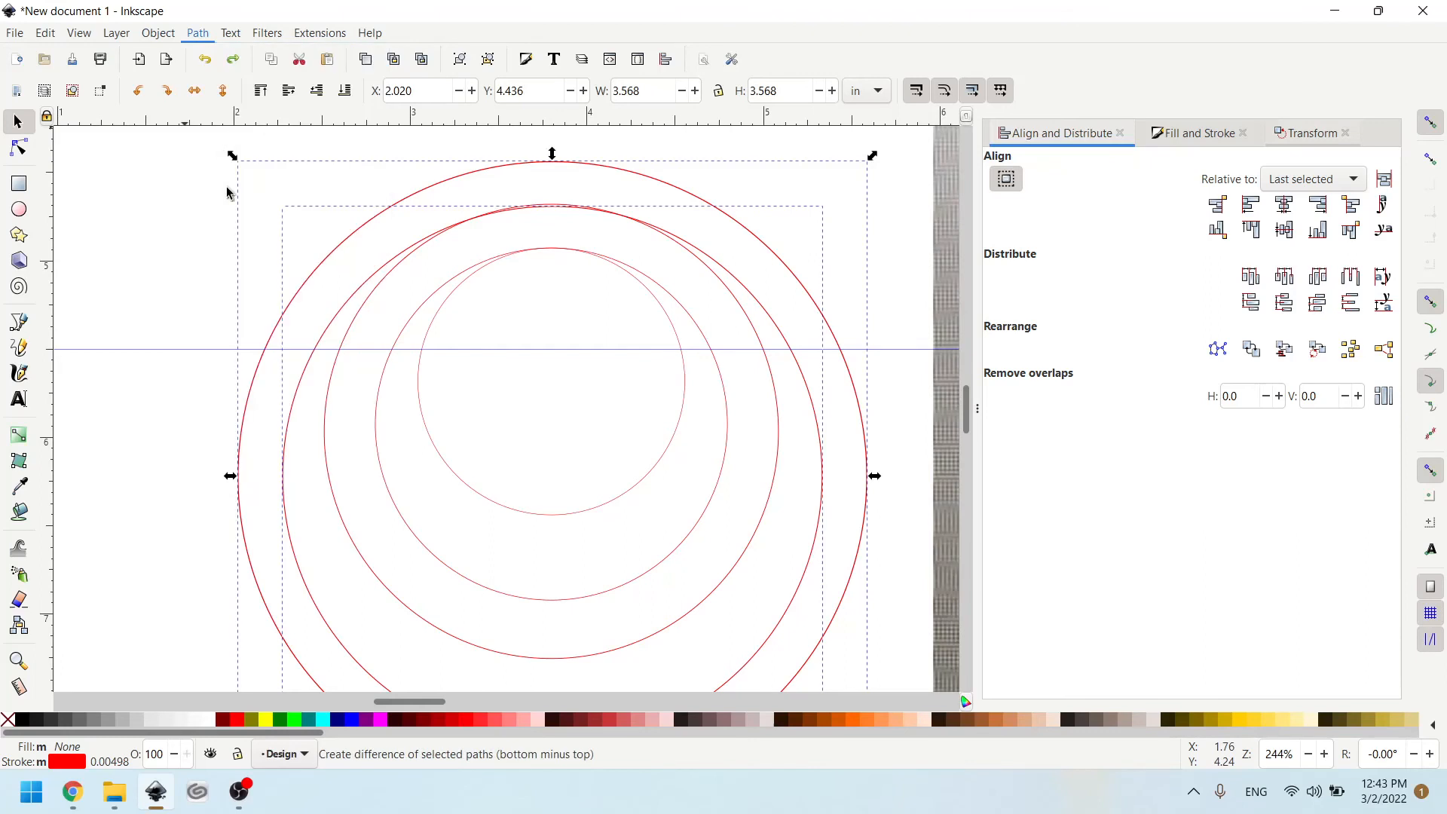
{"action": "left_click", "coordinate": [381, 720]}
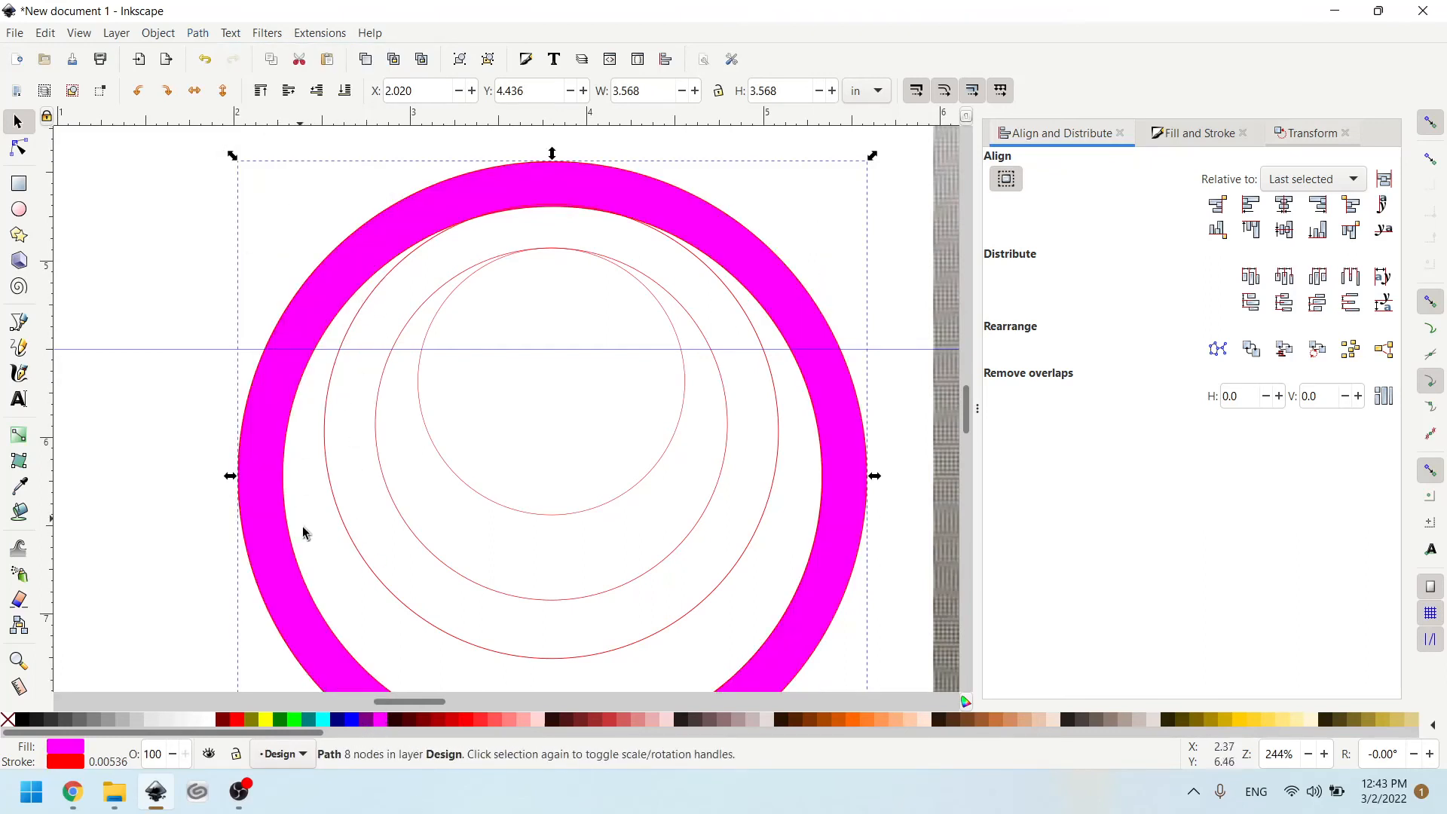
{"action": "left_click", "coordinate": [410, 619]}
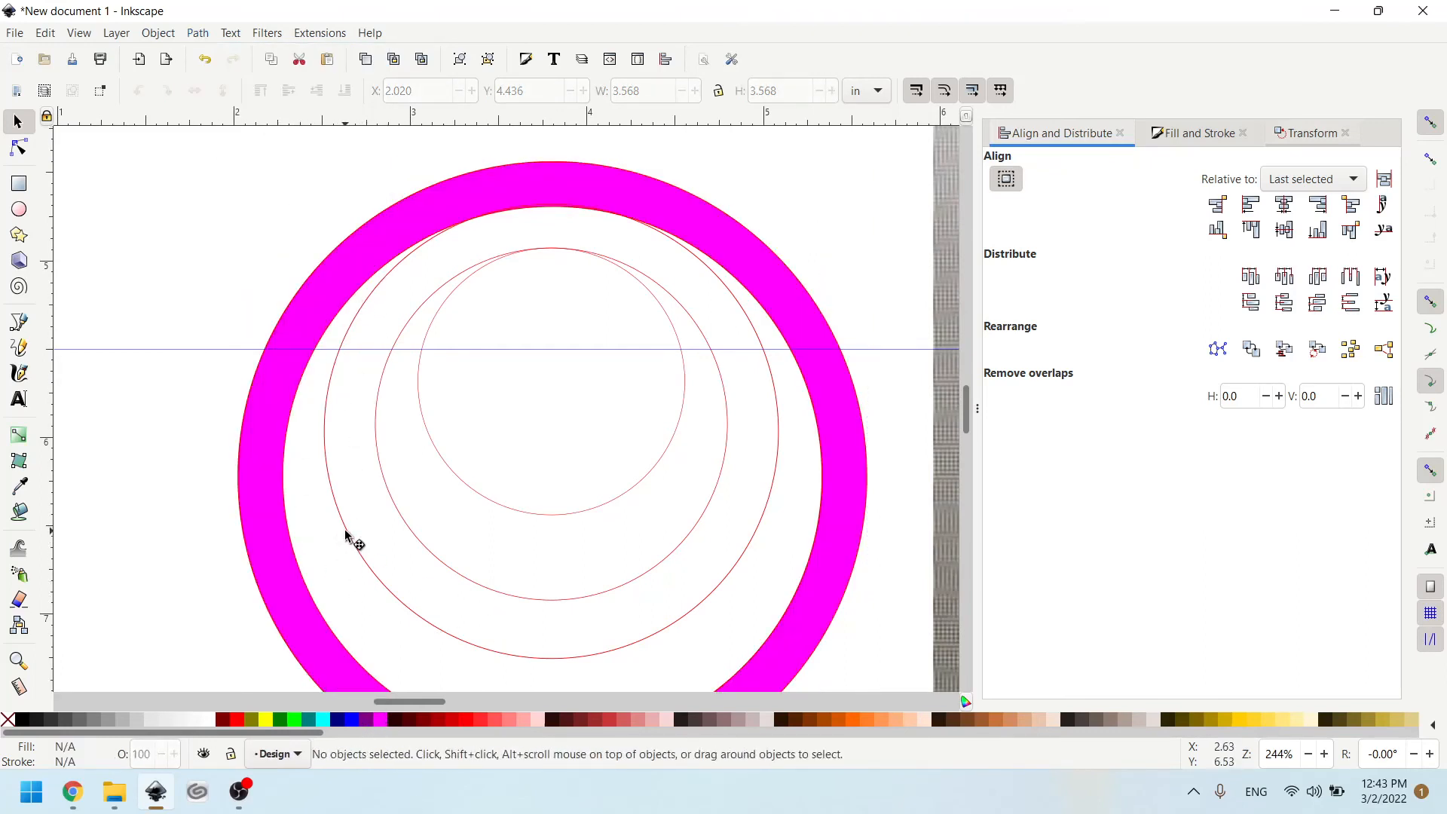
- Merge the third-largest circle with the fuchsia ring using the Union path operation
{"action": "left_click", "coordinate": [322, 434]}
{"action": "left_click", "coordinate": [295, 420], "text": "shift"}
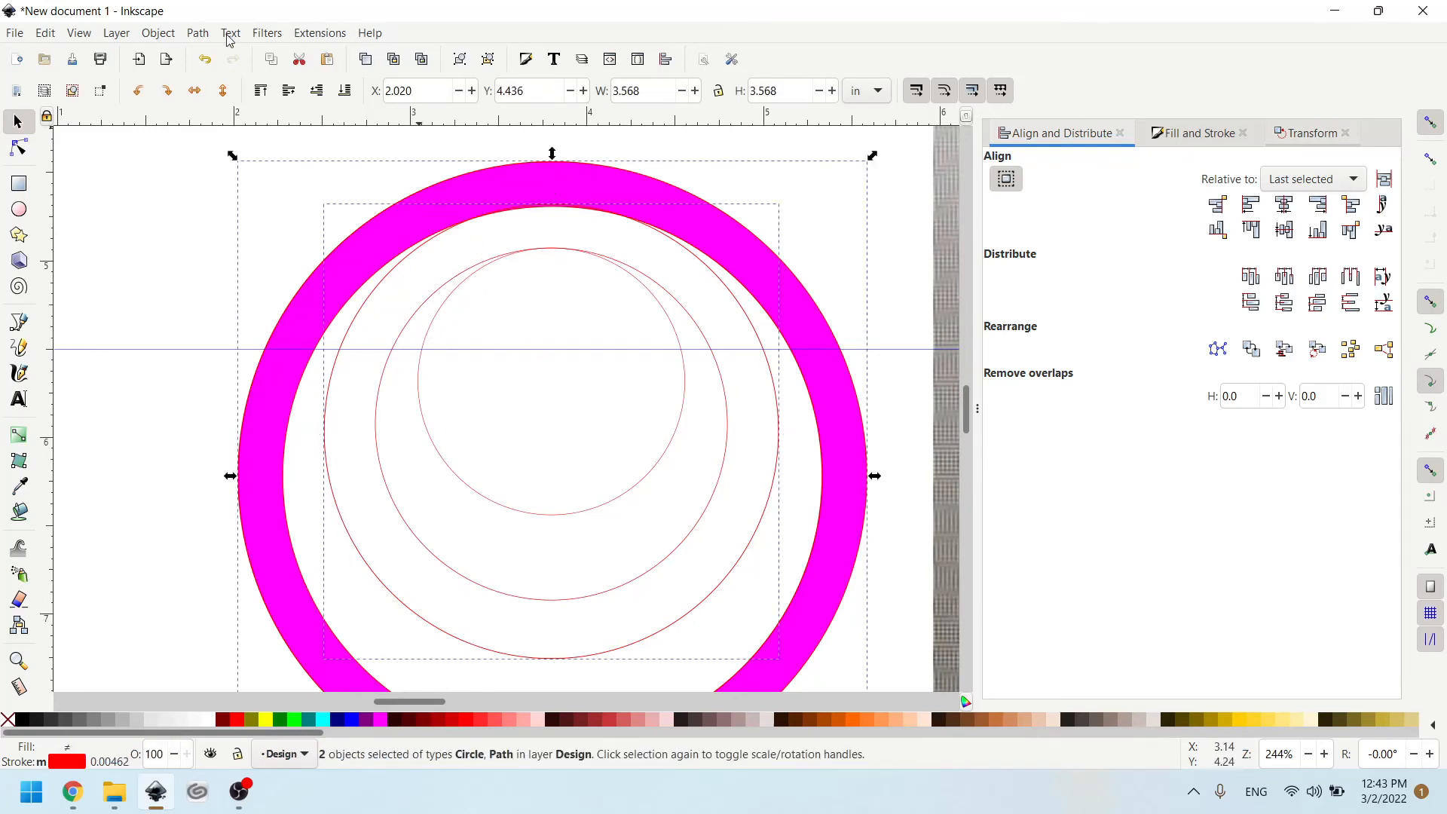
{"action": "left_click", "coordinate": [197, 33]}
{"action": "left_click", "coordinate": [226, 116]}
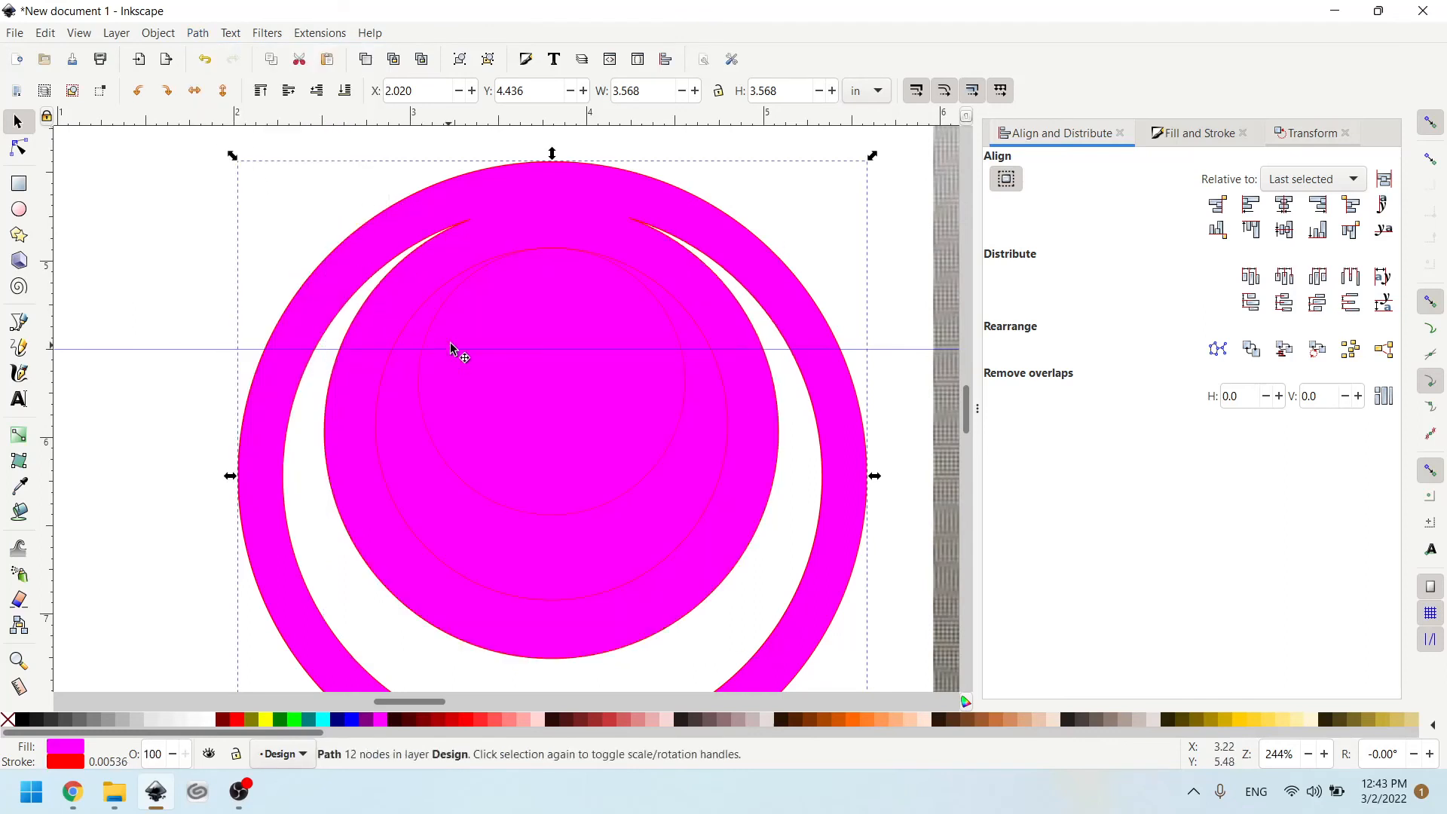
- Move the two innermost circles off the fuchsia shape to inspect it, and undo the move
{"action": "left_click", "coordinate": [403, 337]}
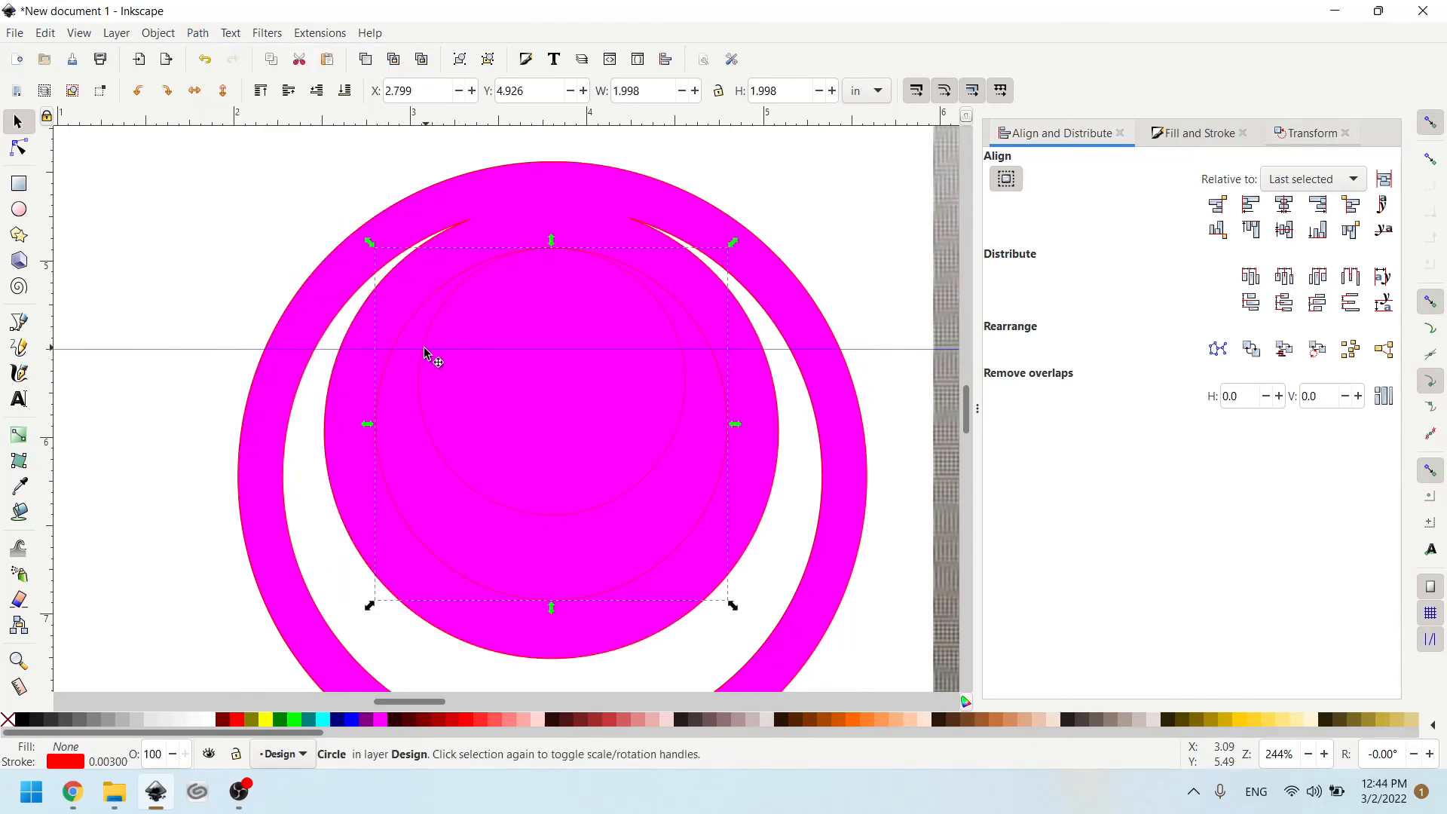
{"action": "left_click", "coordinate": [427, 369], "text": "shift"}
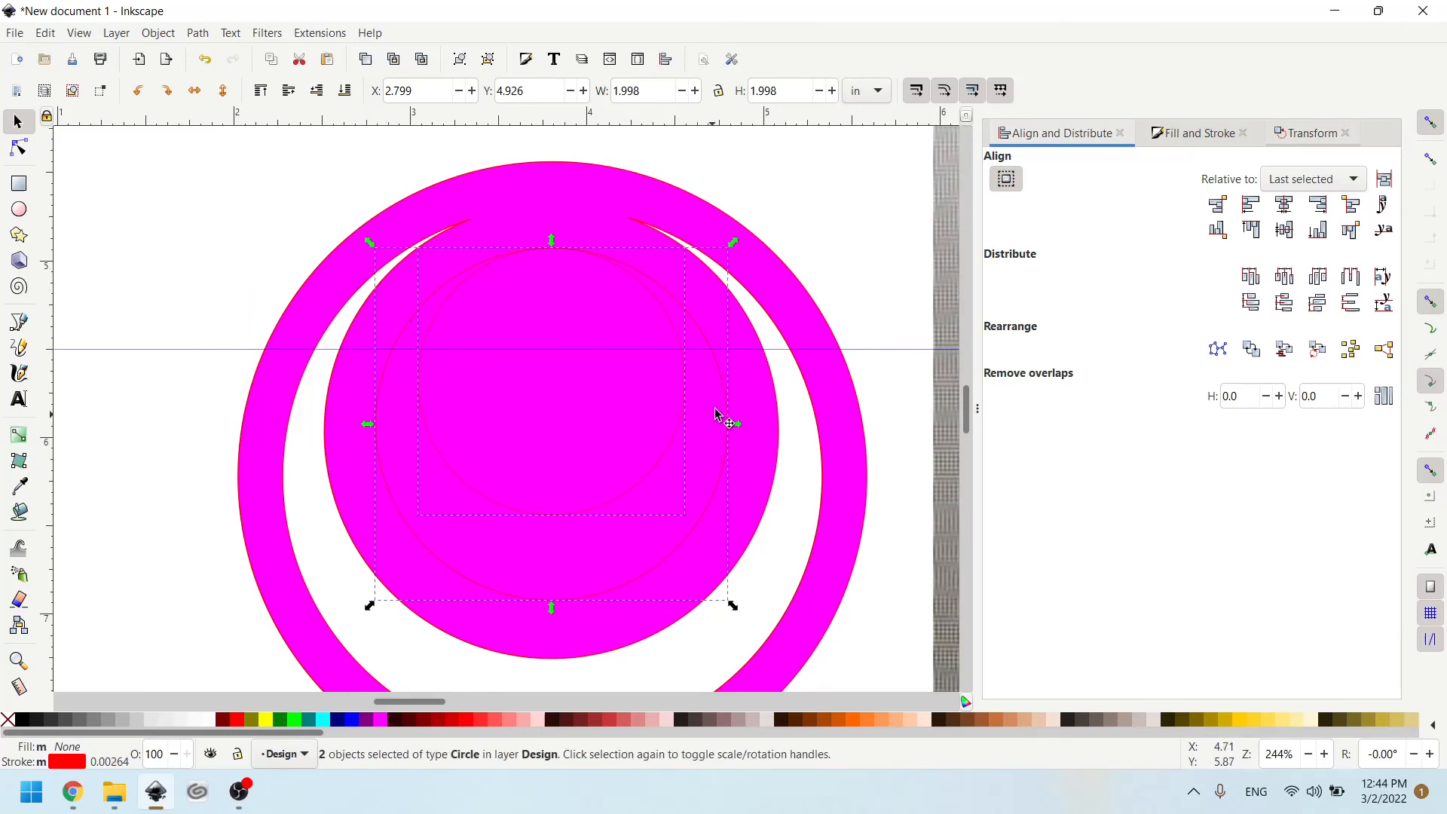
{"action": "left_click_drag", "start_coordinate": [680, 365], "coordinate": [121, 415]}
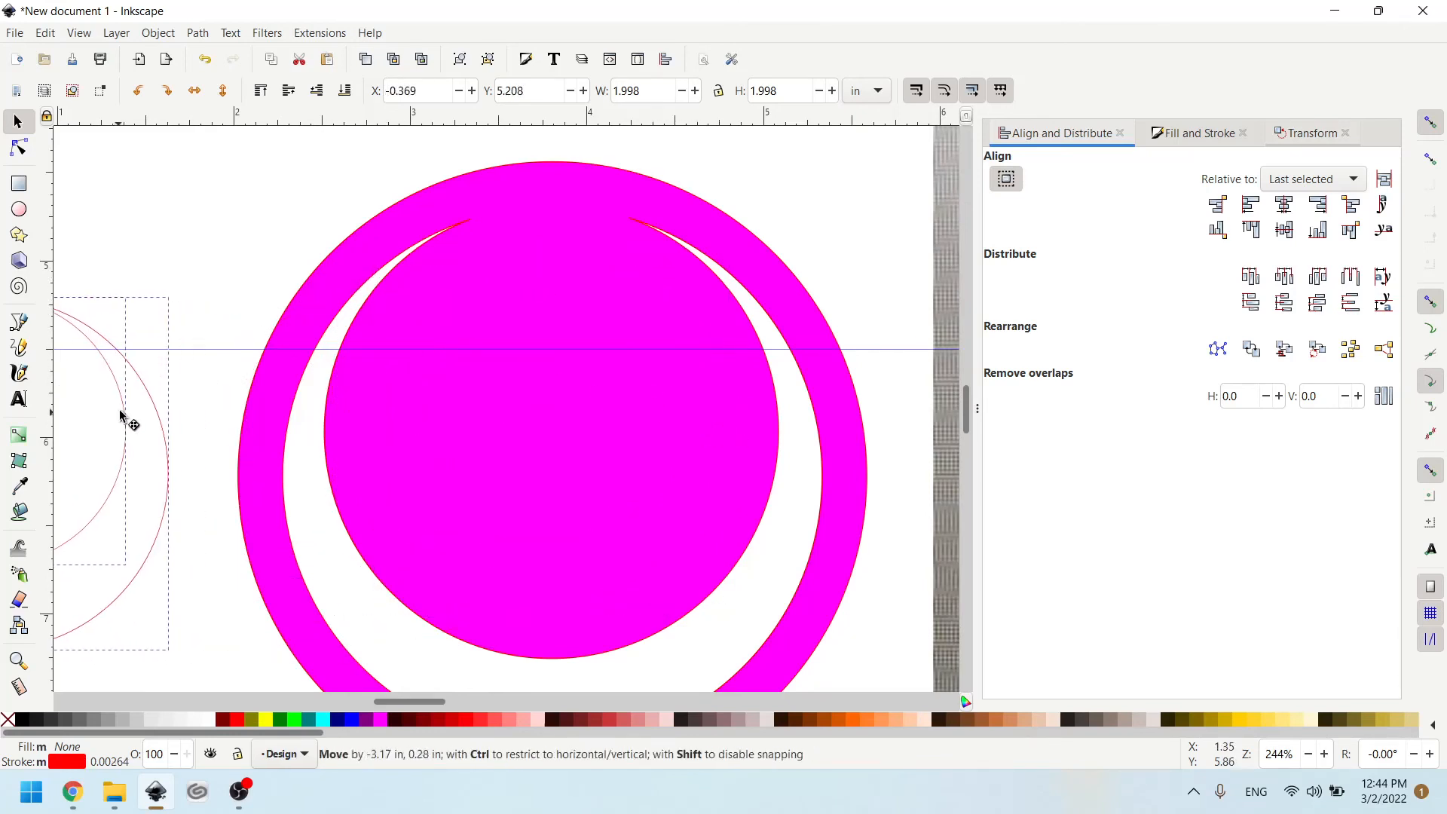
{"action": "key", "text": "ctrl+z"}
{"action": "key", "text": "Escape"}
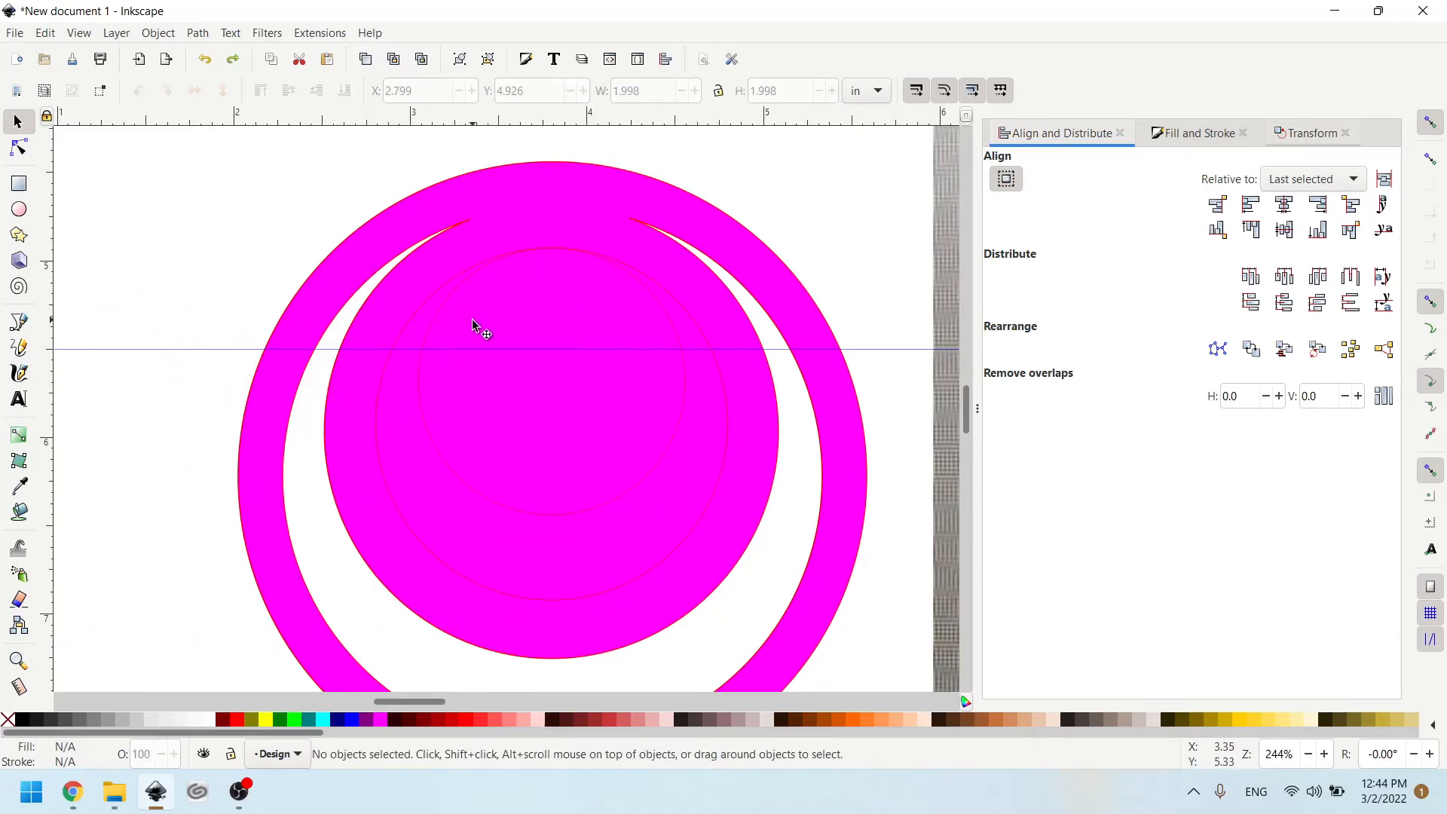
- Try to merge the larger of the two inner circles with the fuchsia shape using Union, and undo it
{"action": "left_click", "coordinate": [414, 318]}
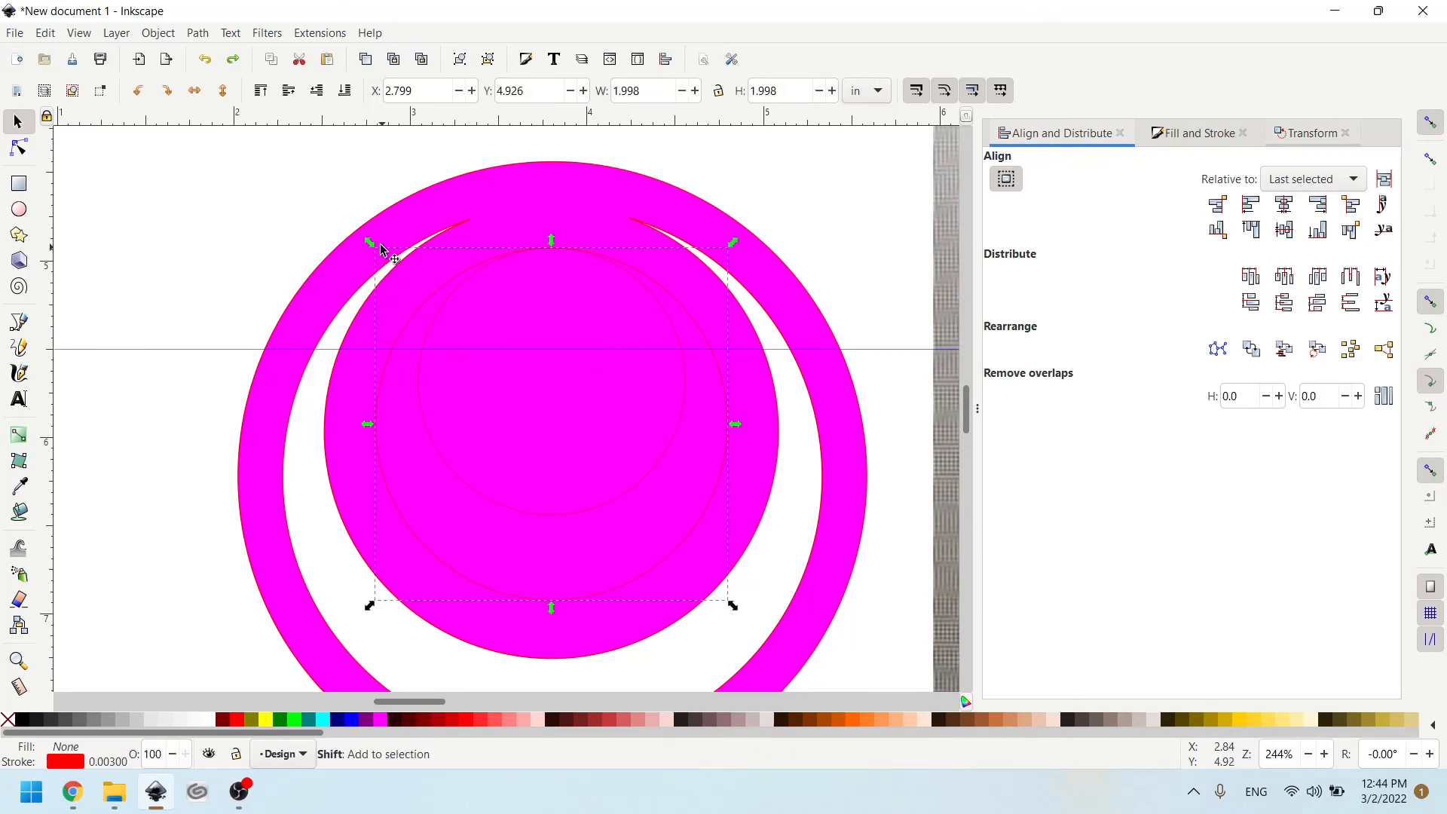
{"action": "left_click", "coordinate": [382, 244], "text": "shift"}
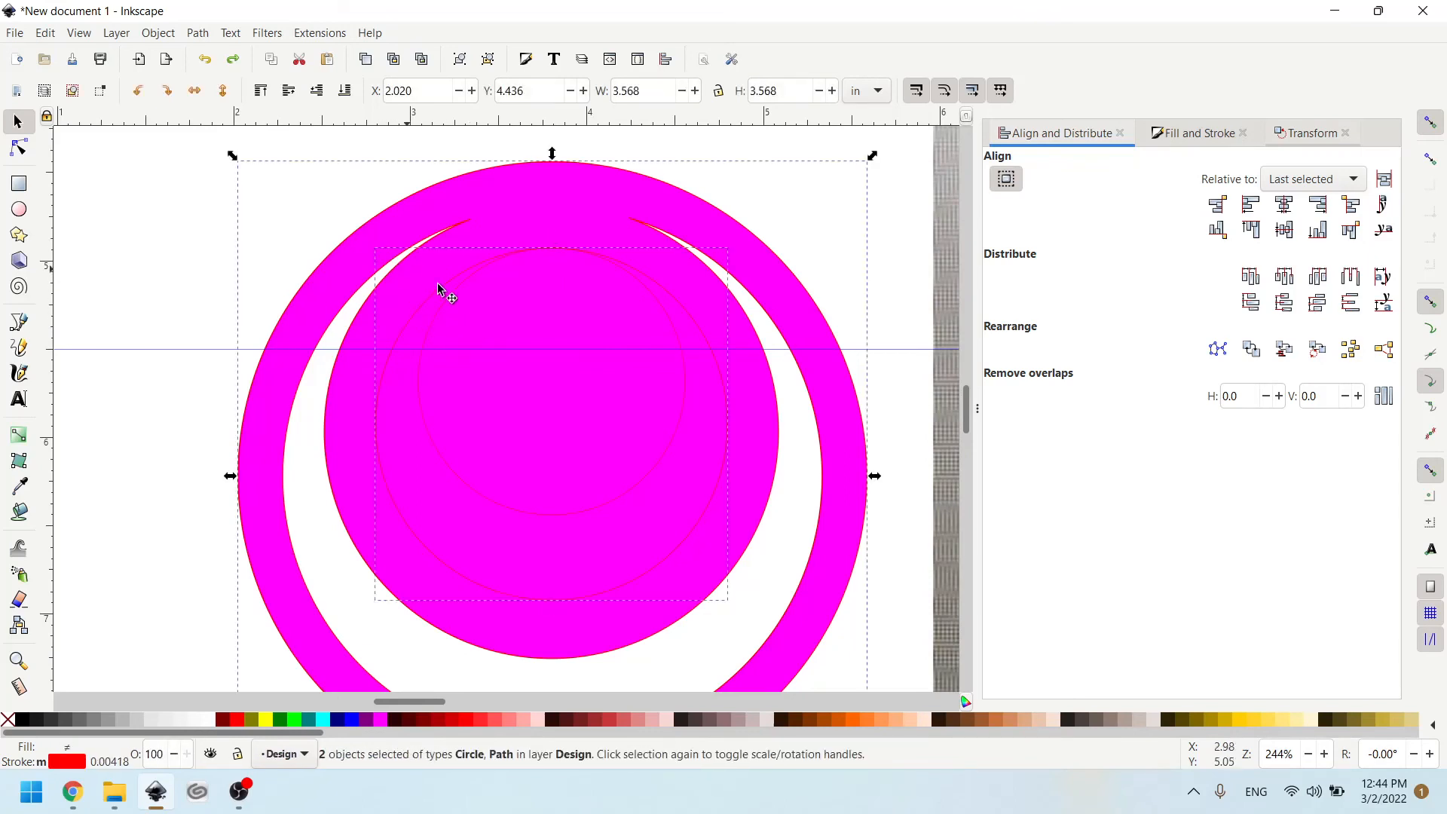
{"action": "left_click", "coordinate": [208, 36]}
{"action": "left_click", "coordinate": [213, 121]}
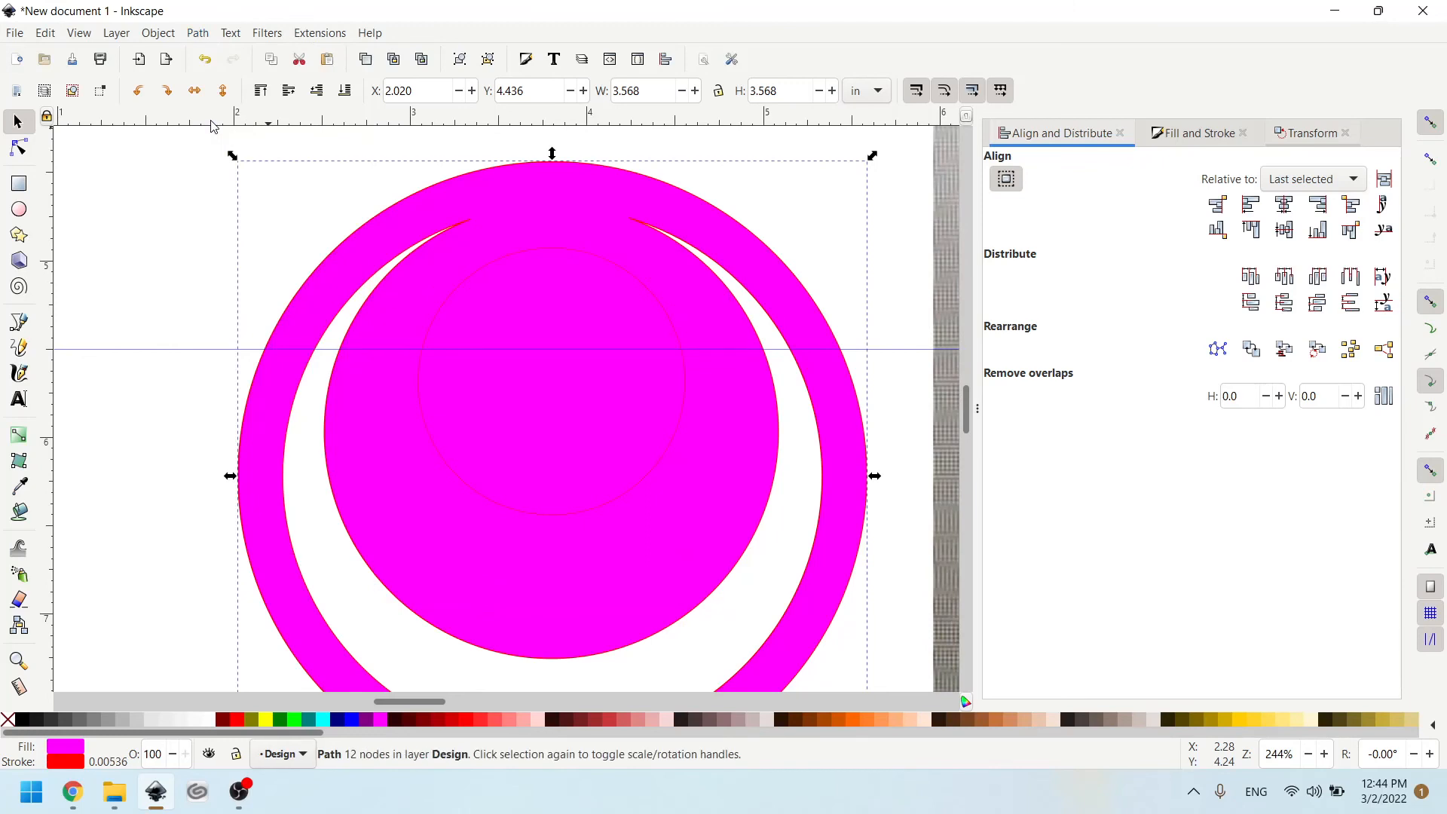
{"action": "key", "text": "ctrl+z"}
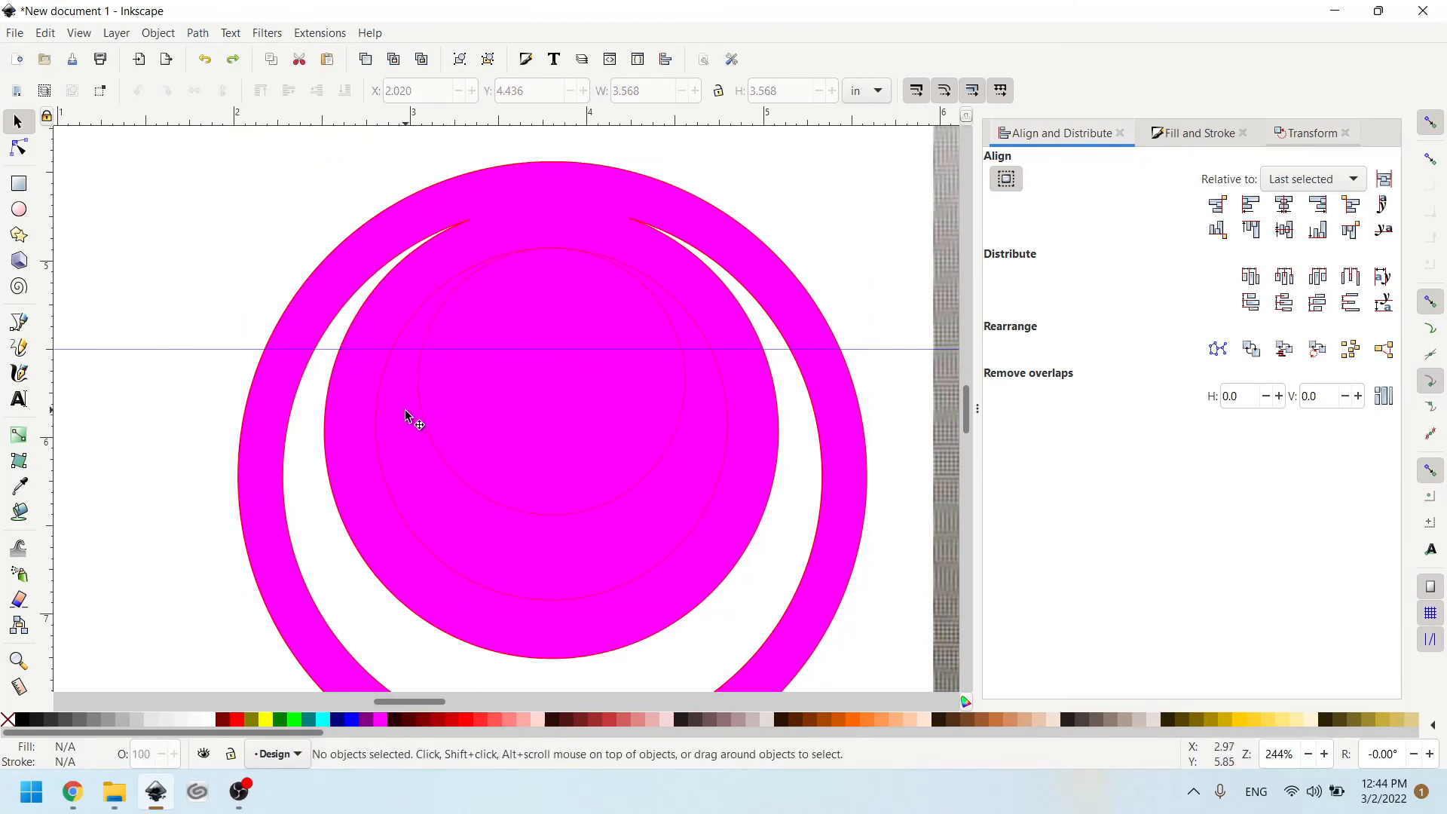
- Try to merge the two innermost circles with each other using Union, and undo it
{"action": "left_click", "coordinate": [432, 315]}
{"action": "left_click", "coordinate": [393, 310], "text": "shift"}
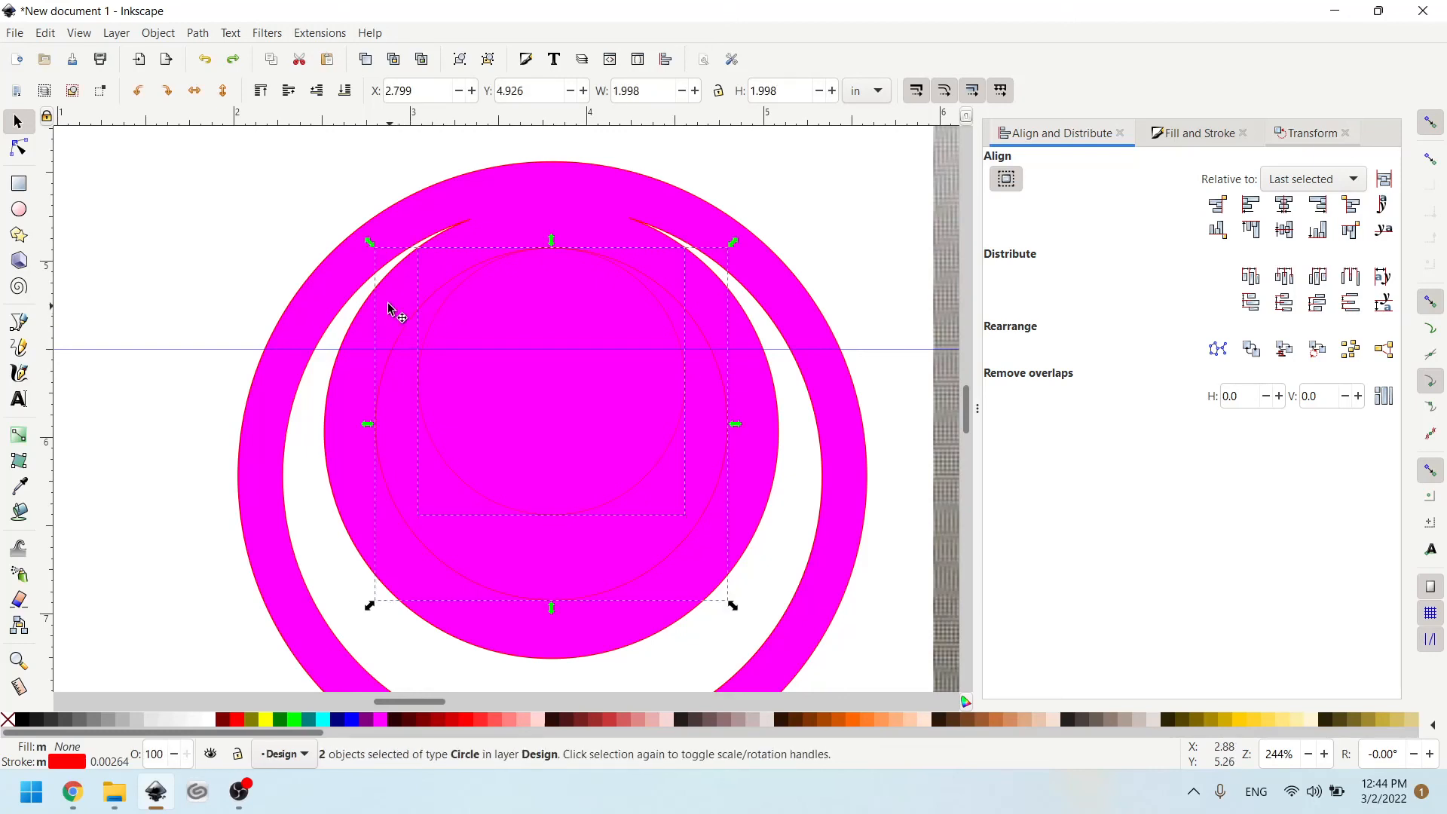
{"action": "left_click", "coordinate": [197, 32]}
{"action": "left_click", "coordinate": [212, 125]}
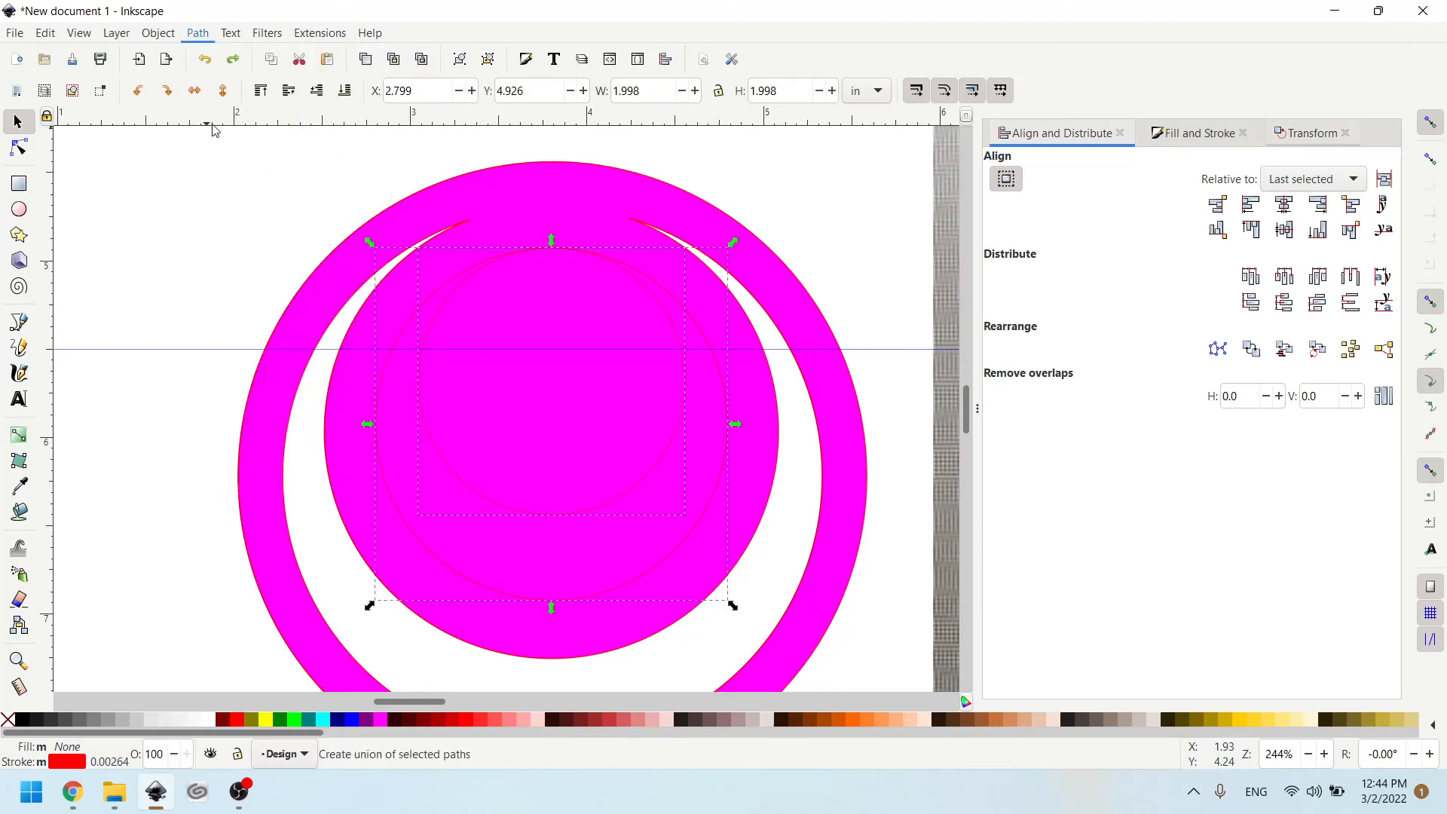
{"action": "key", "text": "ctrl+z"}
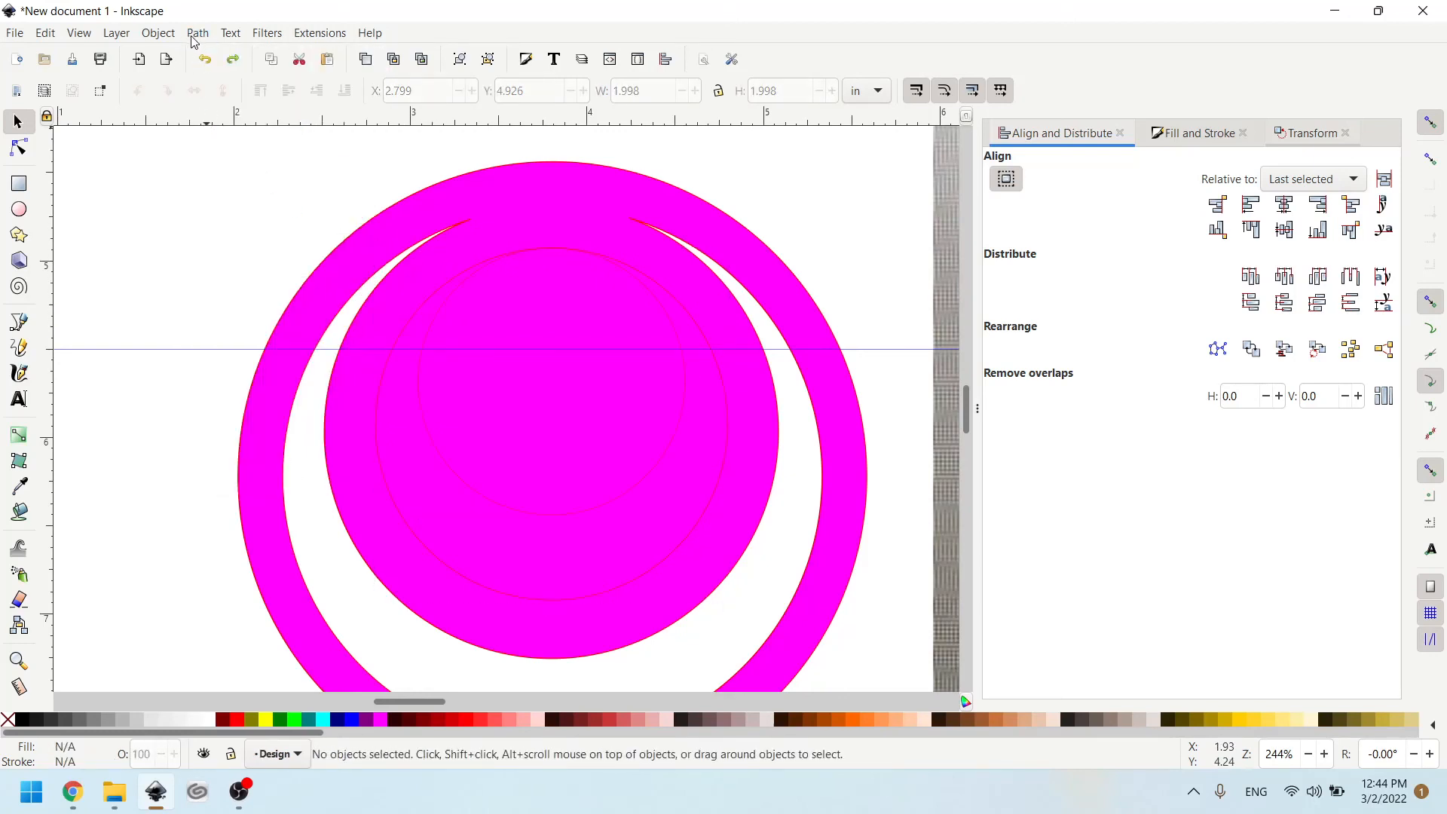
- Subtract the smallest circle from the inner circle around it with Difference to form a crescent
{"action": "left_click", "coordinate": [428, 321]}
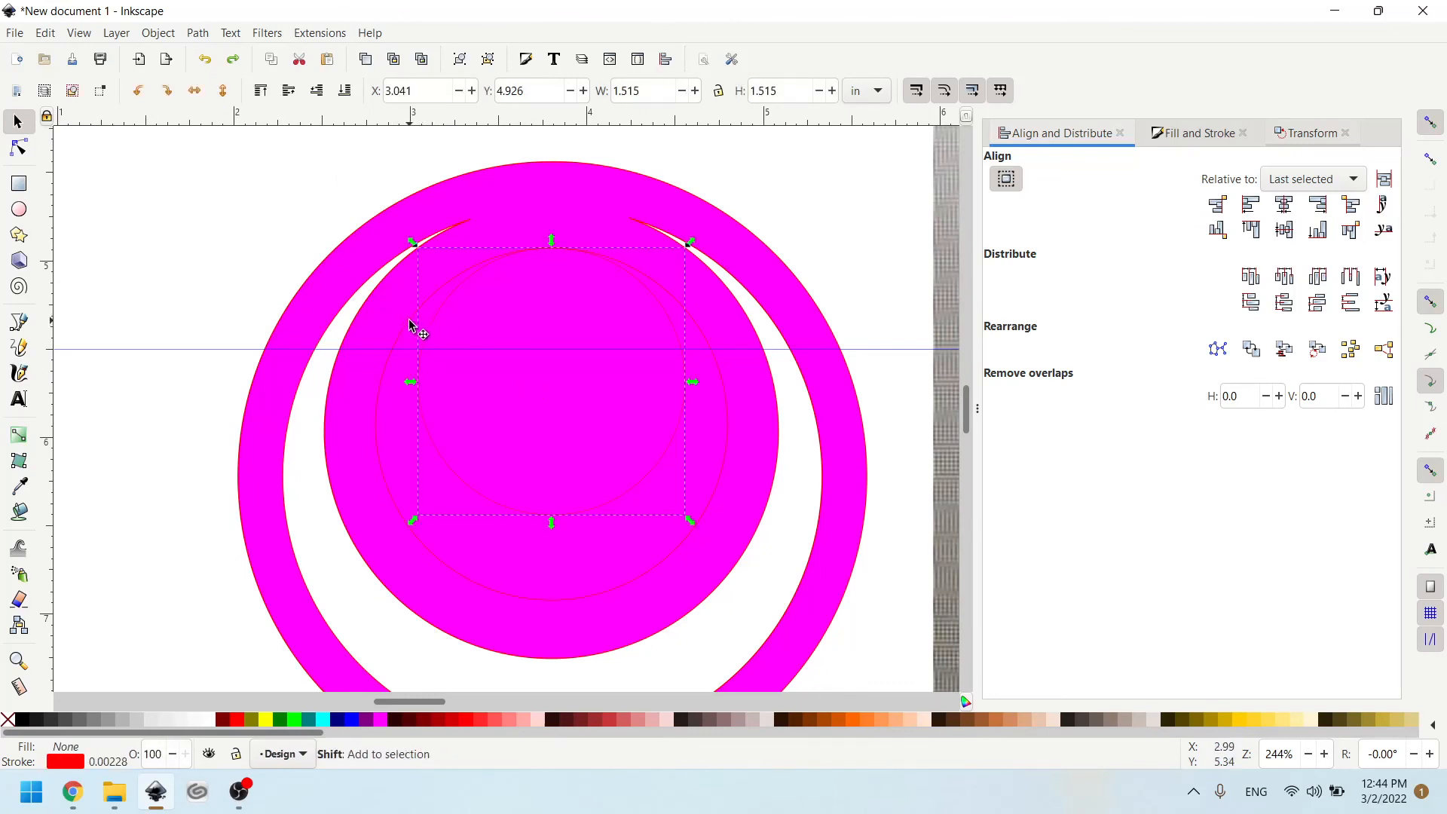
{"action": "left_click", "coordinate": [414, 327], "text": "shift"}
{"action": "left_click", "coordinate": [198, 33]}
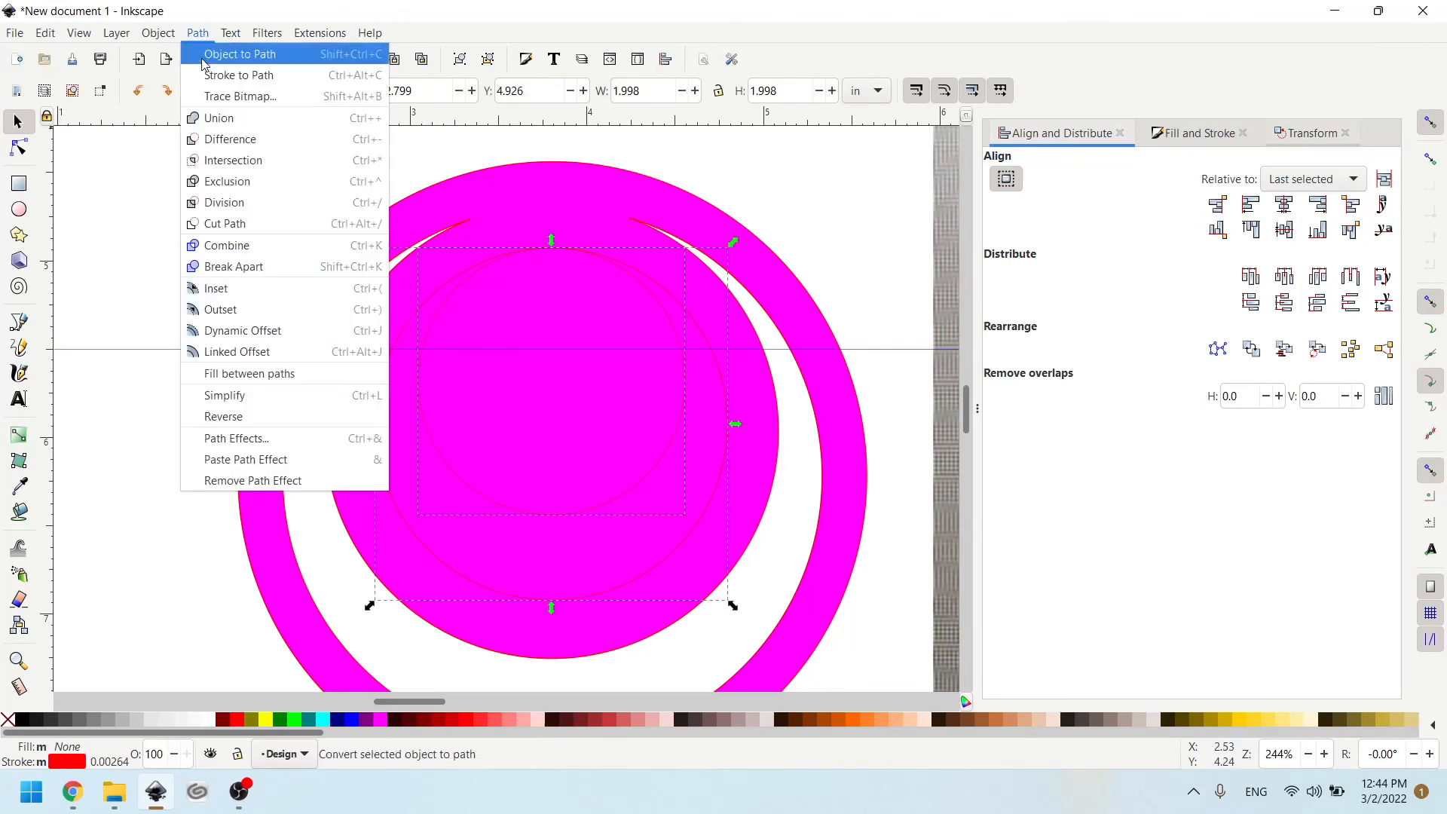
{"action": "left_click", "coordinate": [249, 143]}
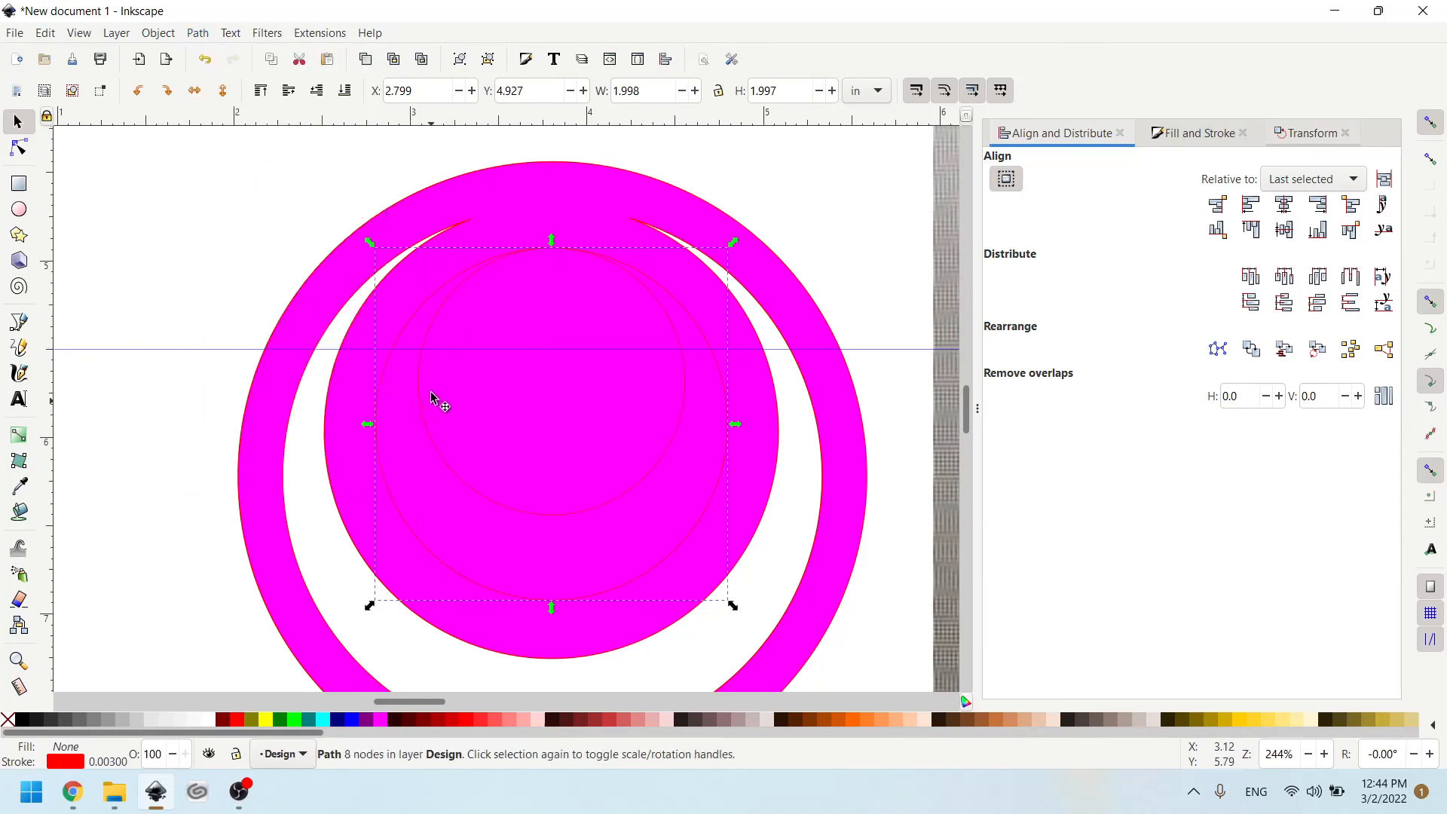
- Subtract the inner crescent from the fuchsia shape with Difference to cut it out
{"action": "left_click", "coordinate": [368, 322], "text": "shift"}
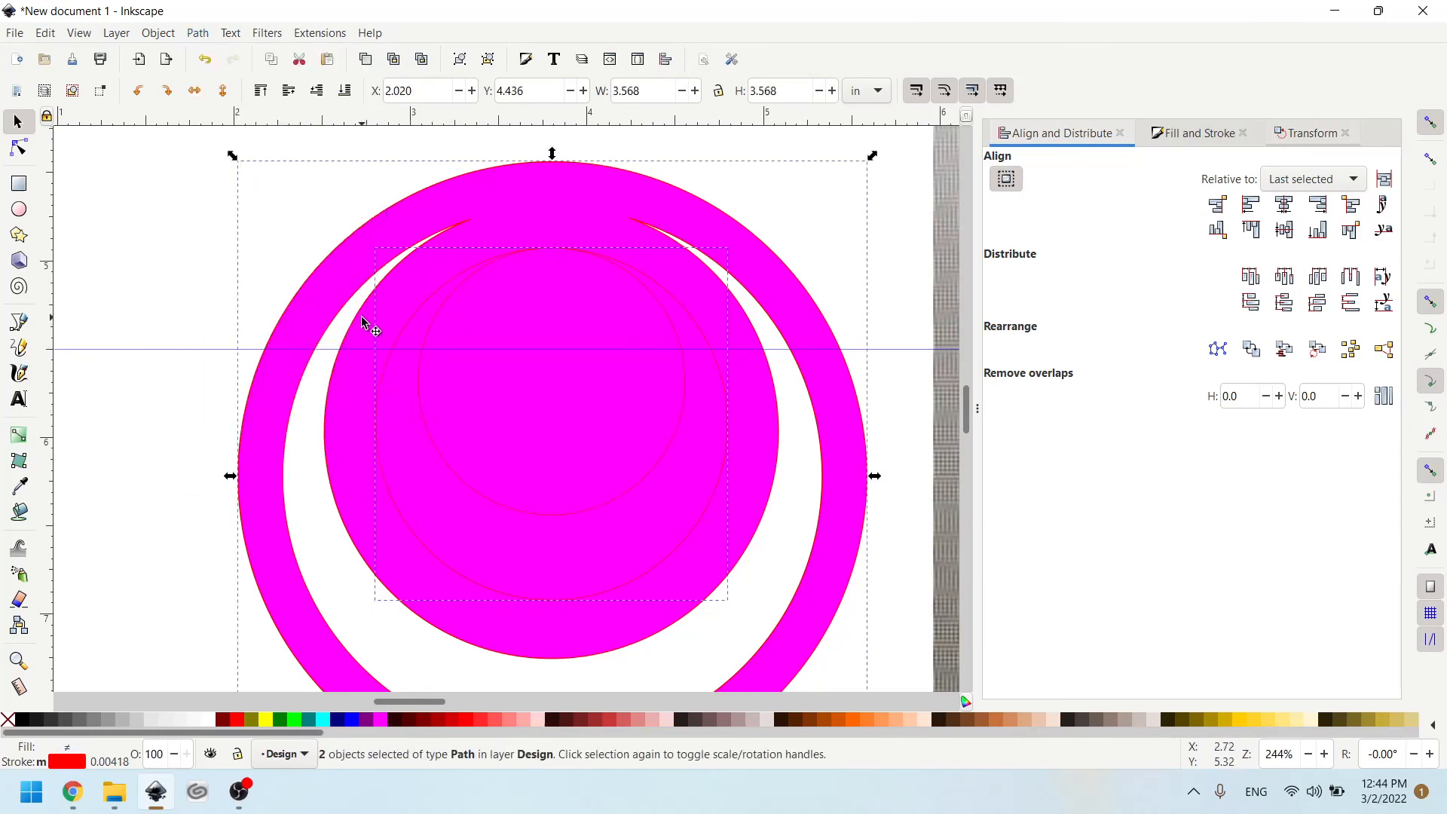
{"action": "left_click", "coordinate": [198, 33]}
{"action": "left_click", "coordinate": [241, 140]}
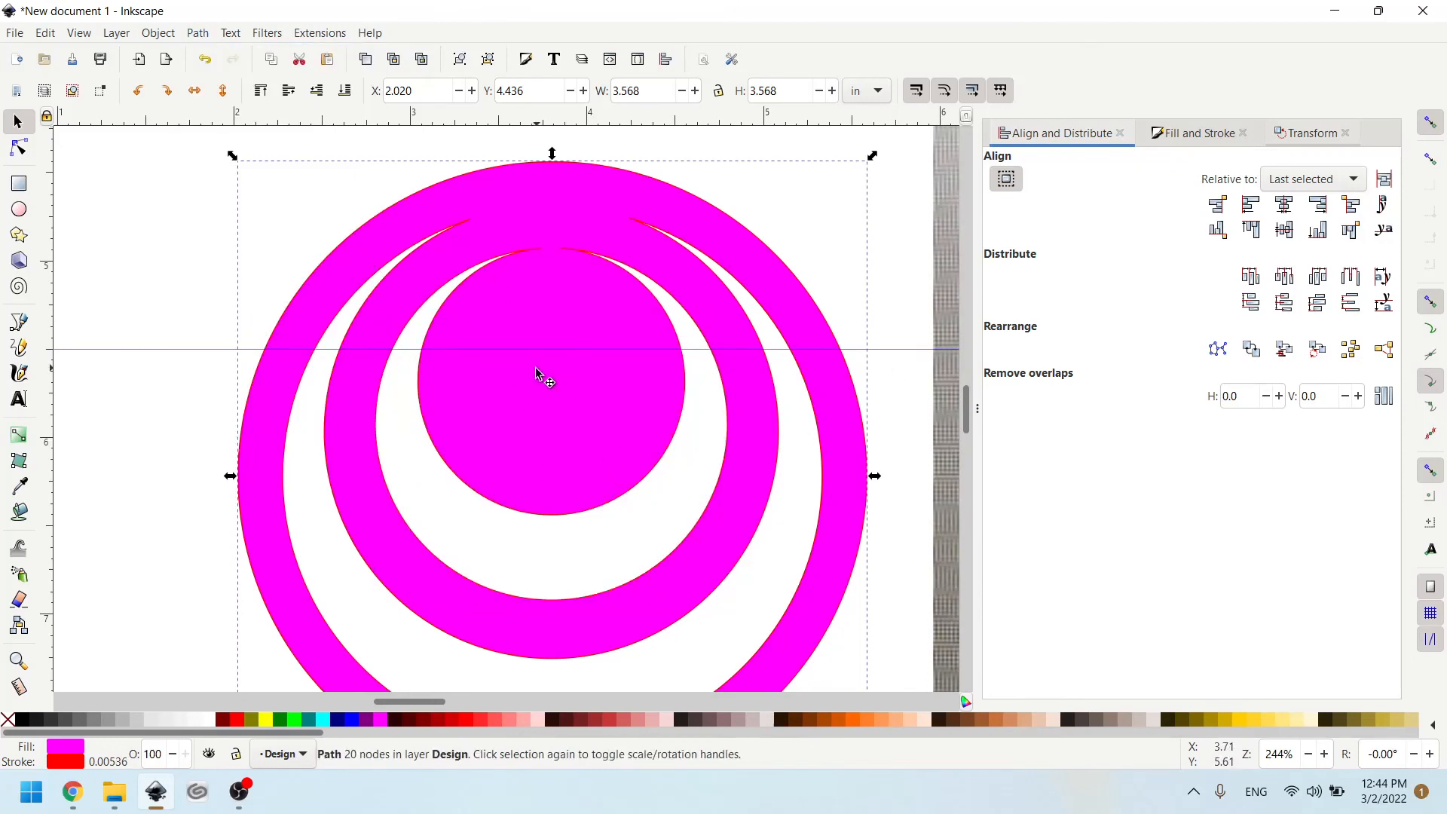